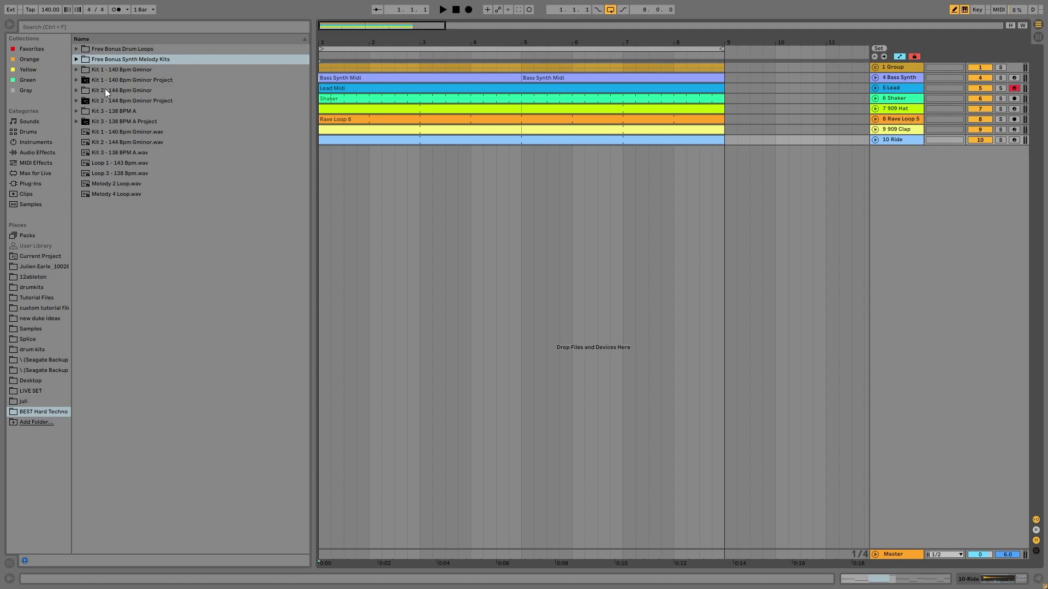
# Step: Expand the Kit 1 - 140 Bpm Gminor folder and preview the full Kit 1, Kit 2 and Kit 3 wav files
pyautogui.doubleClick(100, 71)
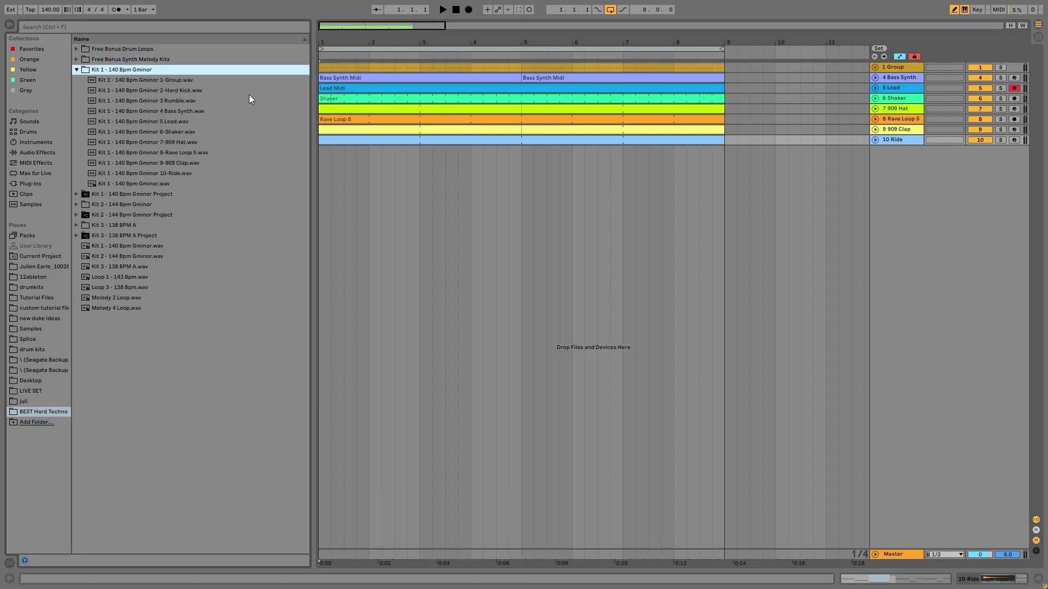
pyautogui.doubleClick(119, 195)
pyautogui.doubleClick(115, 72)
pyautogui.click(108, 247)
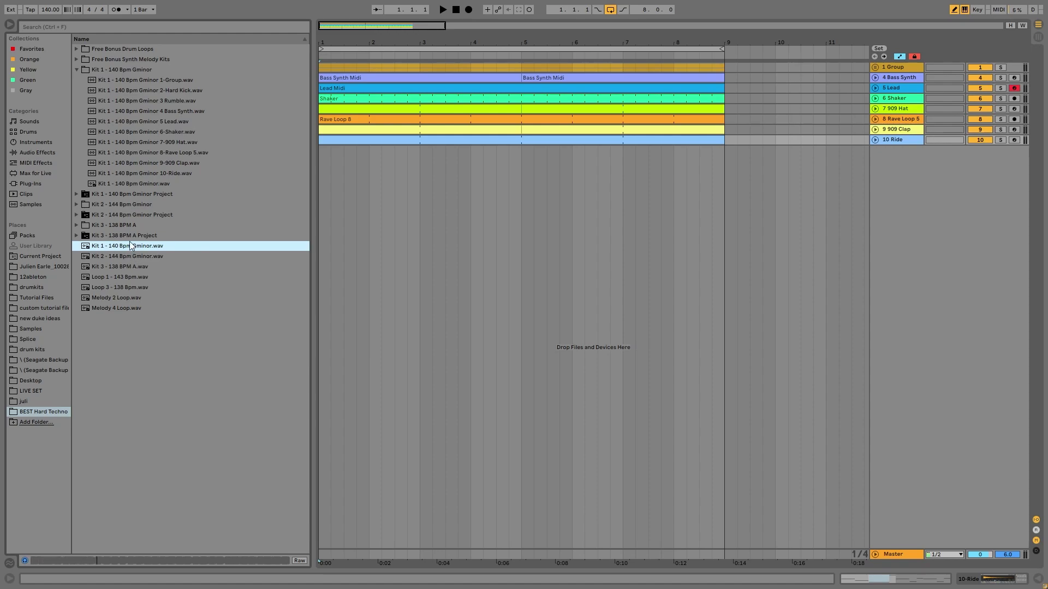
pyautogui.press('Down')
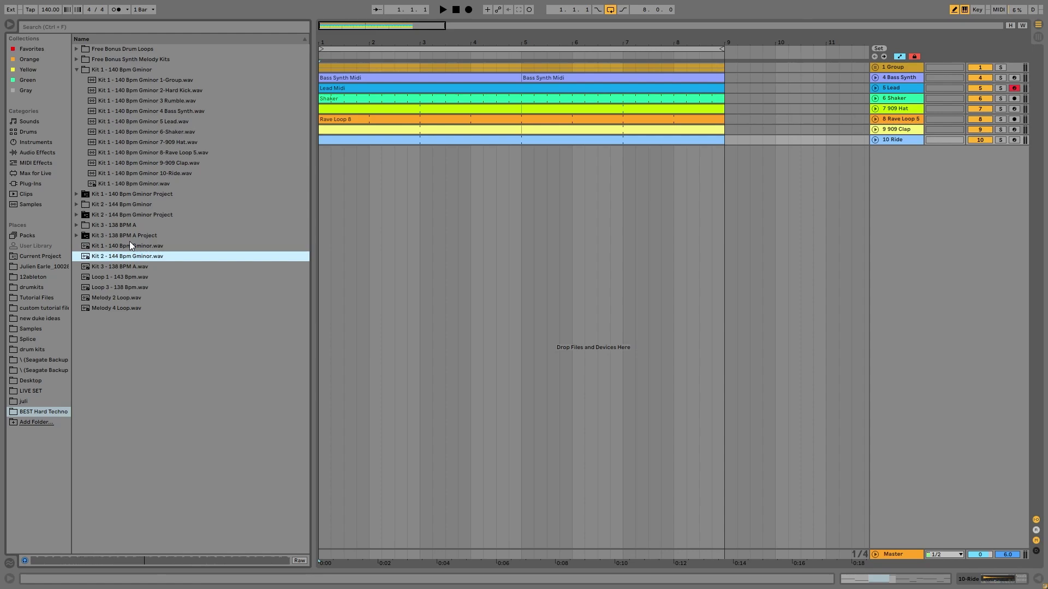
pyautogui.press('Down')
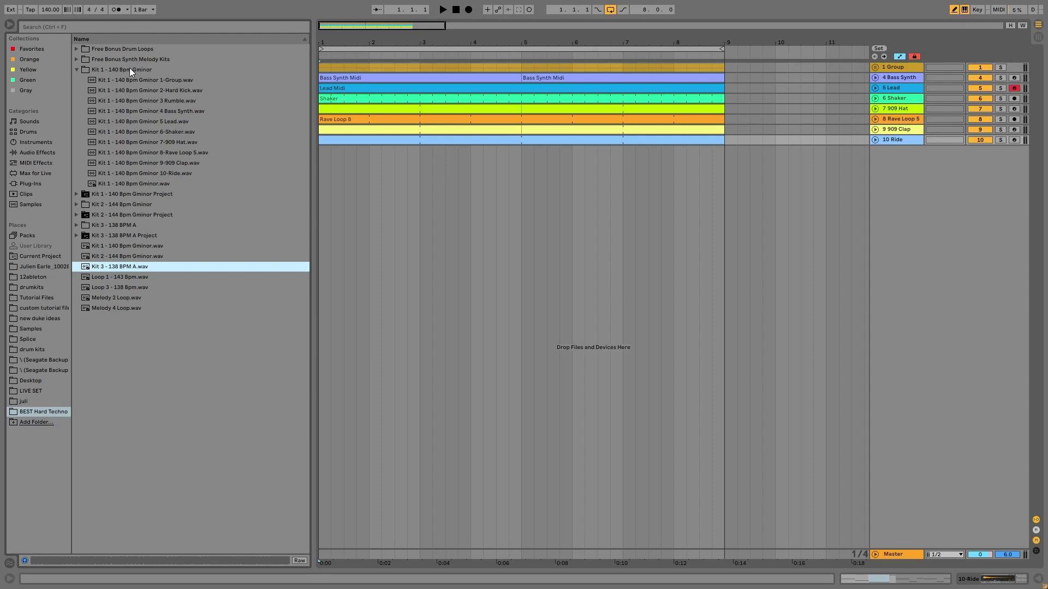
# Step: Preview Loop 3 - 138 Bpm.wav and Loop 1 - 143 Bpm.wav from the Free Bonus Drum Loops folder
pyautogui.click(121, 49)
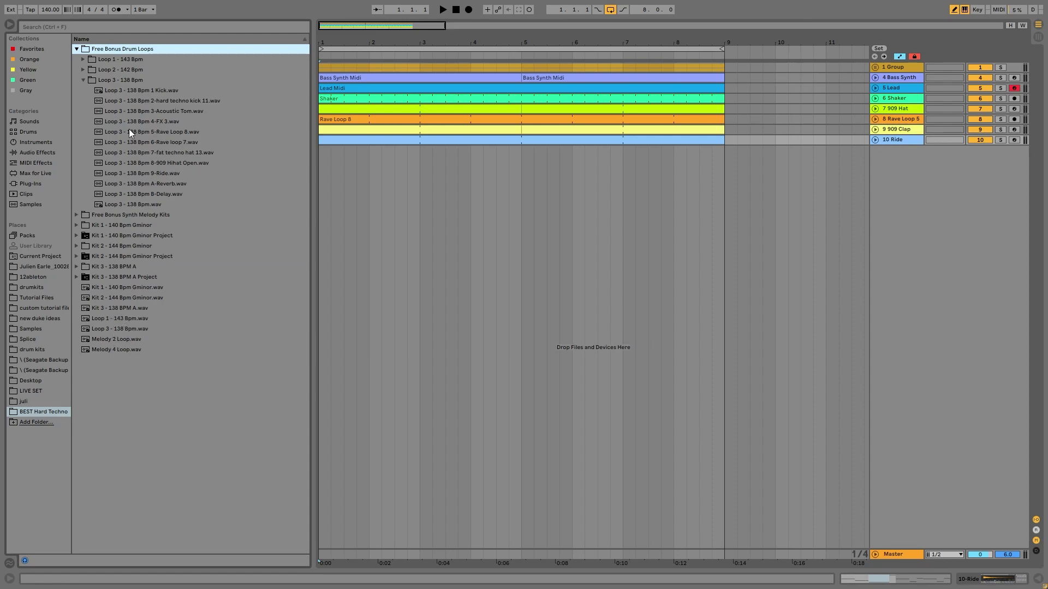
pyautogui.click(145, 205)
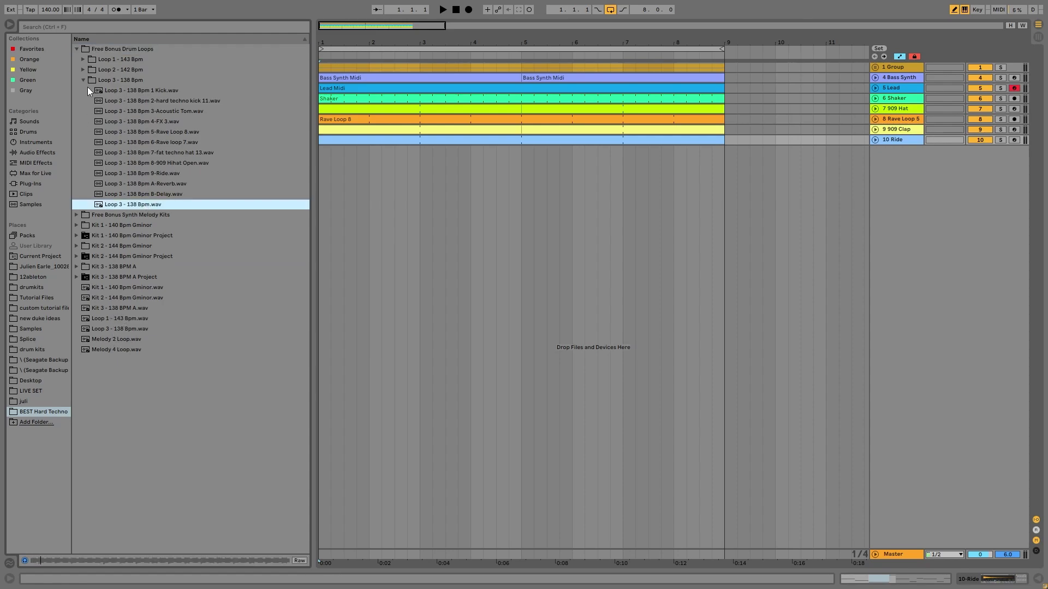
pyautogui.click(82, 59)
pyautogui.click(139, 164)
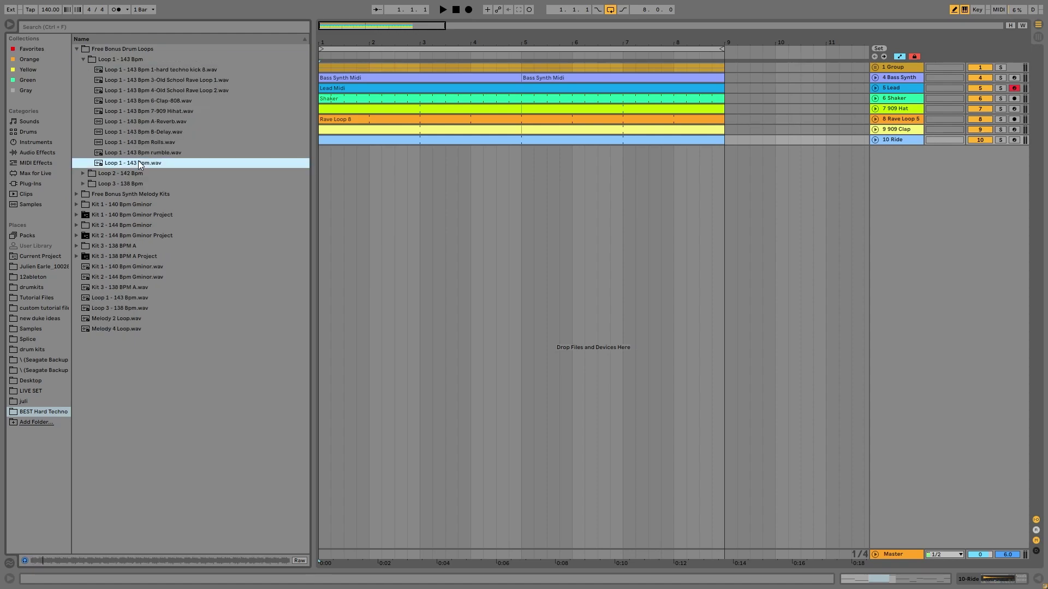
# Step: Look through the Free Bonus Synth Melody Kits folder, preview Melody 2 Loop.wav and Melody 4 Loop.wav, and collapse the folder
pyautogui.click(87, 194)
pyautogui.click(134, 71)
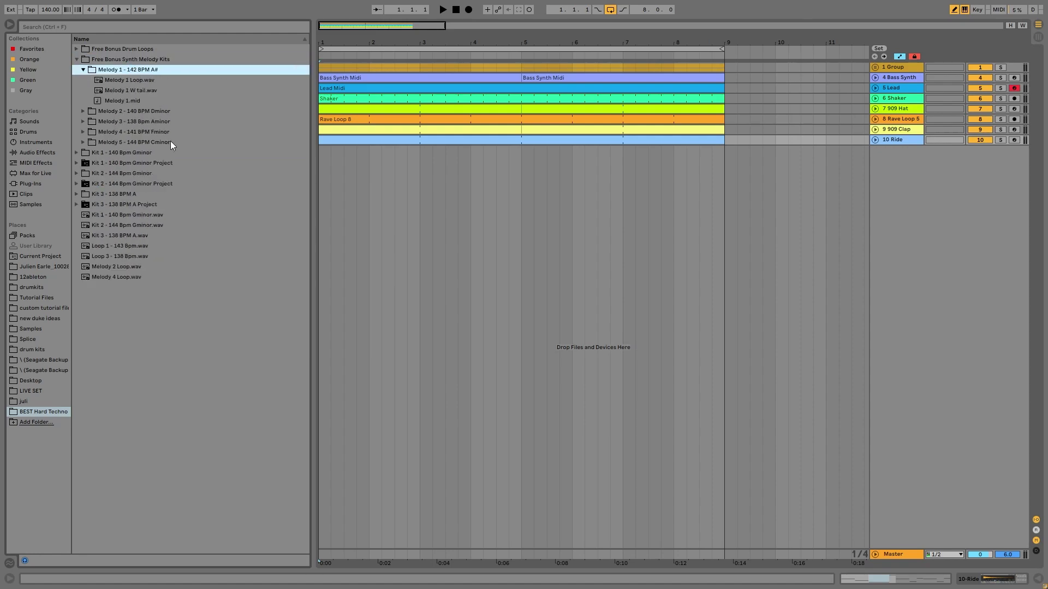
pyautogui.click(121, 266)
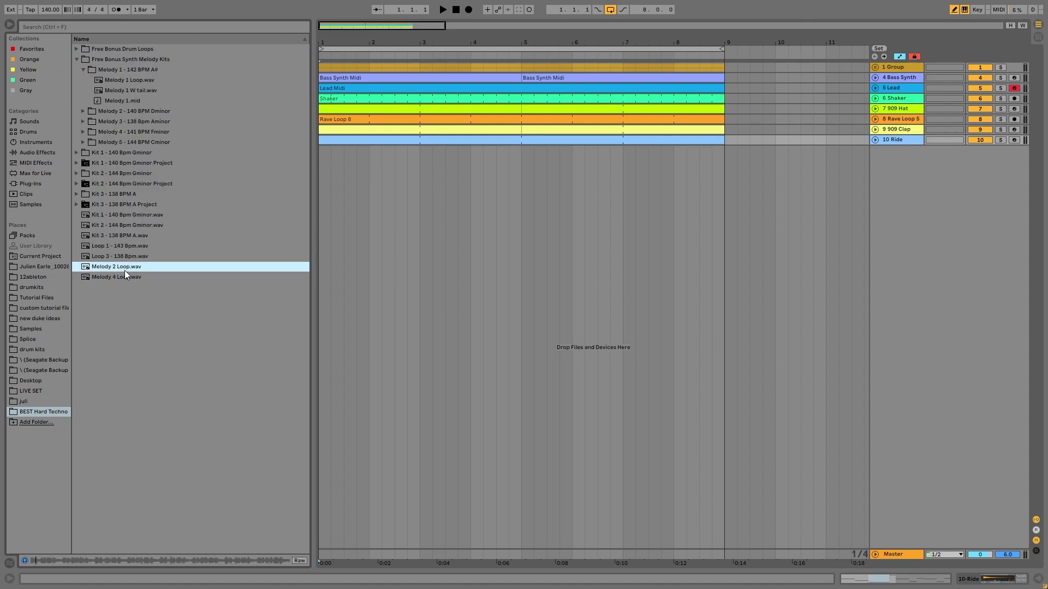
pyautogui.click(118, 278)
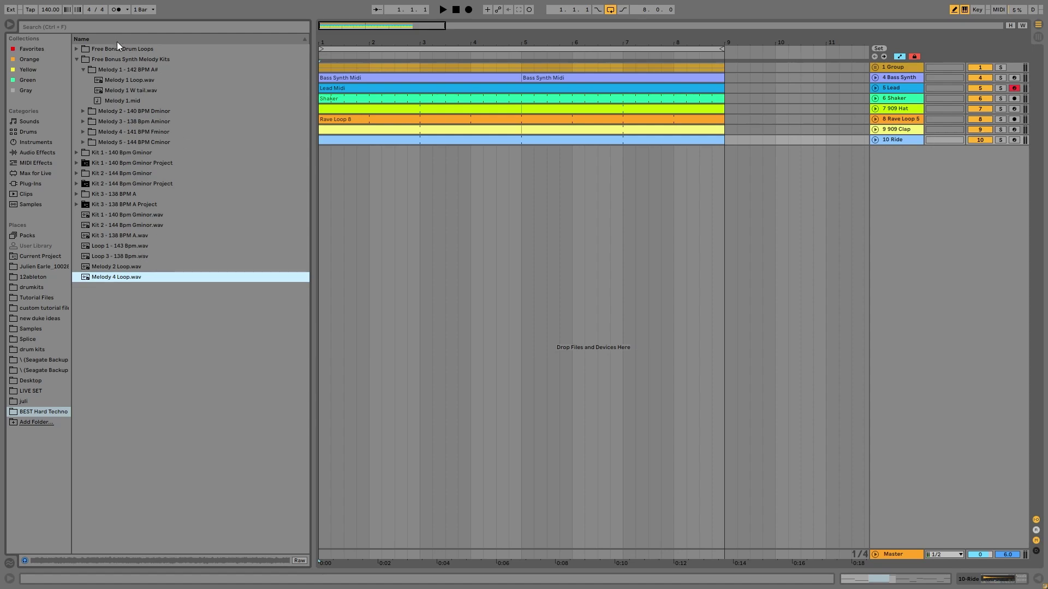
pyautogui.click(118, 61)
pyautogui.click(117, 61)
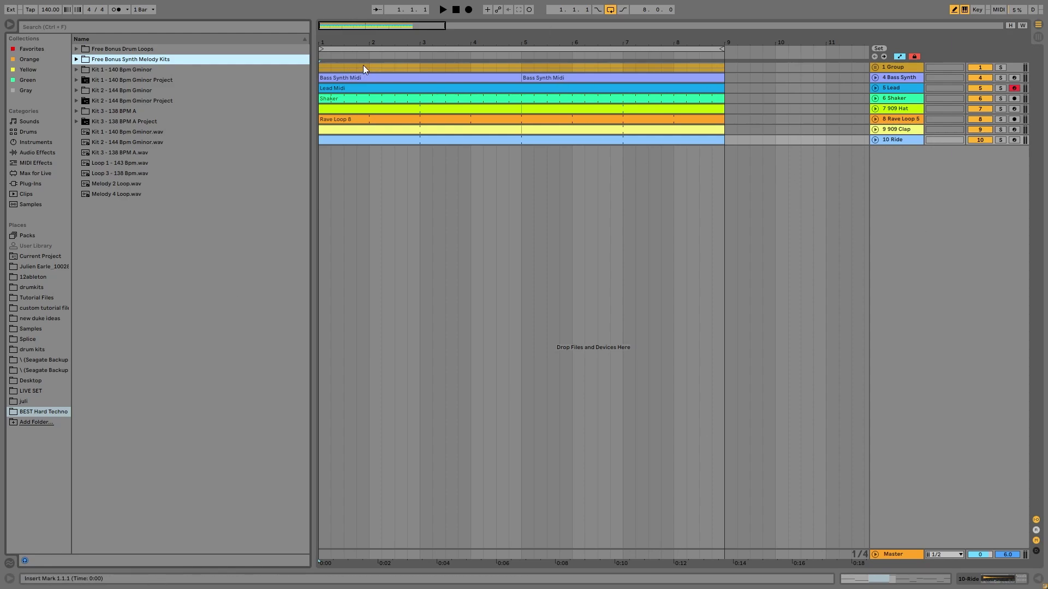
# Step: Unfold the group track holding Hard Kick and Rumble, and play the group soloed
pyautogui.press('space')
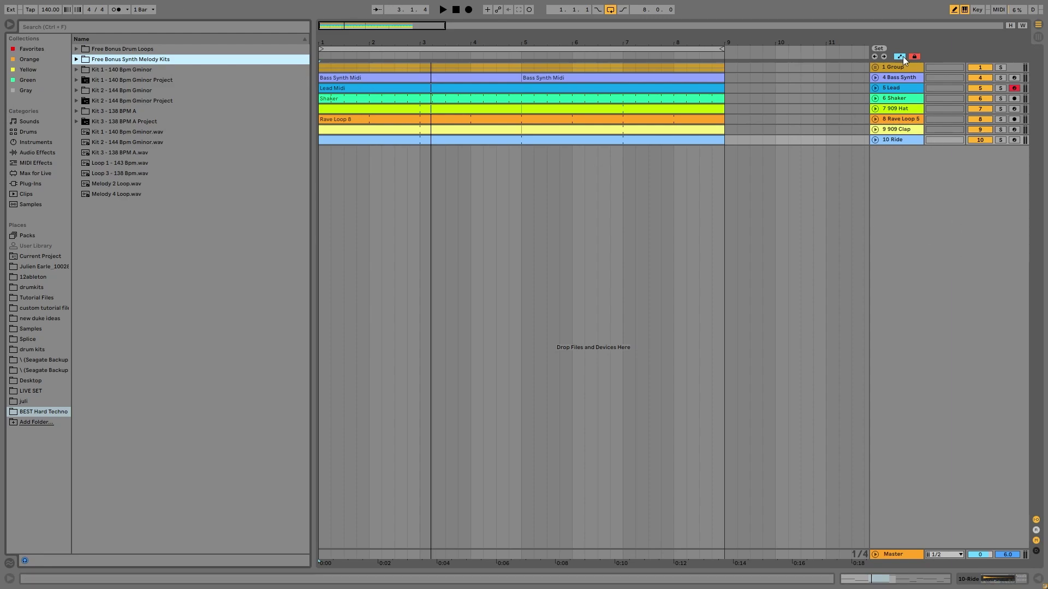
pyautogui.click(874, 67)
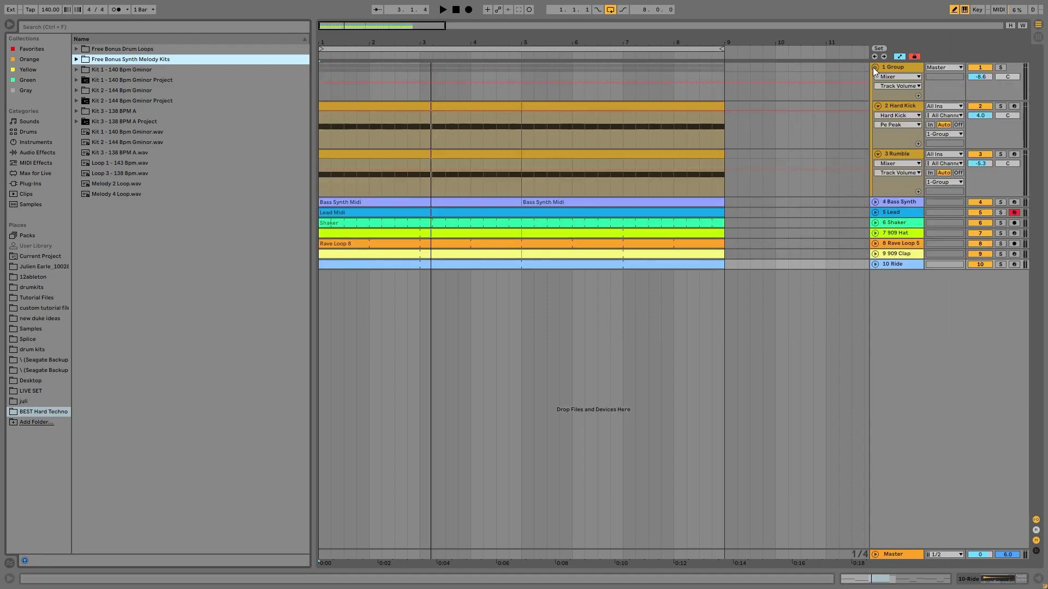
pyautogui.click(1001, 68)
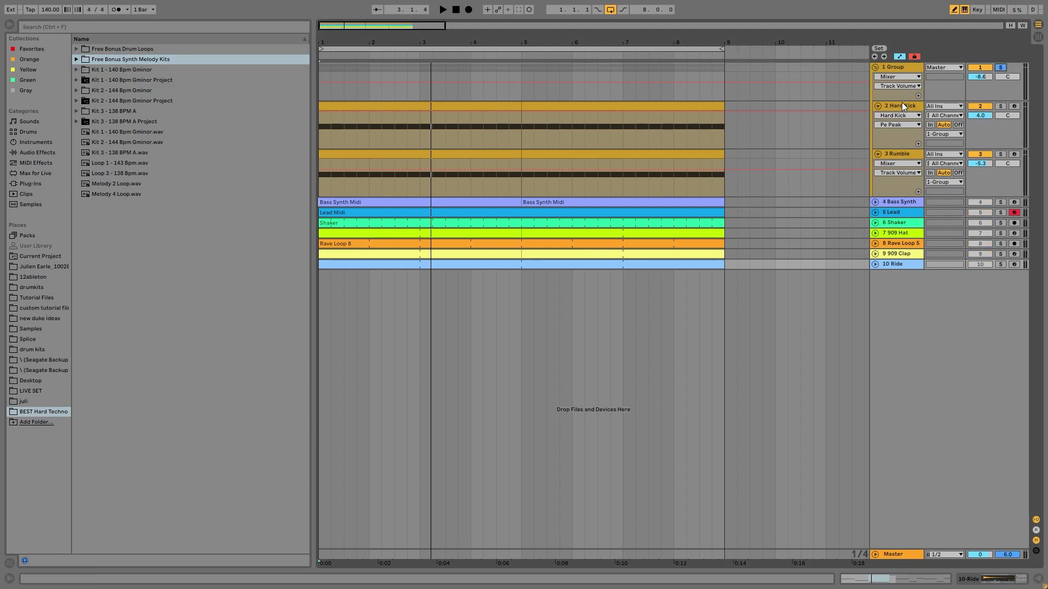
pyautogui.press('space')
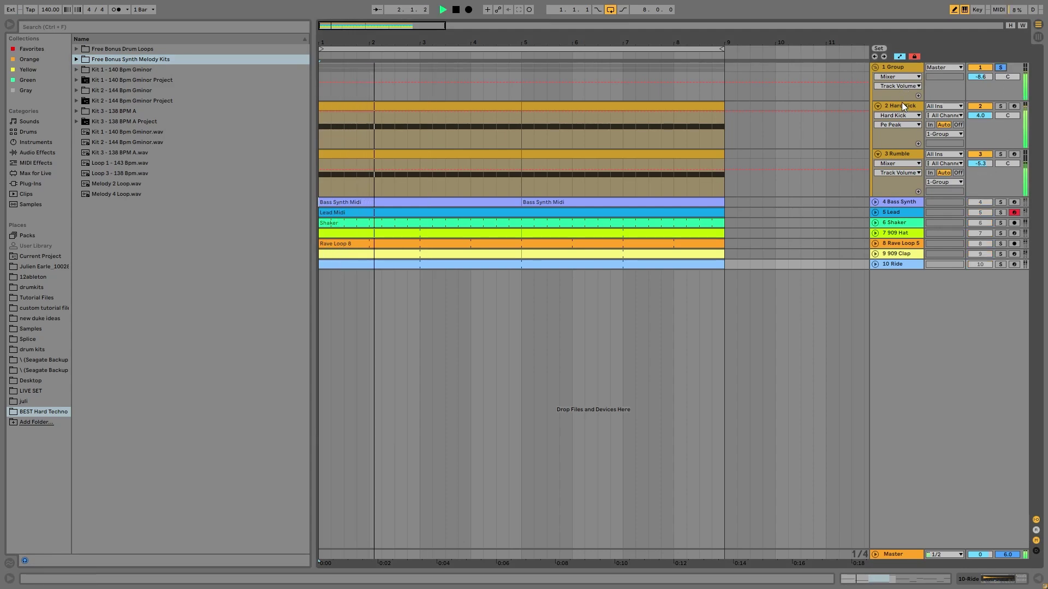
# Step: Solo the Hard Kick track and listen to it with its sampler device shown
pyautogui.doubleClick(902, 103)
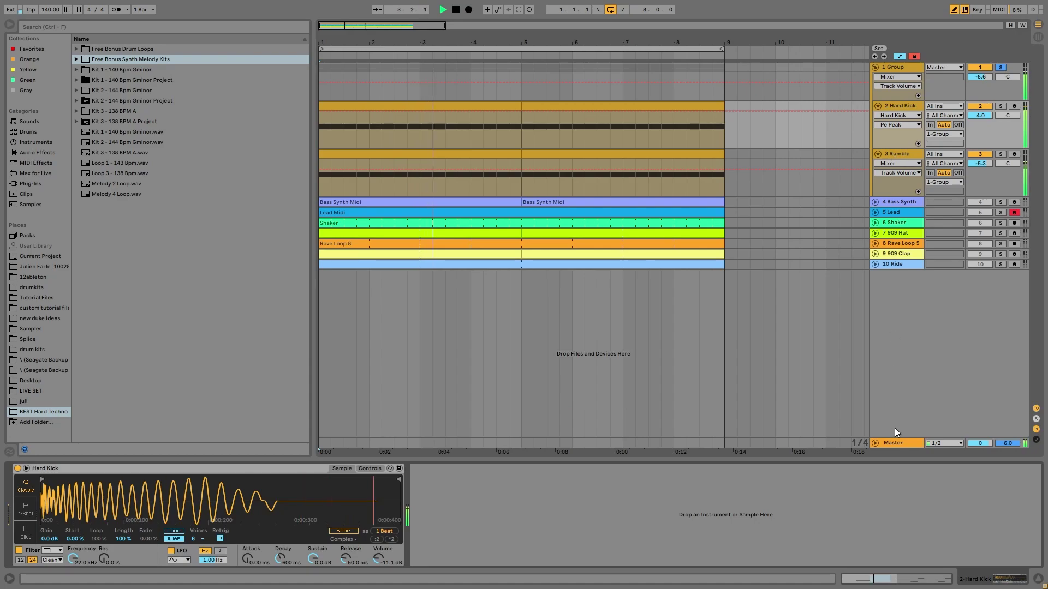
pyautogui.click(912, 443)
pyautogui.click(901, 106)
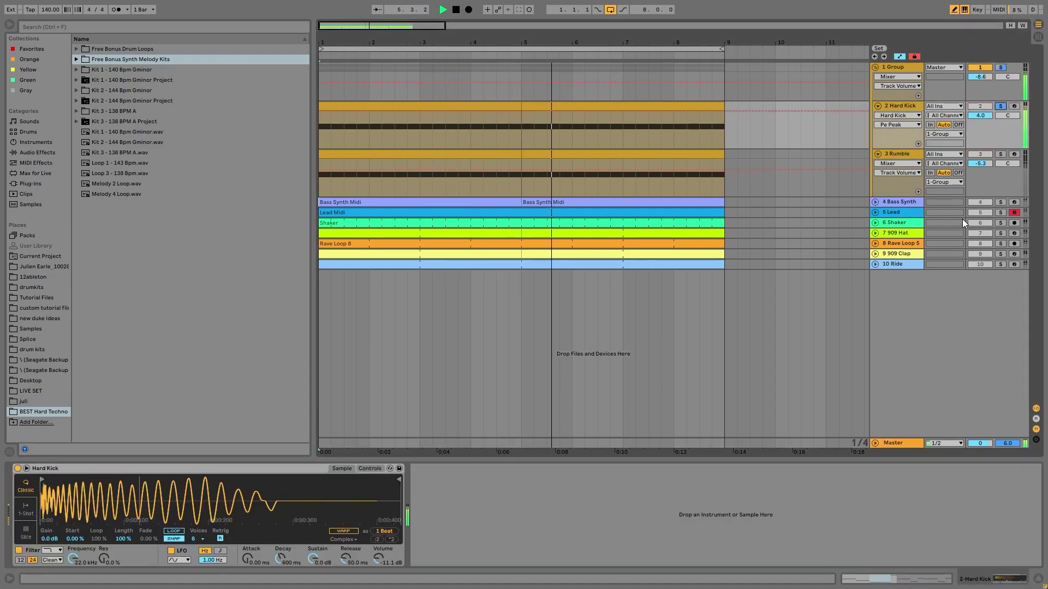
pyautogui.click(1000, 106)
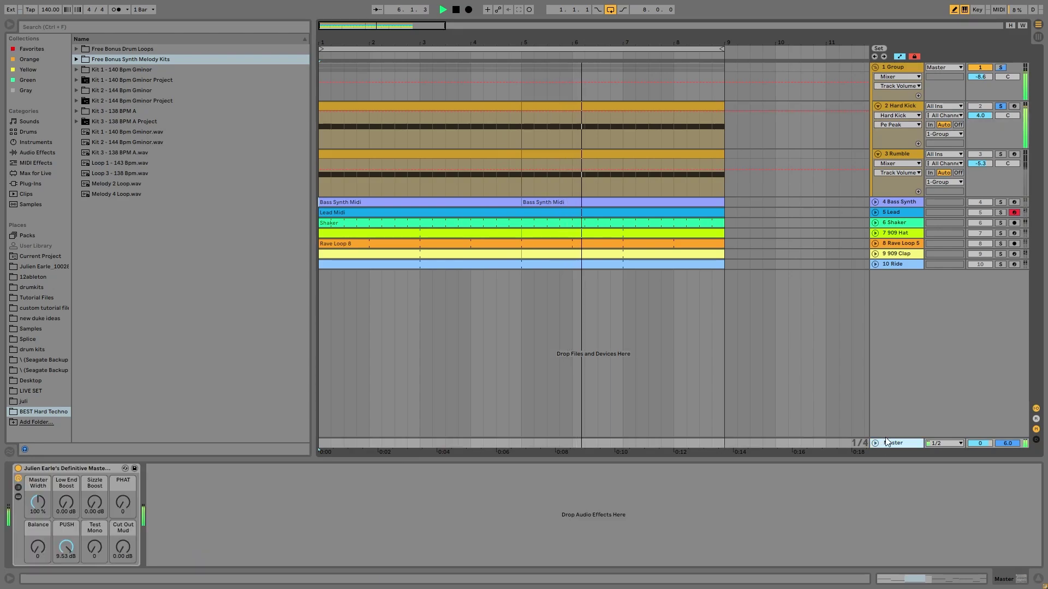
pyautogui.click(900, 108)
pyautogui.click(899, 106)
pyautogui.press('space')
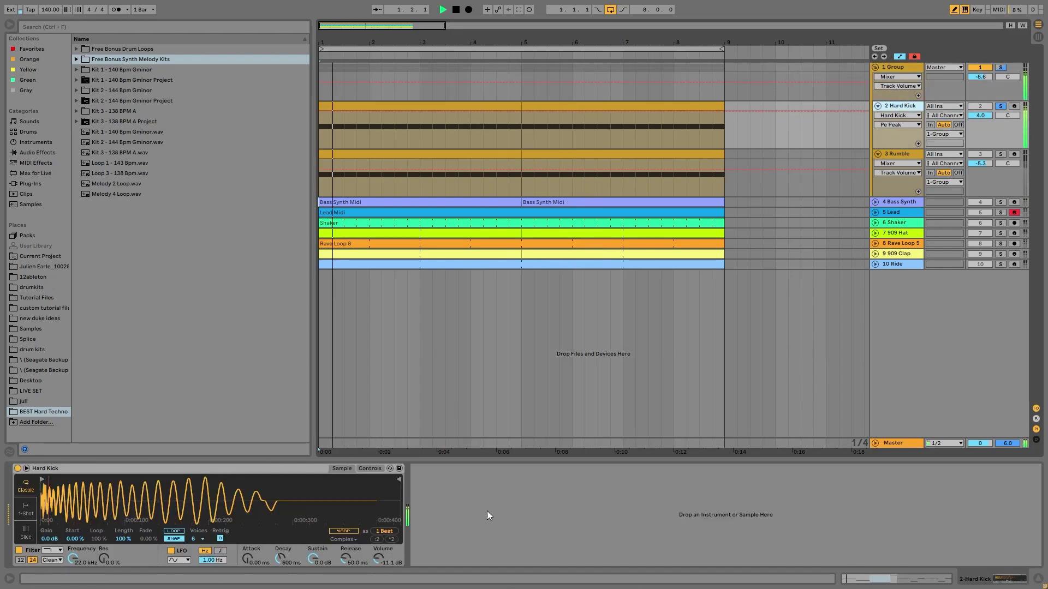
pyautogui.press('space')
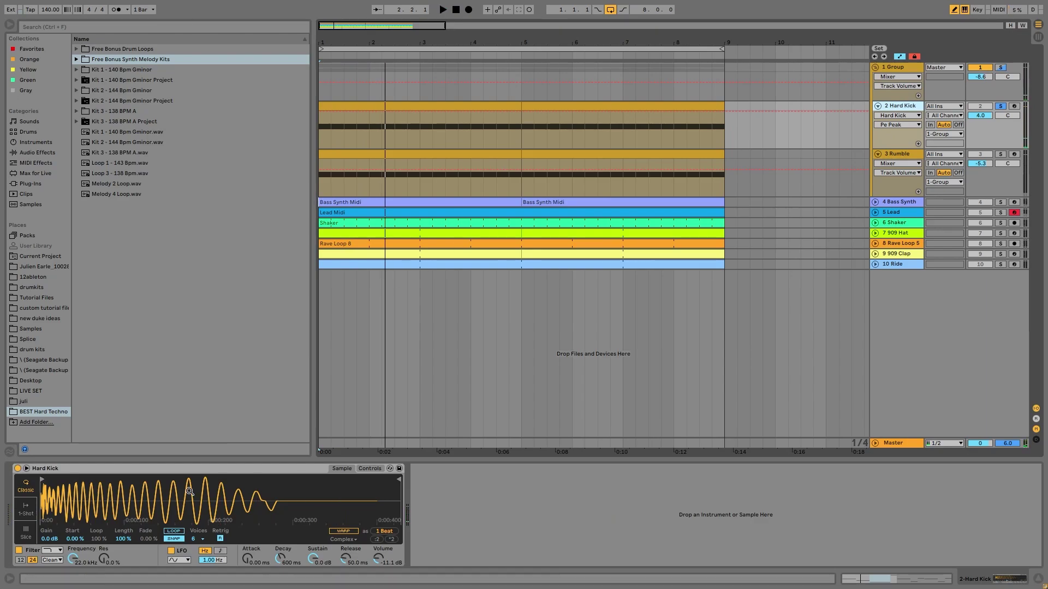
# Step: Examine the Hard Kick sample's waveform up close and listen to the kick once more
pyautogui.scroll(2, 134, 499)
pyautogui.scroll(3, 135, 499)
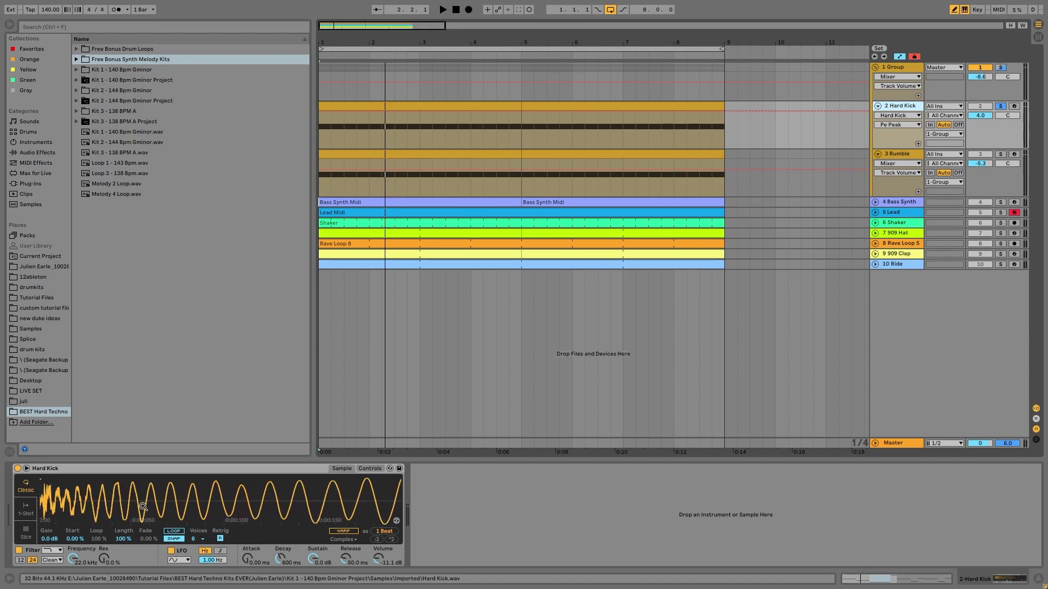
pyautogui.scroll(-2, 121, 506)
pyautogui.scroll(-2, 108, 503)
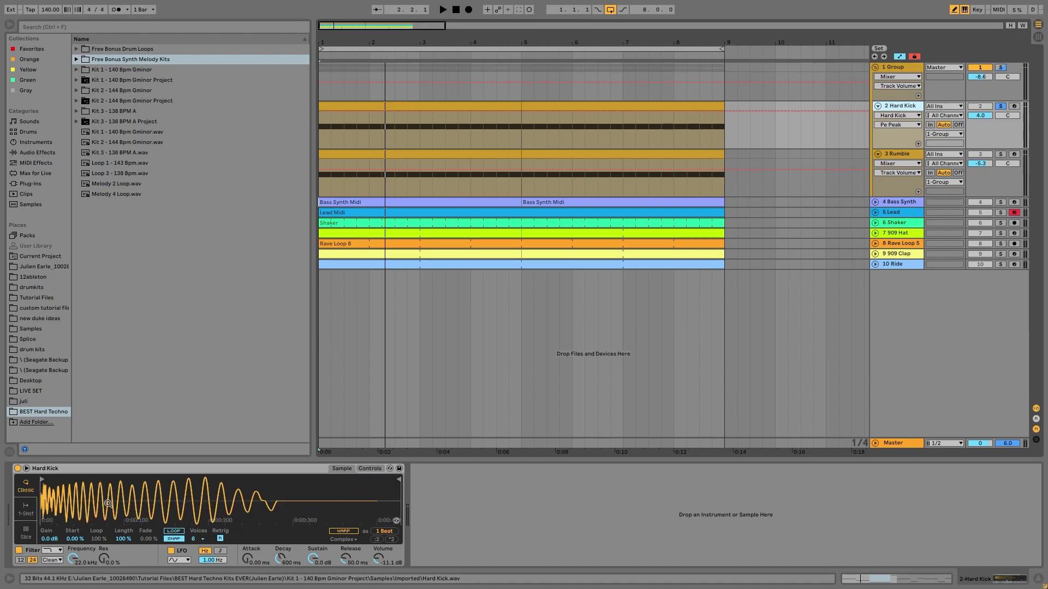
pyautogui.press('space')
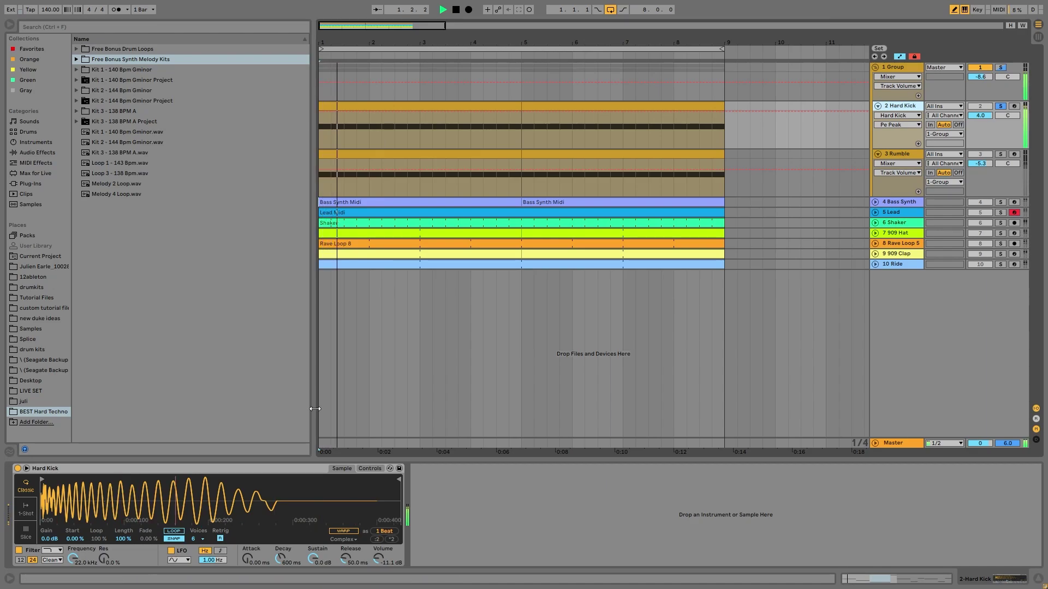
# Step: Solo the Rumble track and listen to it with its device chain shown
pyautogui.click(1000, 153)
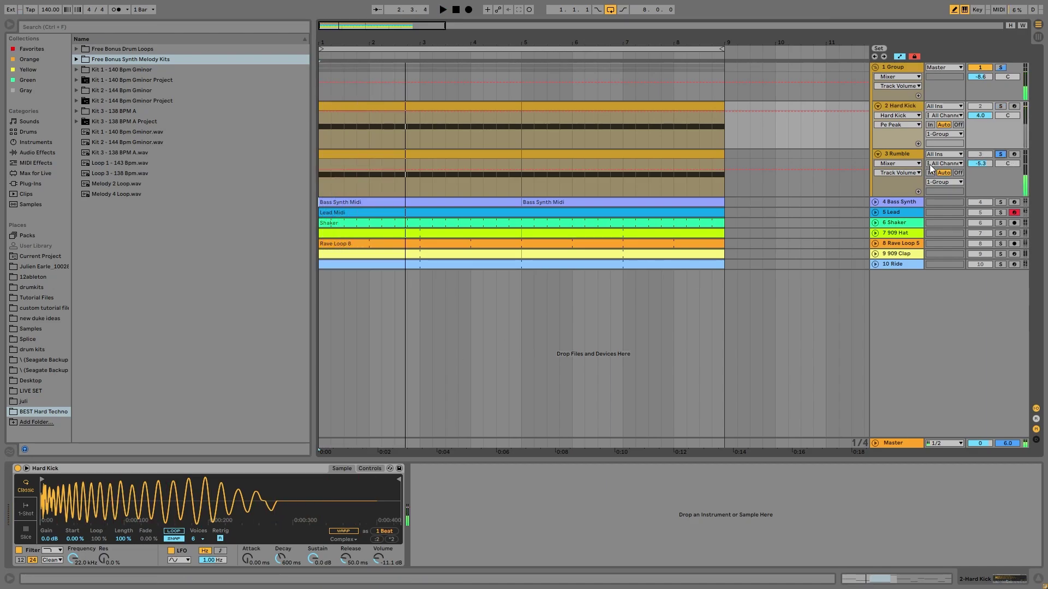
pyautogui.click(898, 157)
pyautogui.press('space')
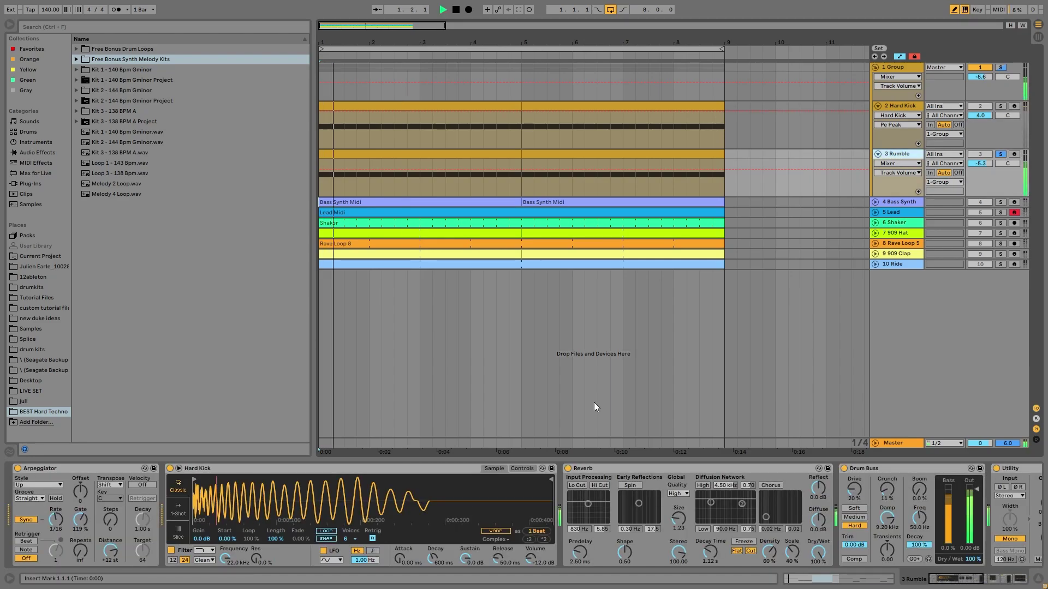
pyautogui.press('space')
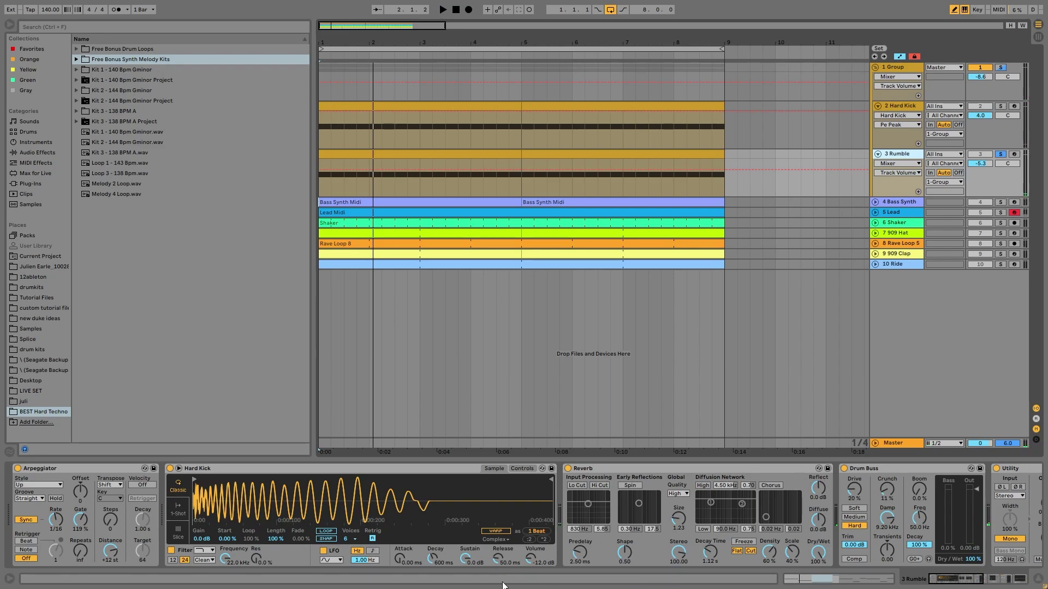
# Step: Bypass the Reverb, Drum Buss and Auto Filter on the Rumble track and play the dry sound
pyautogui.click(568, 468)
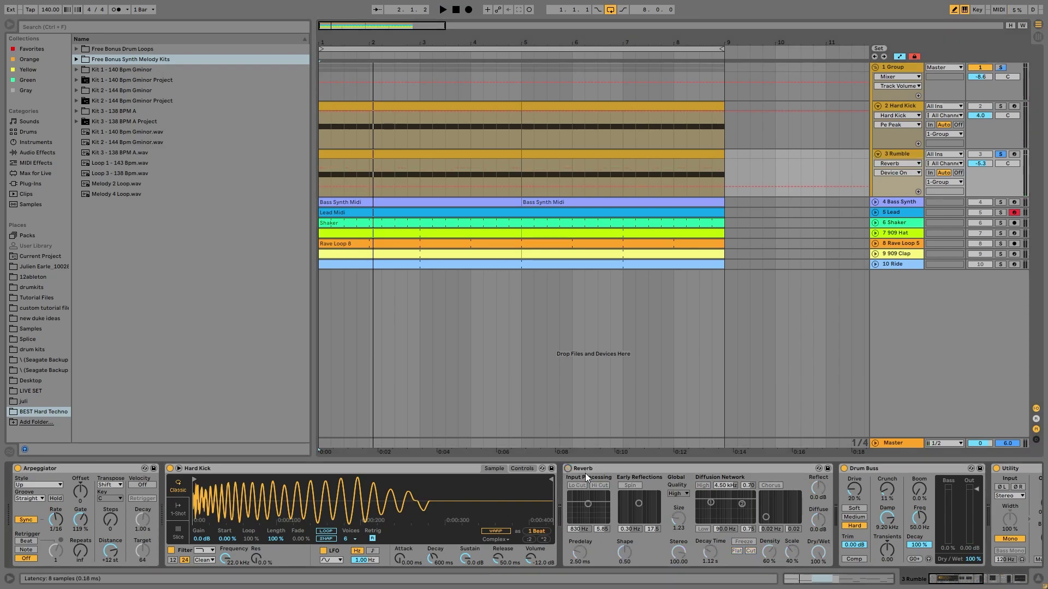
pyautogui.hscroll(3, 706, 506)
pyautogui.click(690, 468)
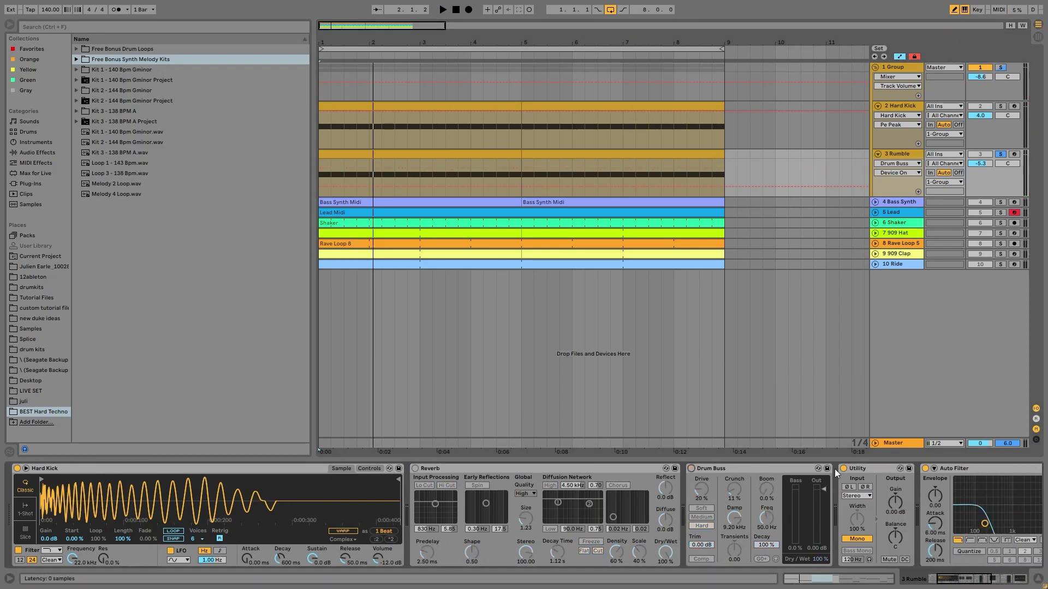
pyautogui.click(926, 469)
pyautogui.press('space')
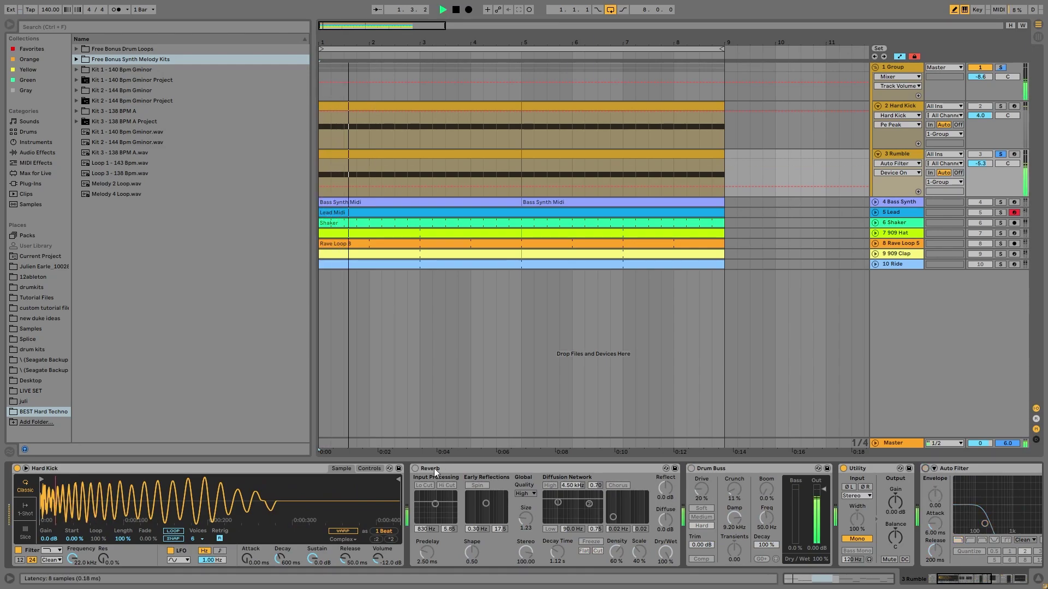
# Step: Re-enable the Rumble track's Reverb, Drum Buss and Auto Filter one by one, listening through to its Compressor and EQ Eight
pyautogui.click(415, 469)
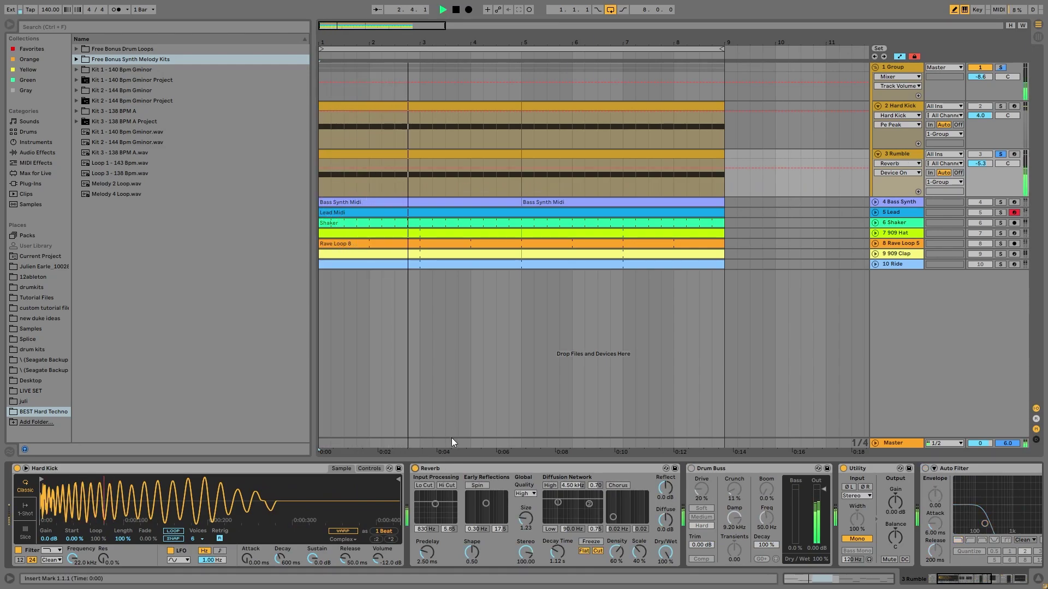
pyautogui.click(693, 468)
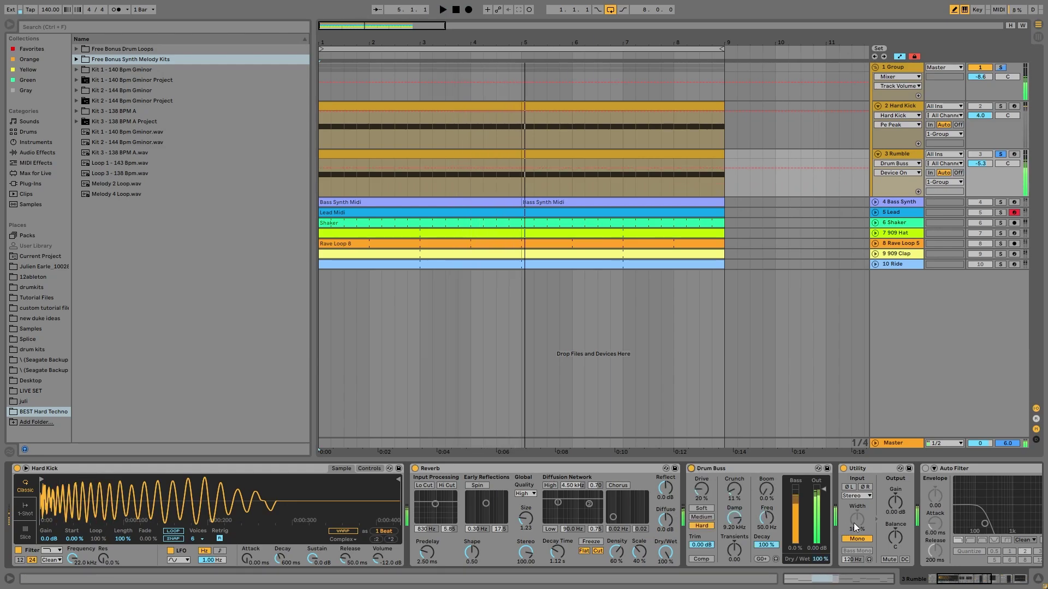
pyautogui.scroll(-3, 928, 502)
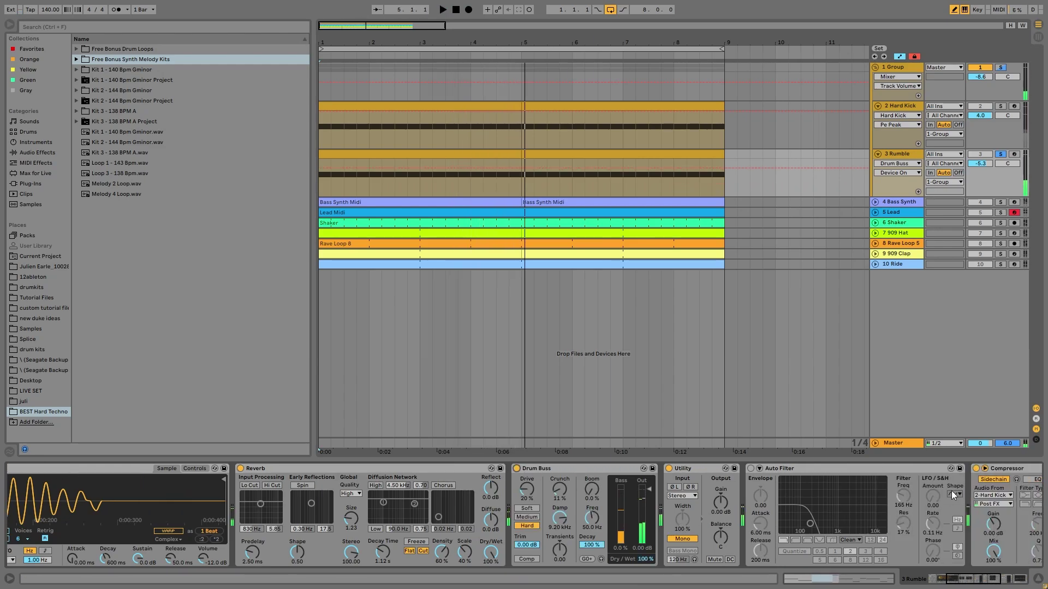
pyautogui.click(750, 468)
pyautogui.press('space')
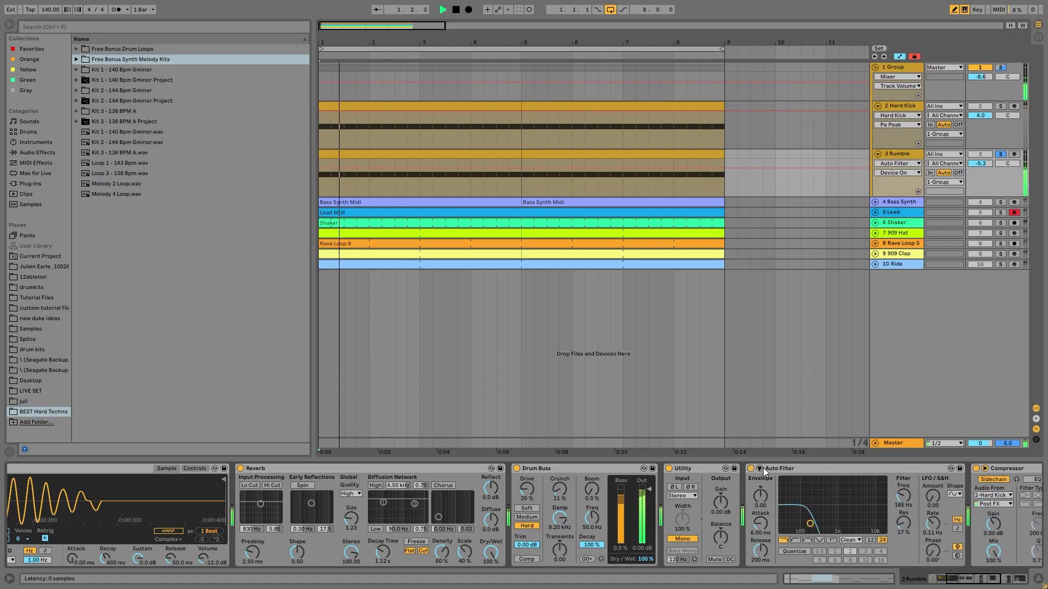
pyautogui.scroll(-8, 784, 506)
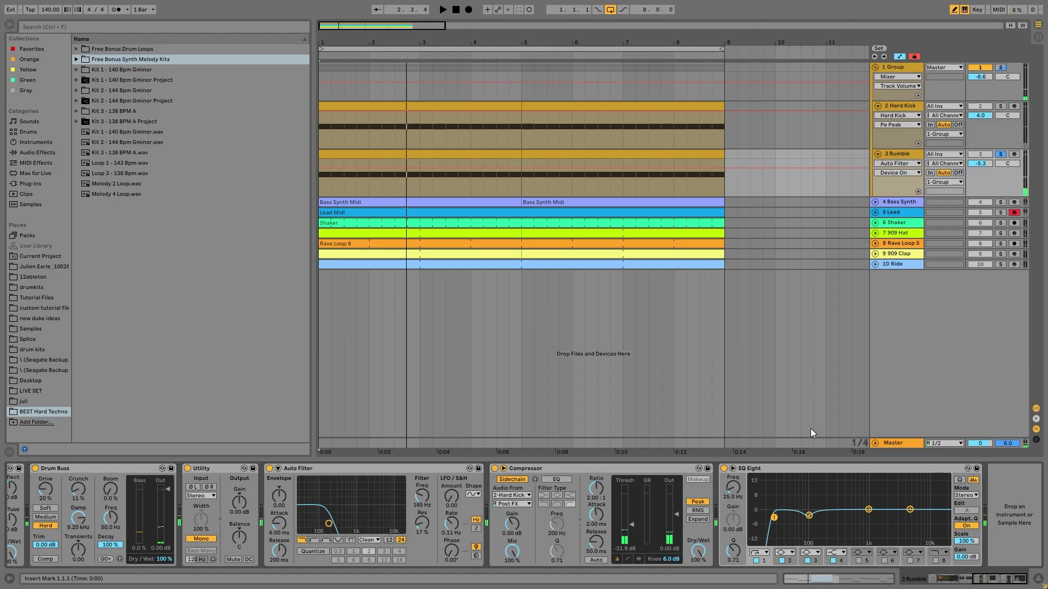
pyautogui.press('space')
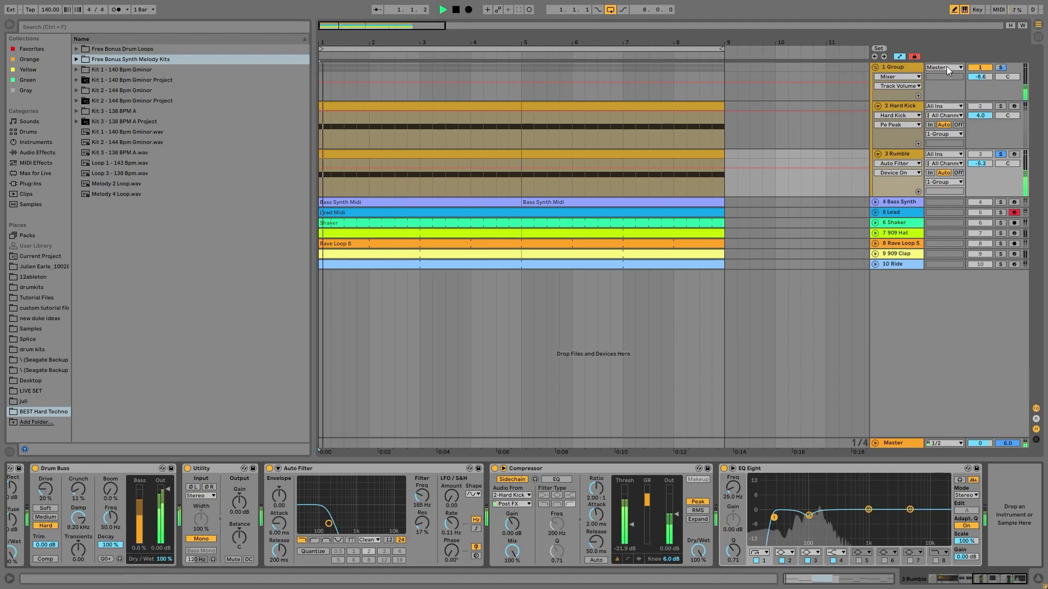
# Step: Solo the kick and rumble group and listen to both layers together
pyautogui.click(1001, 69)
pyautogui.click(1001, 68)
pyautogui.press('space')
pyautogui.press('space')
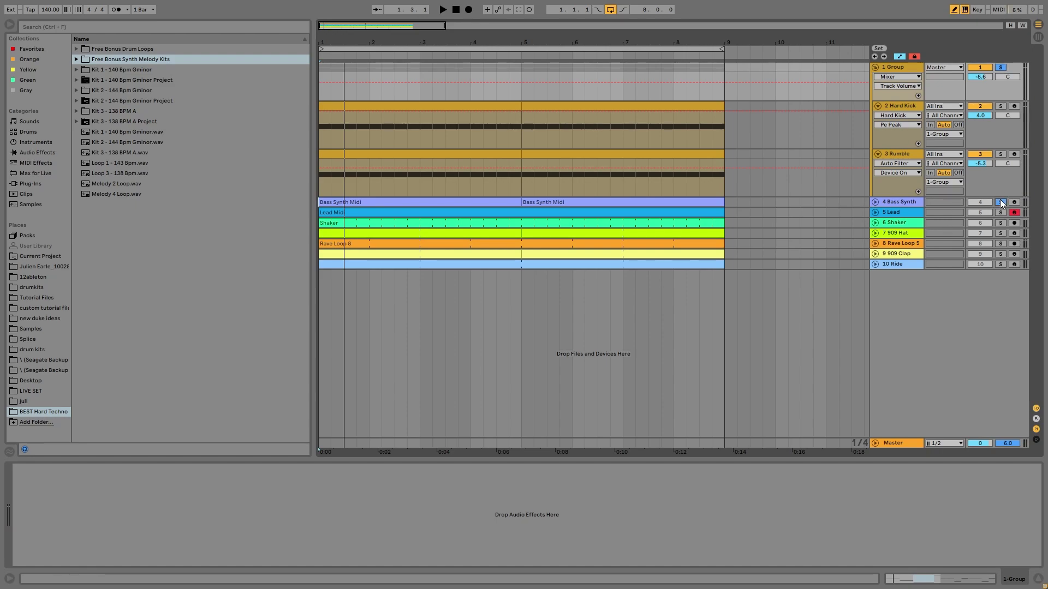
# Step: Play the Bass Synth together with the kick and rumble group, unfolding the Bass Synth track to show its notes
pyautogui.press('space')
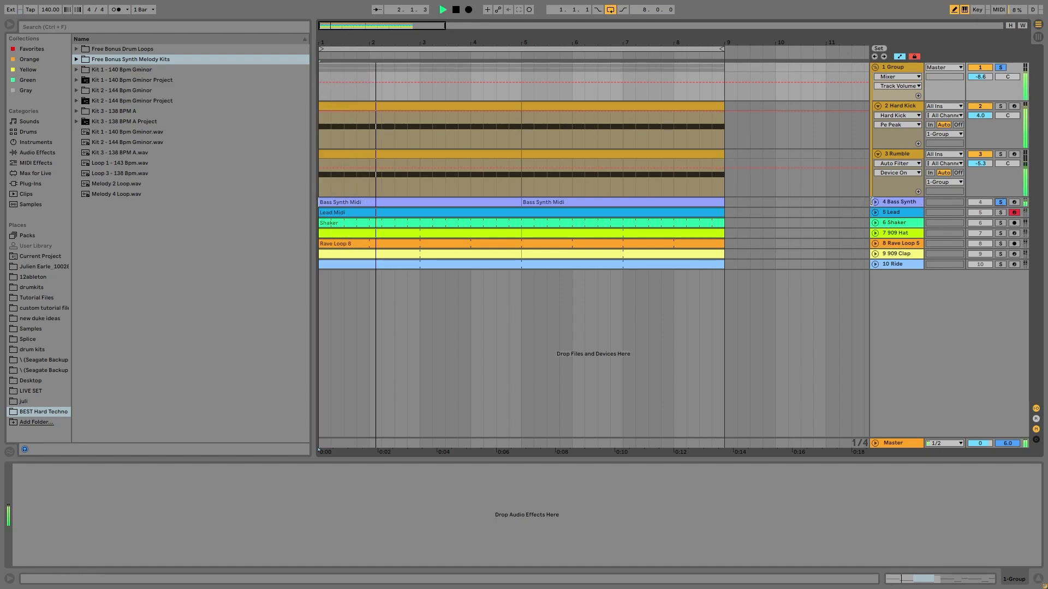
pyautogui.click(875, 201)
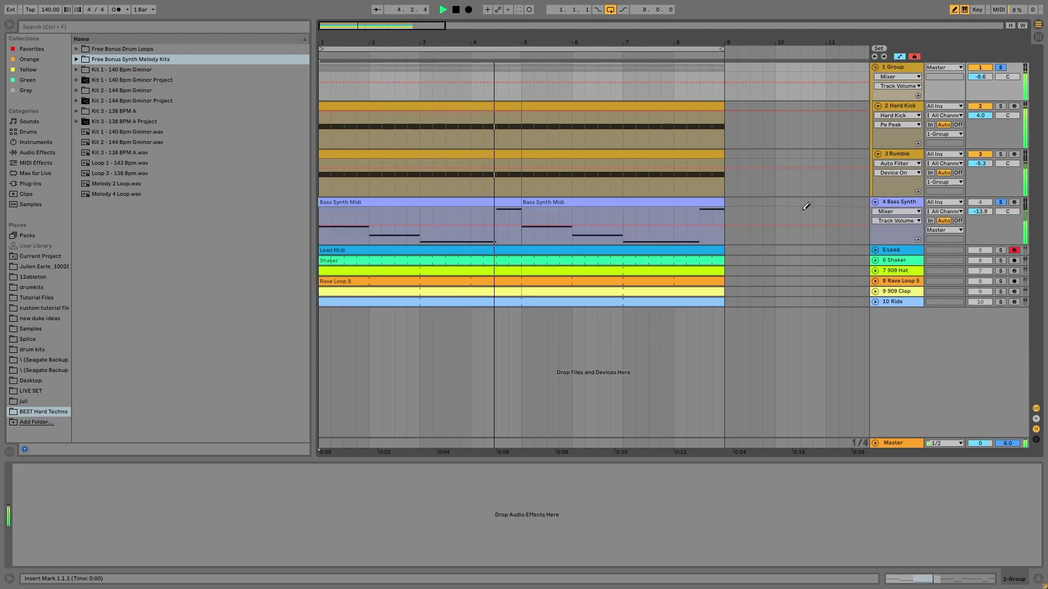
pyautogui.press('space')
# Step: Open the first Bass Synth Midi clip and select its notes one by one to hear each pitch
pyautogui.click(438, 203)
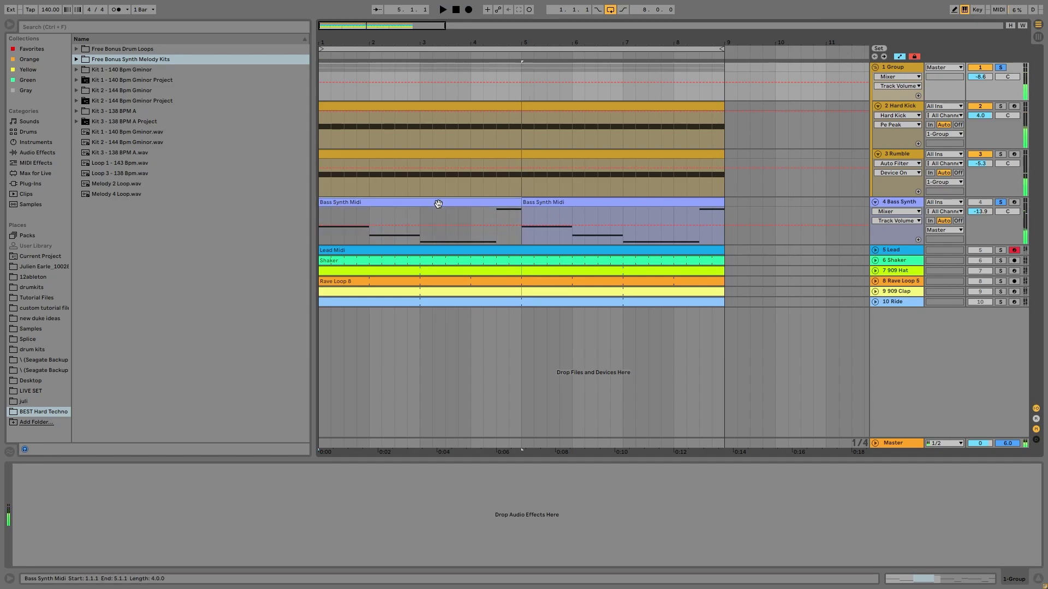
pyautogui.doubleClick(438, 203)
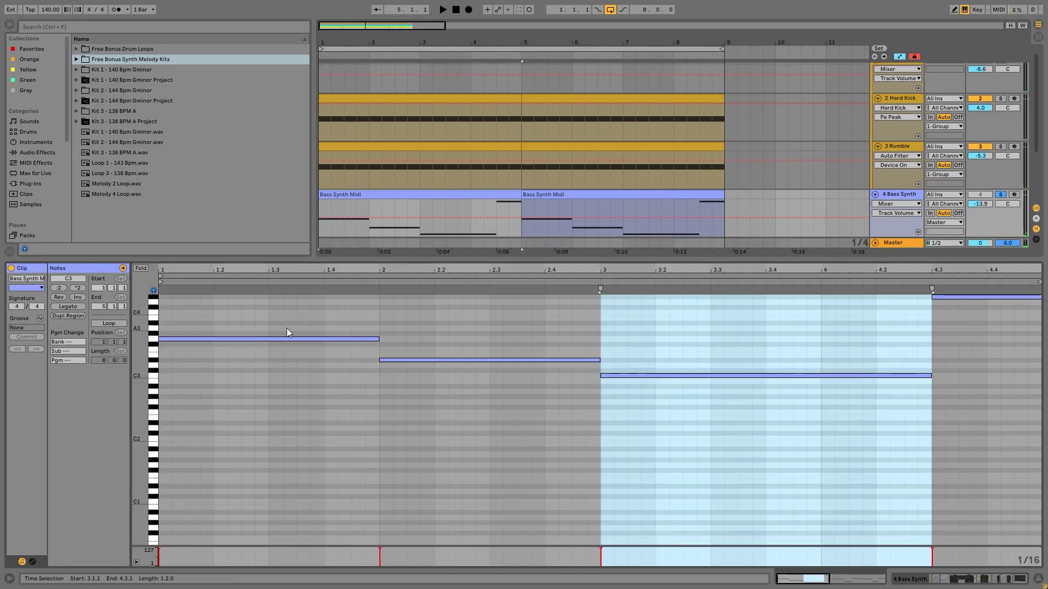
pyautogui.moveTo(286, 328); pyautogui.dragTo(284, 371)
pyautogui.moveTo(466, 316); pyautogui.dragTo(468, 398)
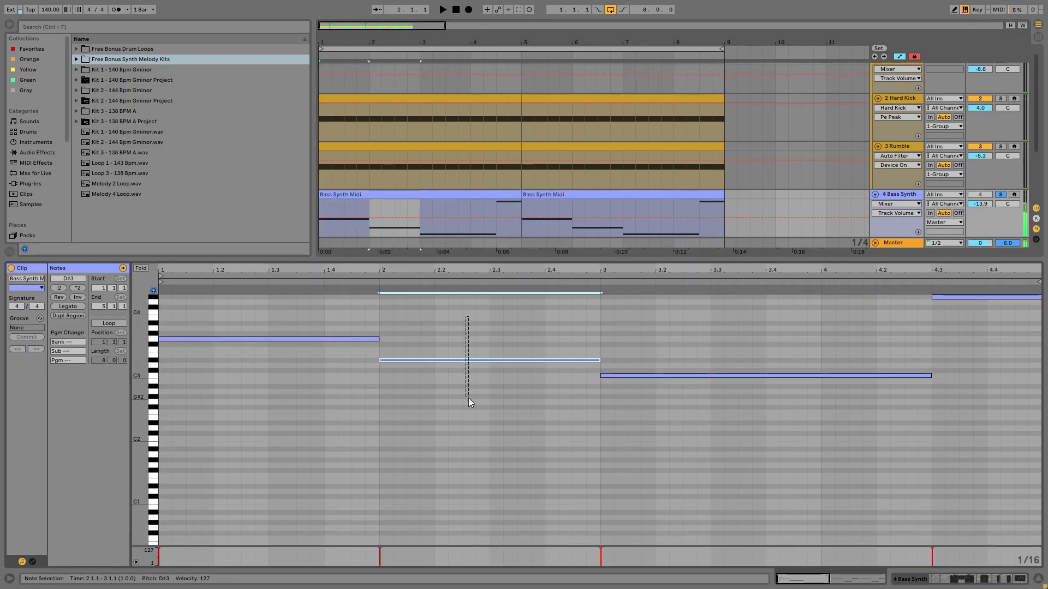
pyautogui.moveTo(644, 322); pyautogui.dragTo(645, 428)
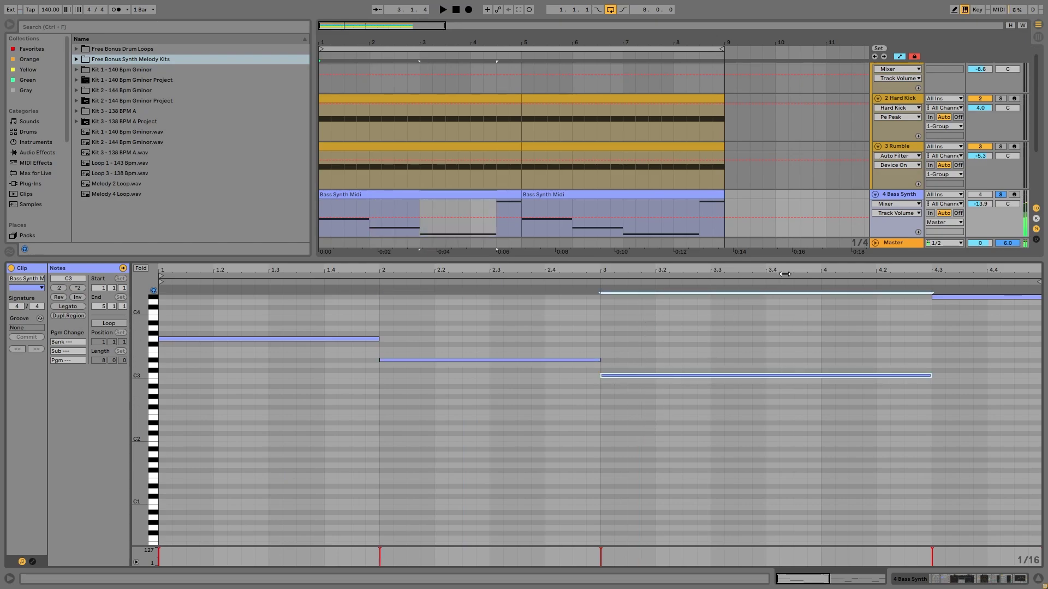
pyautogui.click(937, 347)
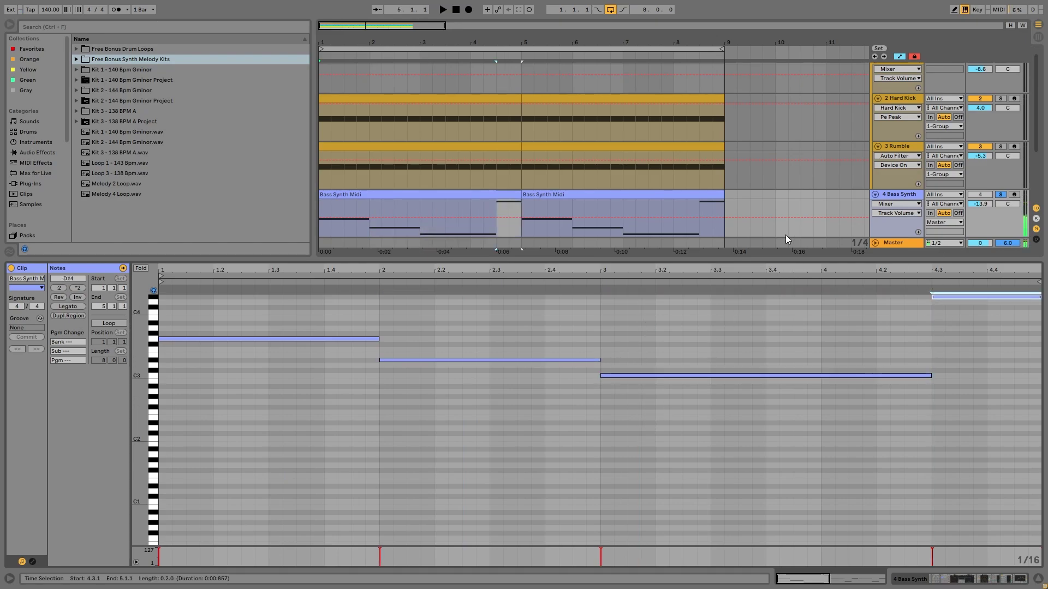
pyautogui.hotkey('shift', 'Down')
pyautogui.hotkey('shift', 'Up')
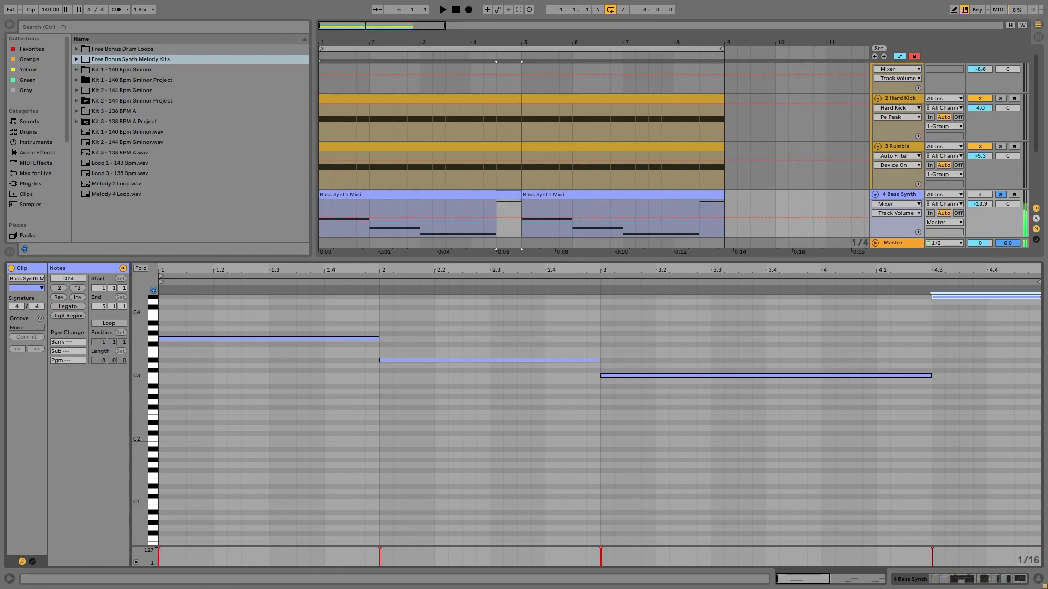
# Step: Show the Bass Synth's devices, unsolo it, and play the kick and rumble with the Rumble track's device chain shown
pyautogui.click(903, 194)
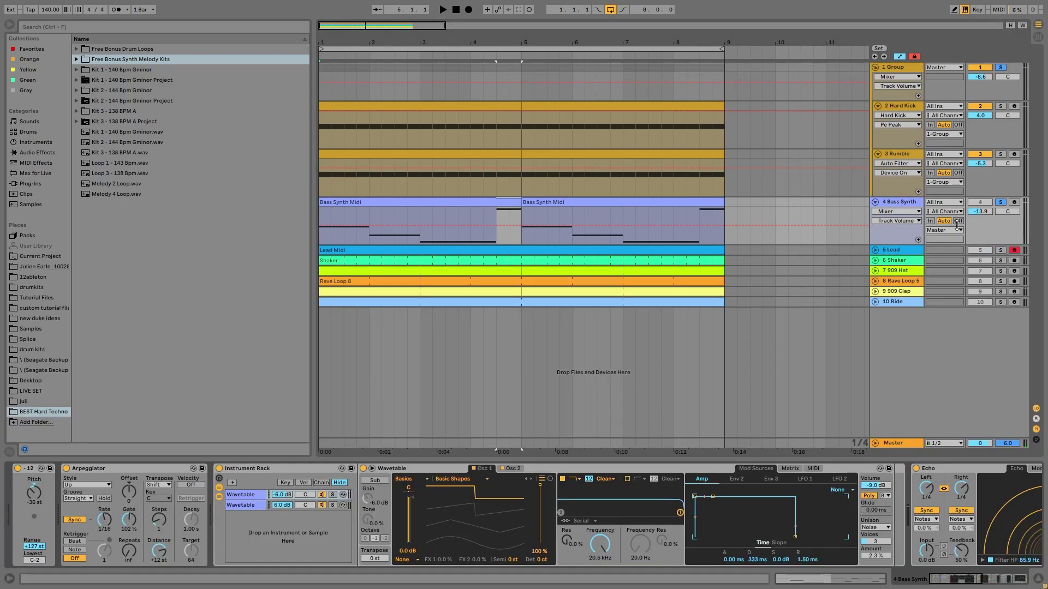
pyautogui.click(999, 205)
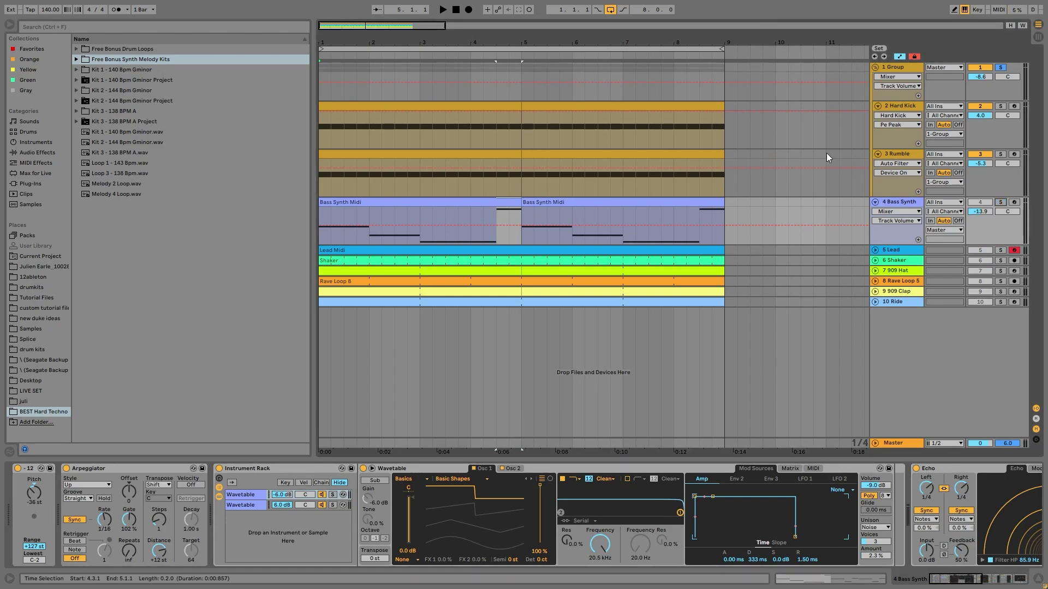
pyautogui.click(885, 156)
pyautogui.click(906, 157)
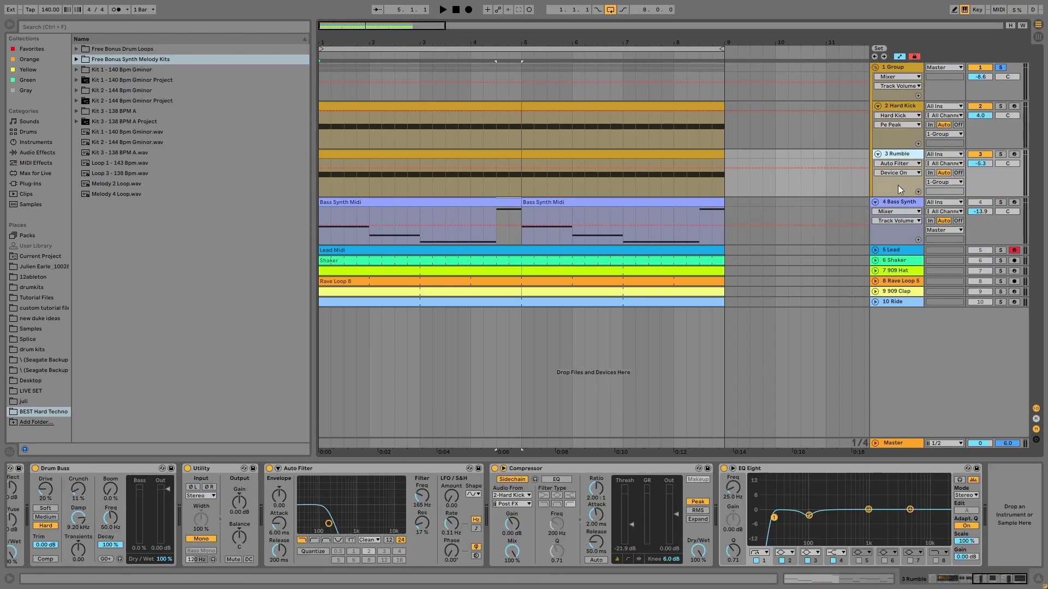
pyautogui.press('space')
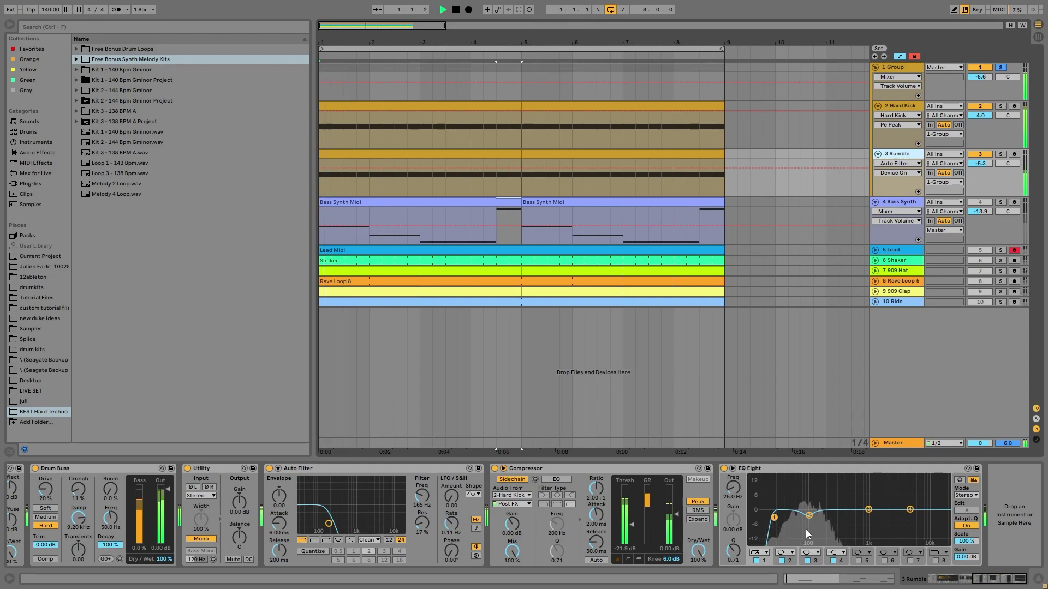
pyautogui.press('space')
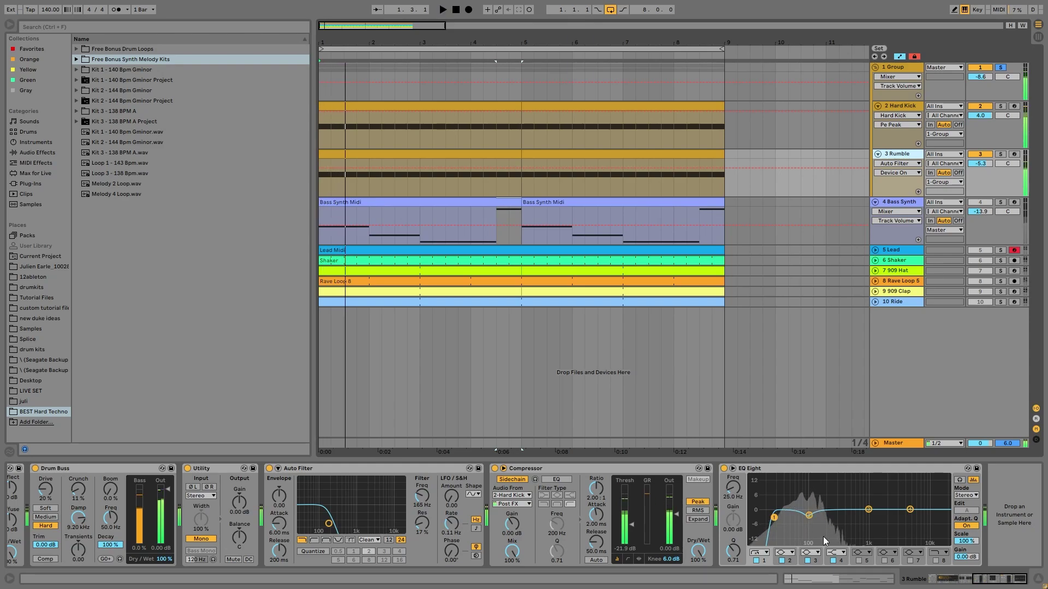
# Step: Examine the Rumble's frequency spectrum in an enlarged EQ Eight display during playback, then restore the normal display
pyautogui.click(731, 468)
pyautogui.press('space')
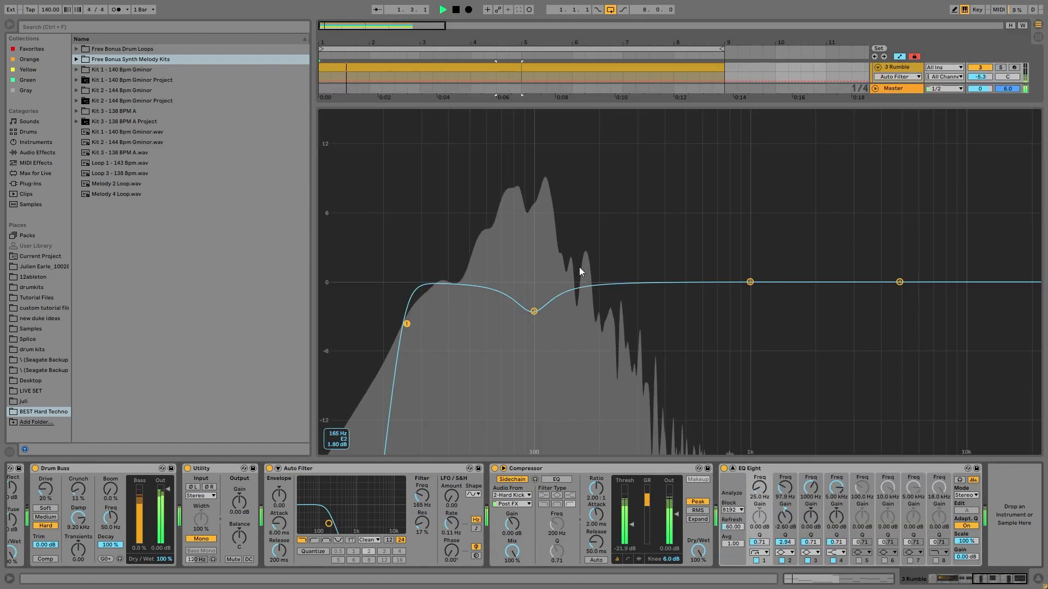
pyautogui.press('space')
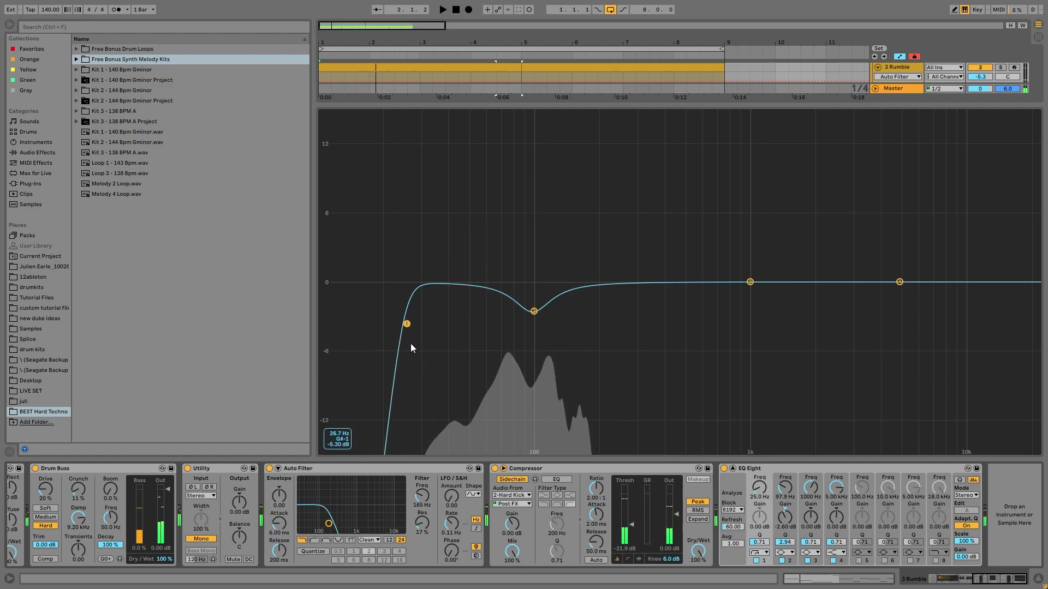
pyautogui.press('space')
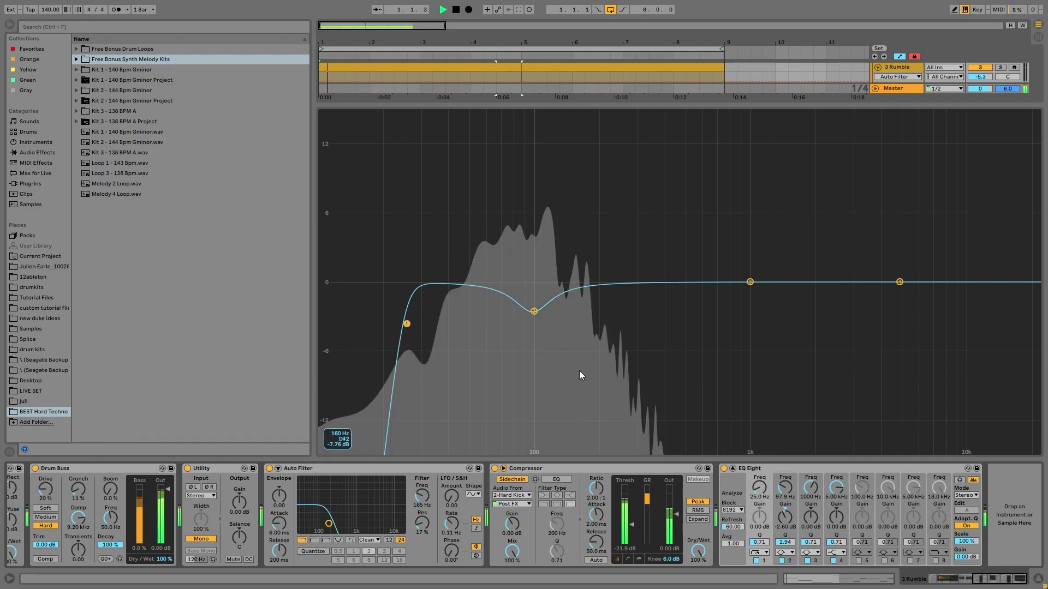
pyautogui.press('space')
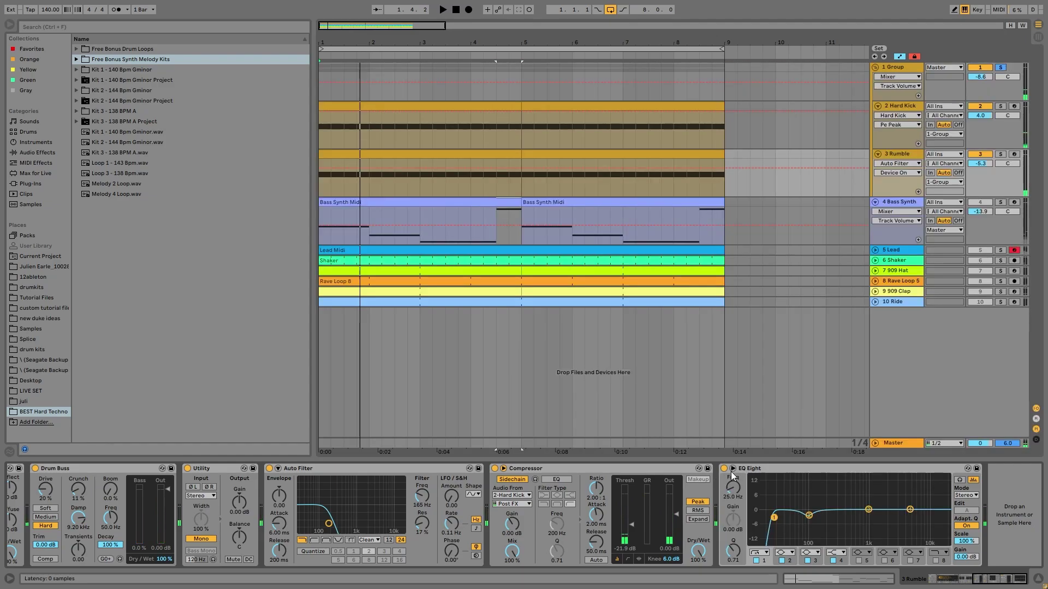
pyautogui.click(732, 469)
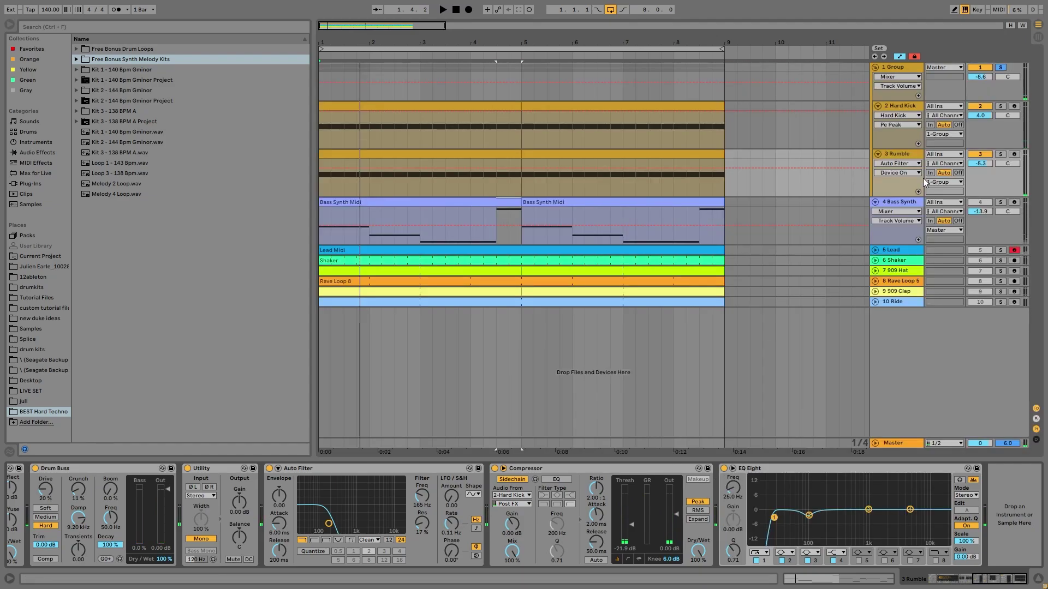
# Step: Solo the Bass Synth alone and play it with its EQ Eight display enlarged
pyautogui.click(906, 207)
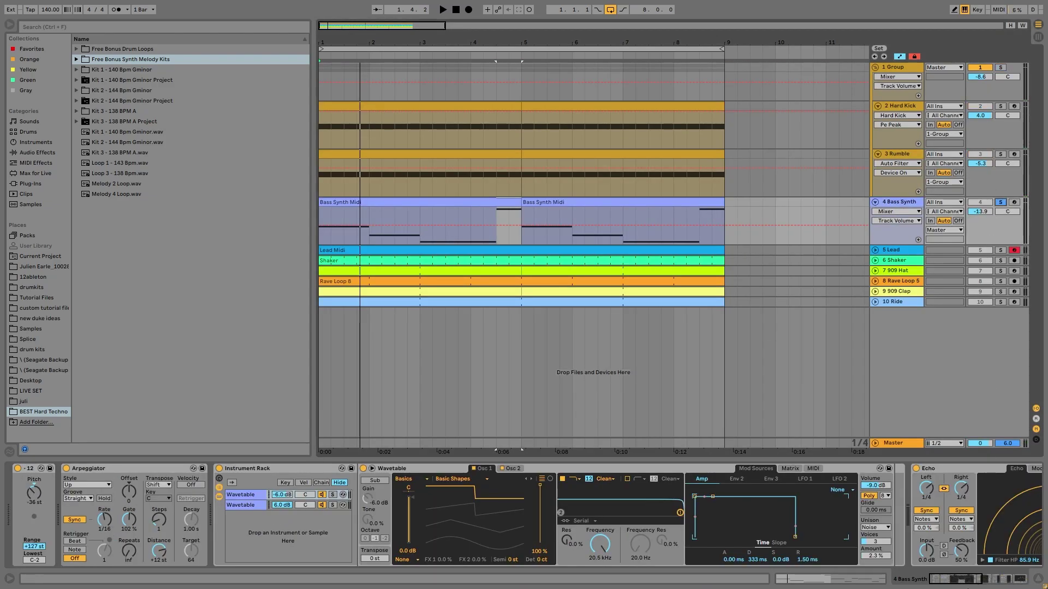
pyautogui.moveTo(946, 578); pyautogui.dragTo(991, 578)
pyautogui.press('space')
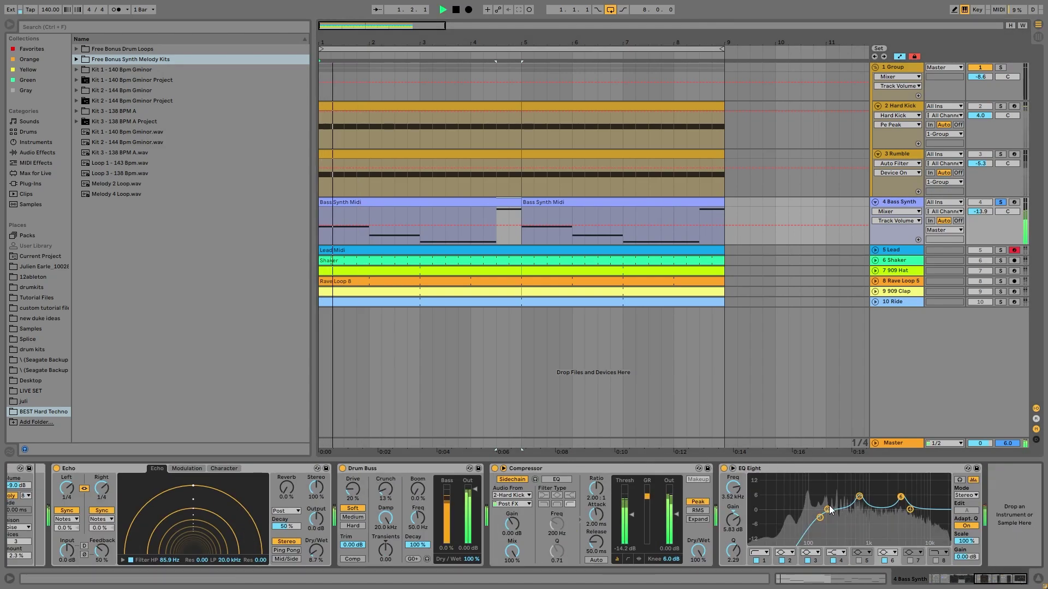
pyautogui.click(732, 470)
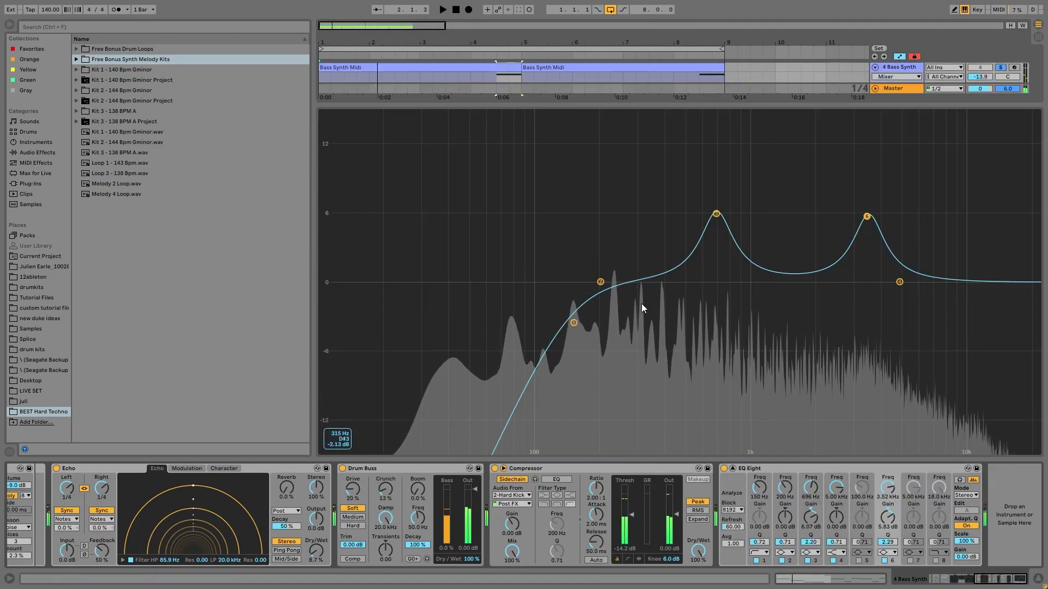
pyautogui.press('space')
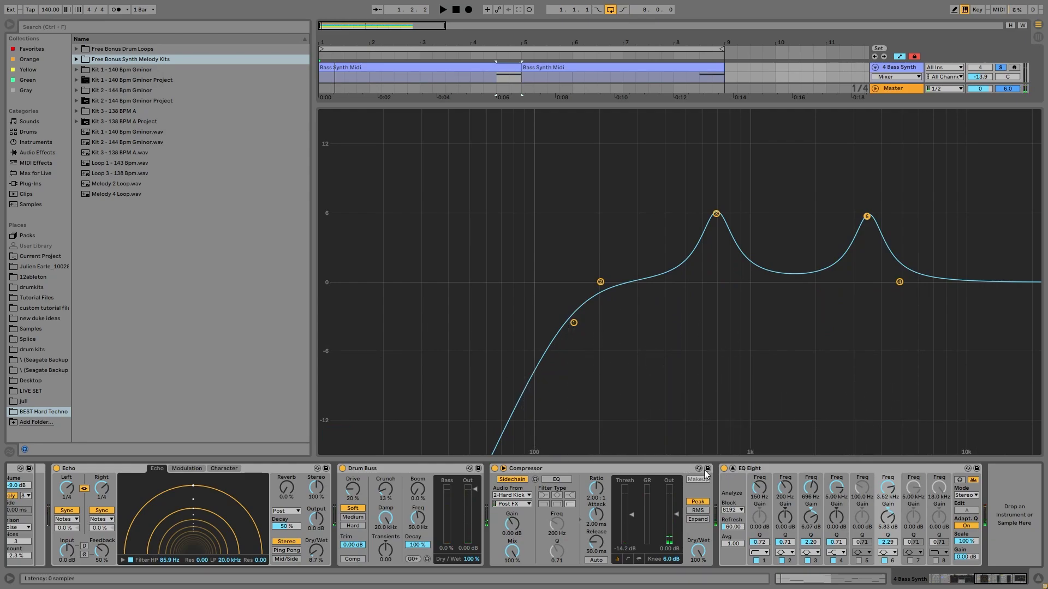
# Step: Examine the Bass Synth's low cut and boosted bands in EQ Eight while replaying it, then close the enlarged display
pyautogui.press('space')
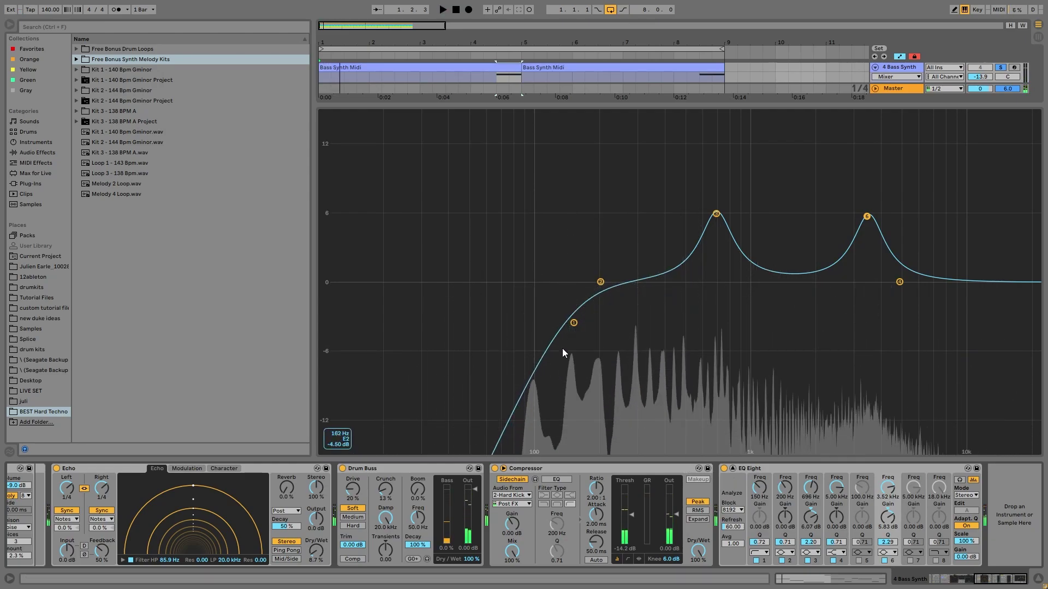
pyautogui.press('space')
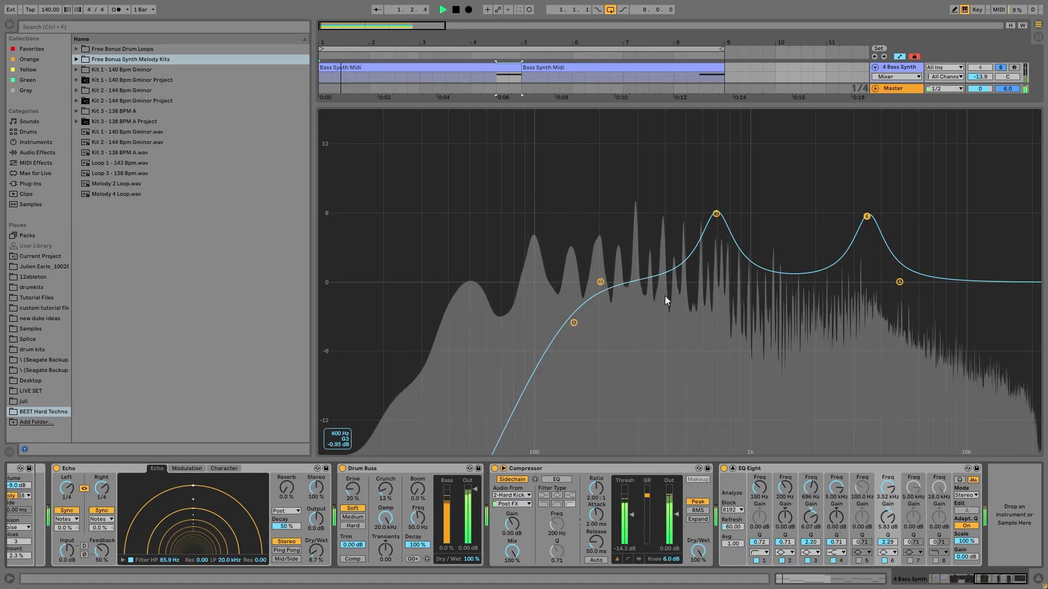
pyautogui.press('space')
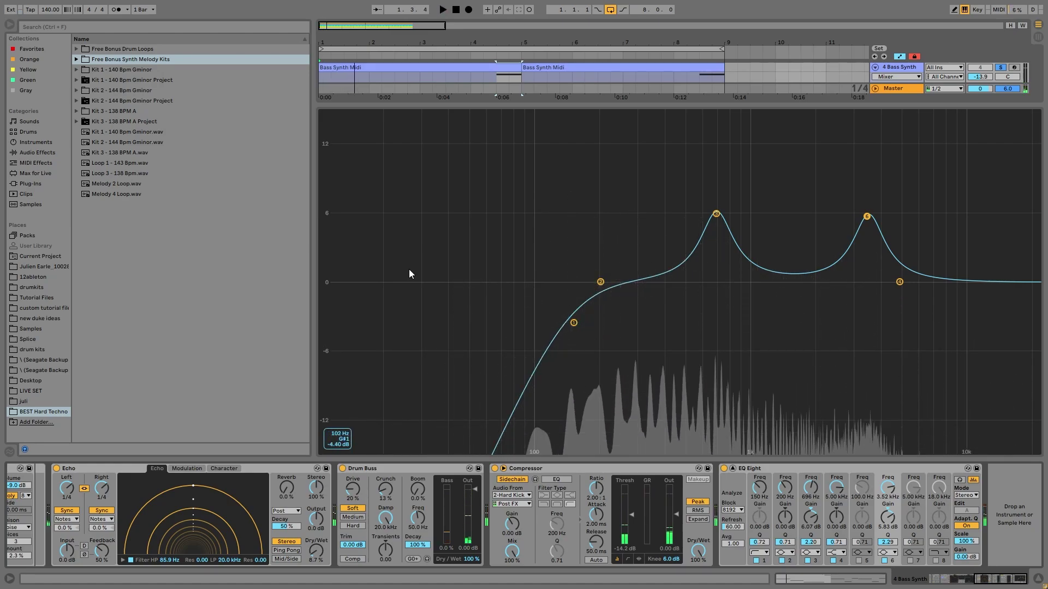
pyautogui.press('space')
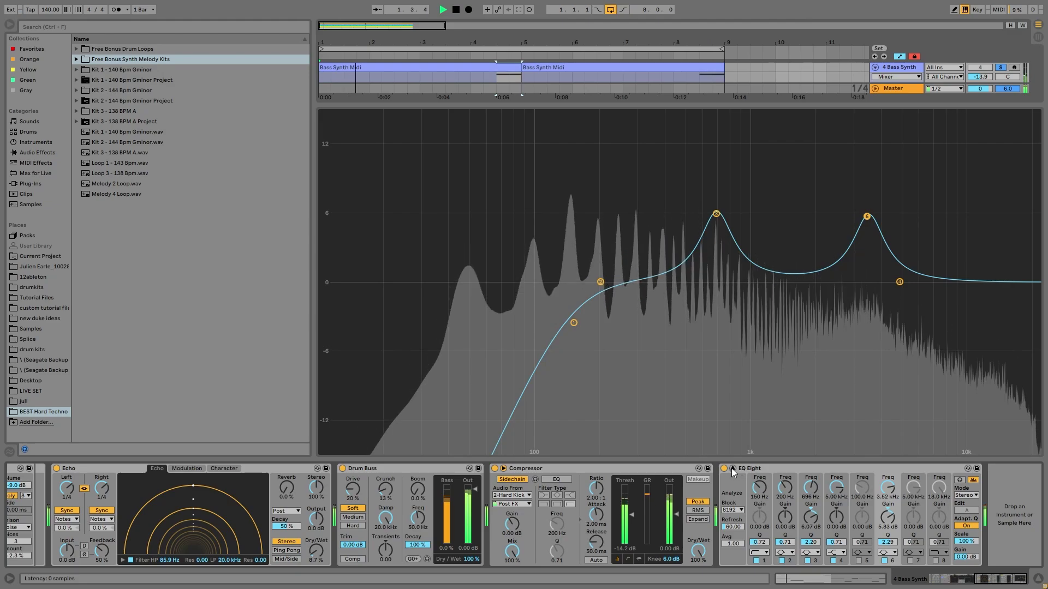
pyautogui.click(731, 468)
pyautogui.press('space')
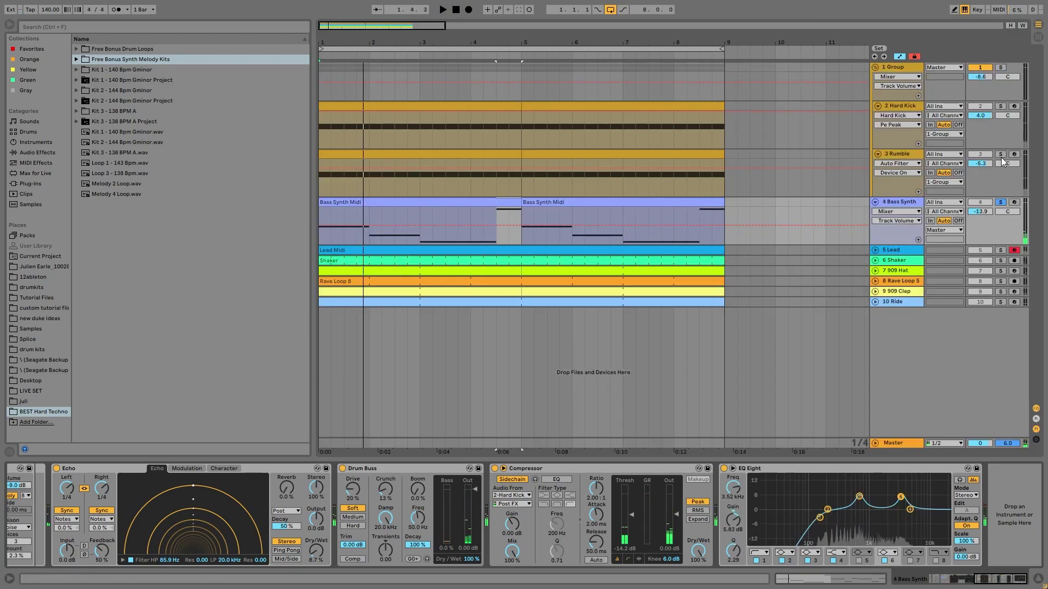
# Step: Solo the kick and rumble group alongside the Bass Synth and listen to them together
pyautogui.press('space')
pyautogui.click(1000, 154)
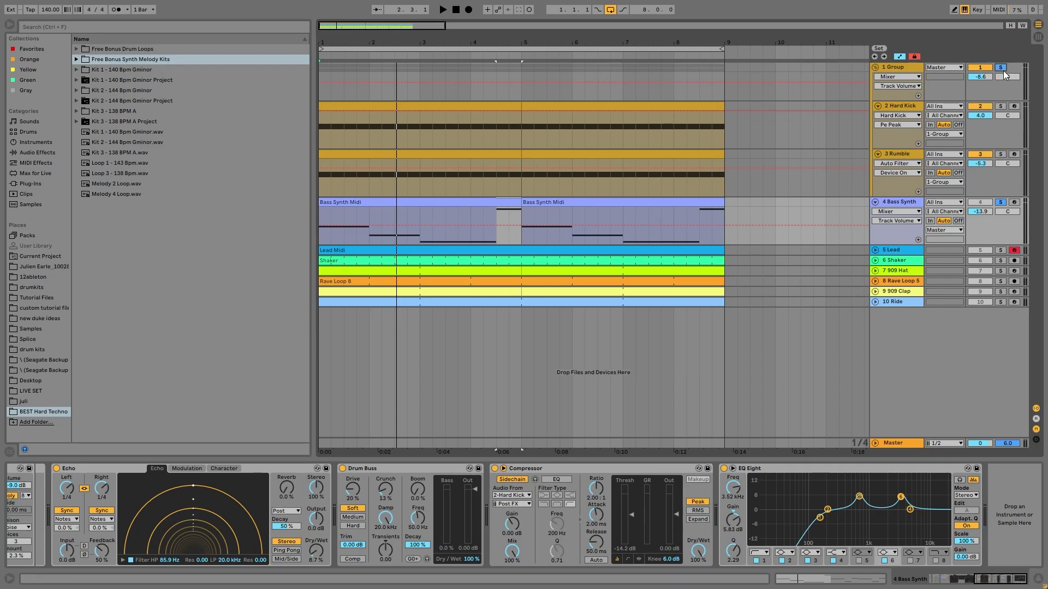
pyautogui.press('space')
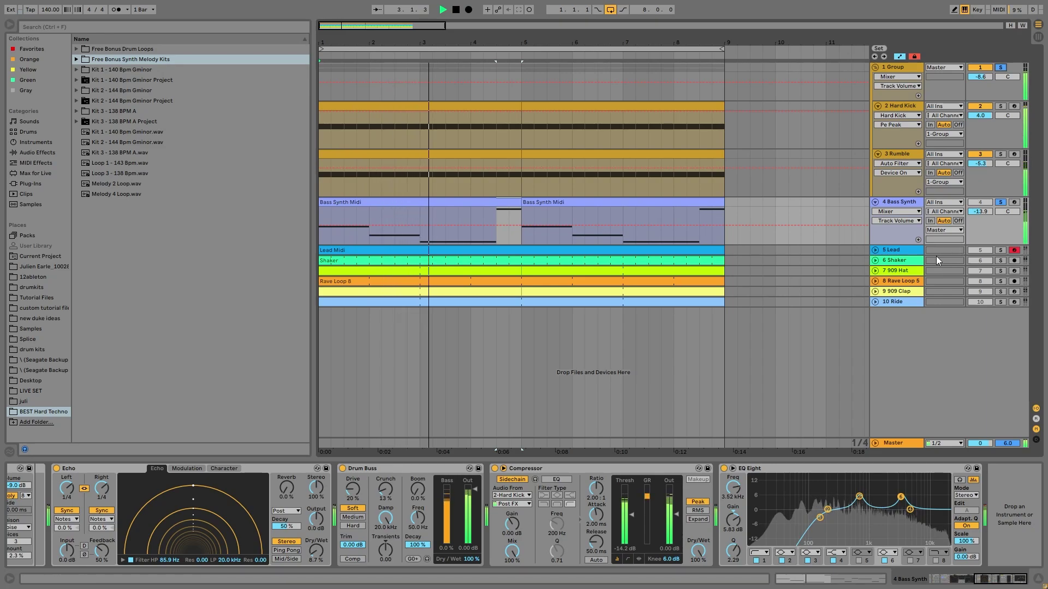
pyautogui.press('space')
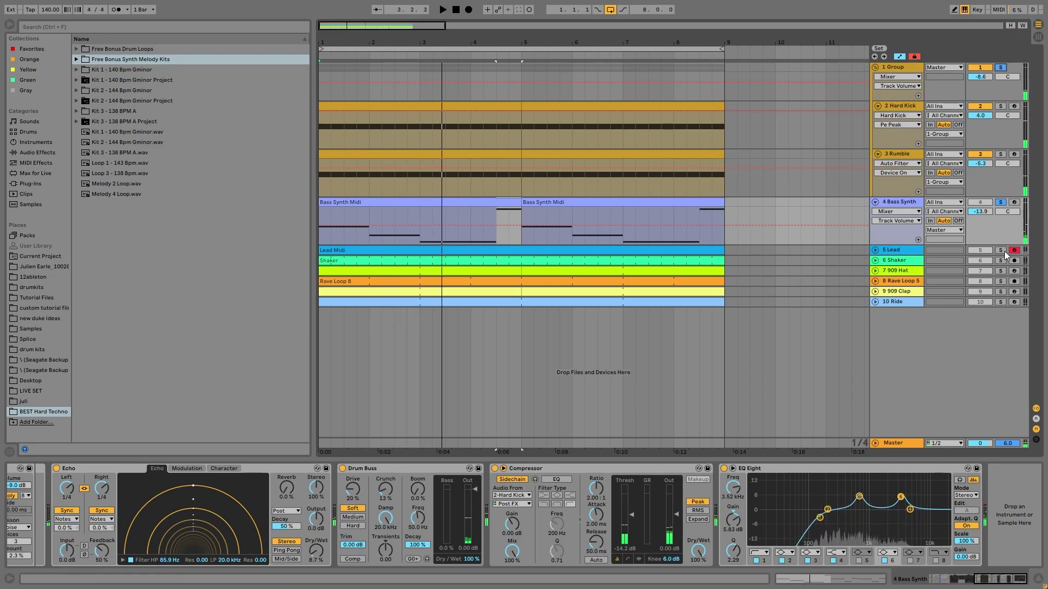
# Step: Play the Lead along with the group and Bass Synth, unfolding the Lead track and showing its device chain
pyautogui.press('space')
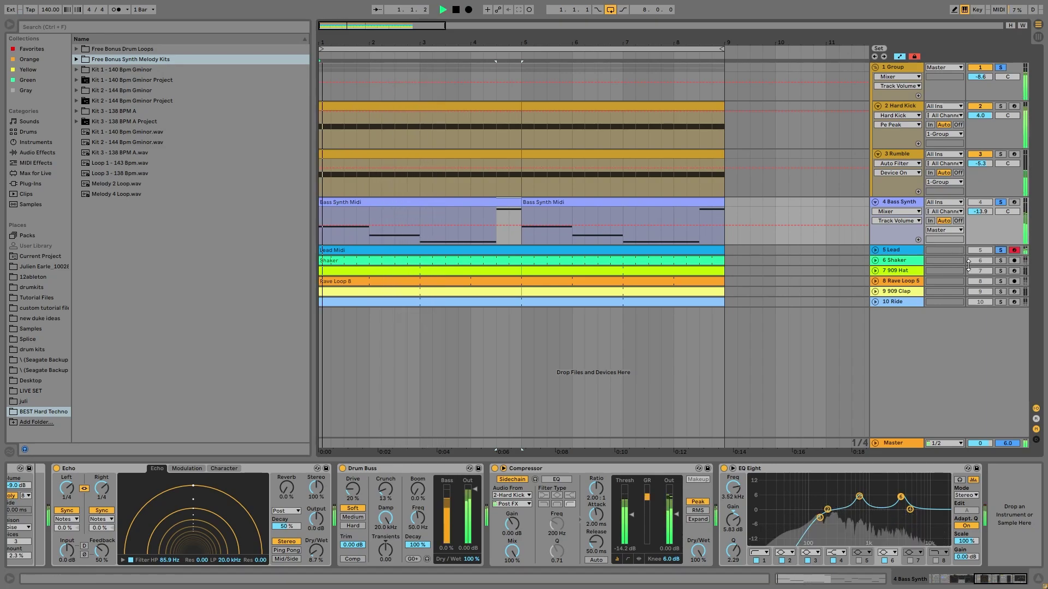
pyautogui.click(875, 249)
pyautogui.click(895, 249)
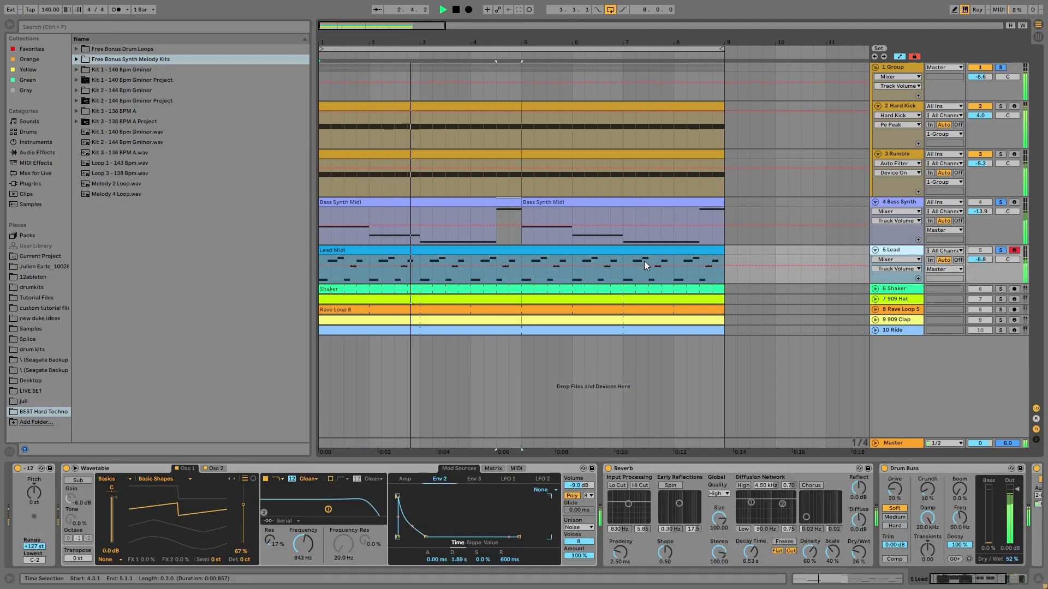
# Step: Open the Lead Midi clip in the note editor and replay the melody pattern from the start
pyautogui.doubleClick(601, 252)
pyautogui.press('space')
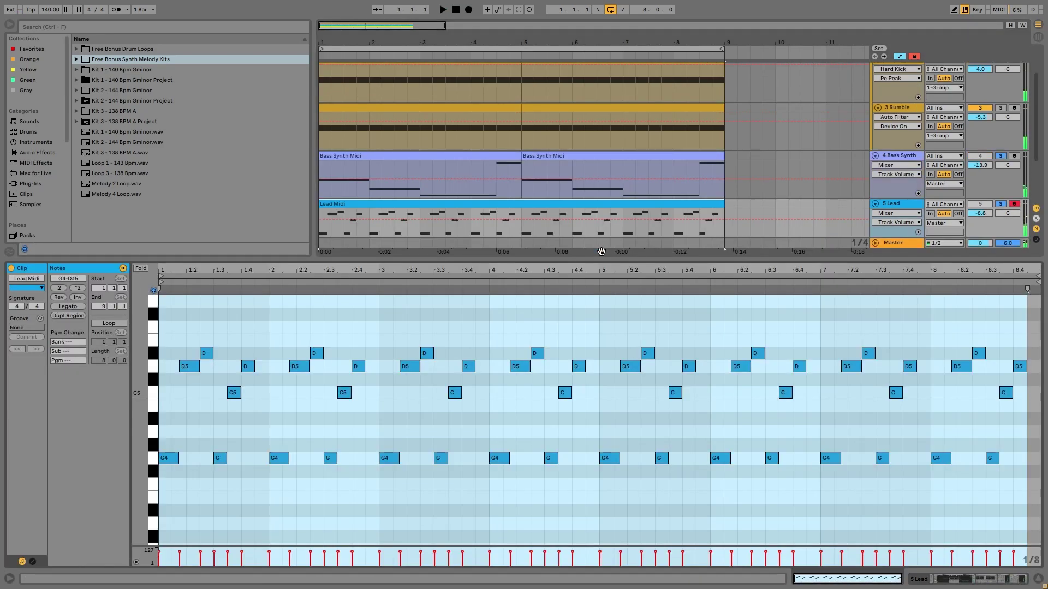
pyautogui.press('space')
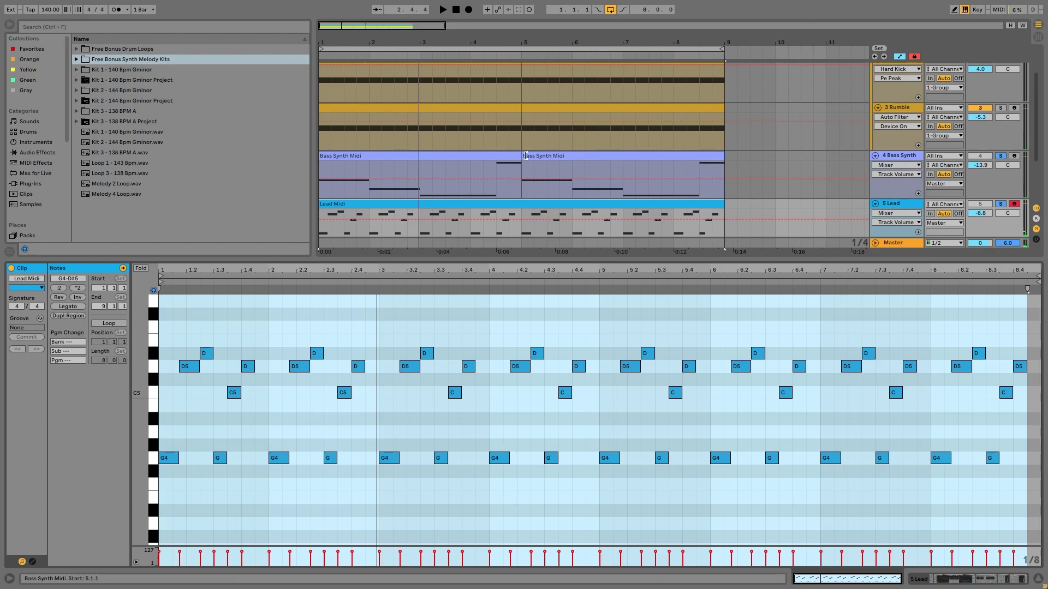
# Step: Play the Bass Synth and Lead soloed together, opening the Bass Synth Midi clip's notes
pyautogui.click(1001, 158)
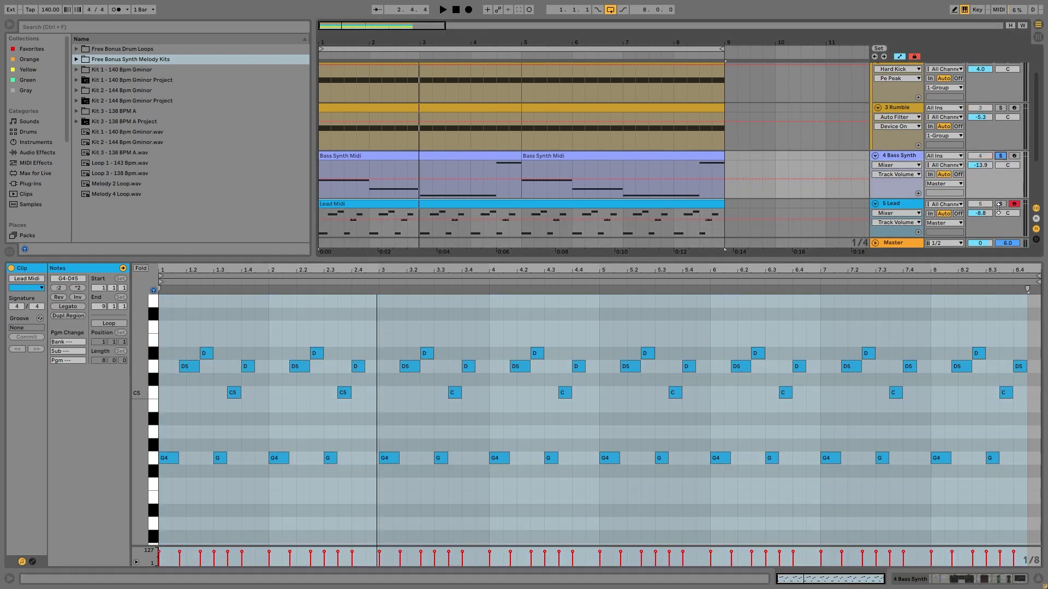
pyautogui.click(1000, 204)
pyautogui.press('space')
pyautogui.click(1000, 204)
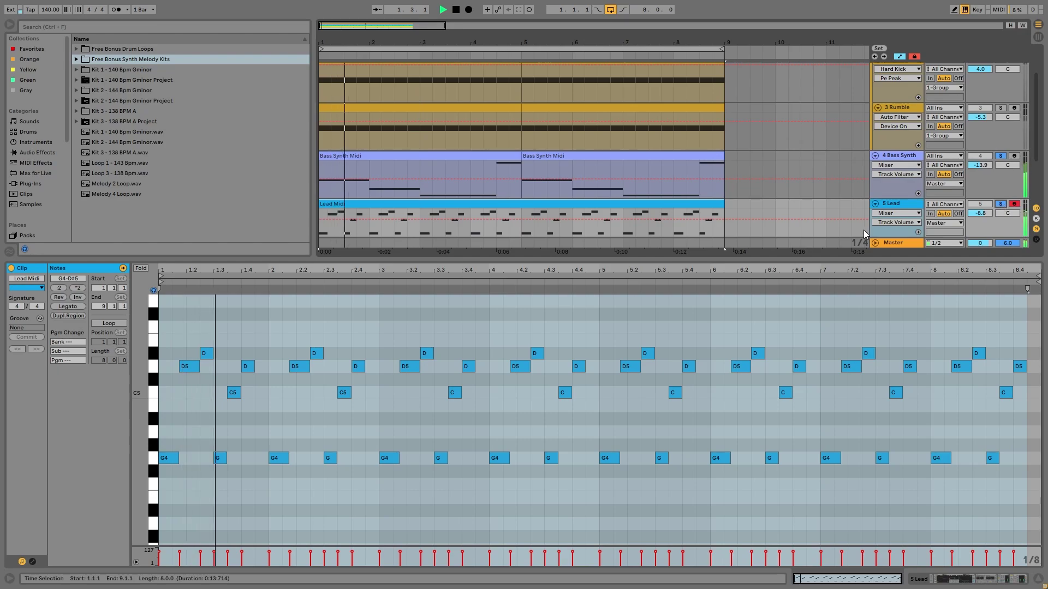
pyautogui.click(480, 166)
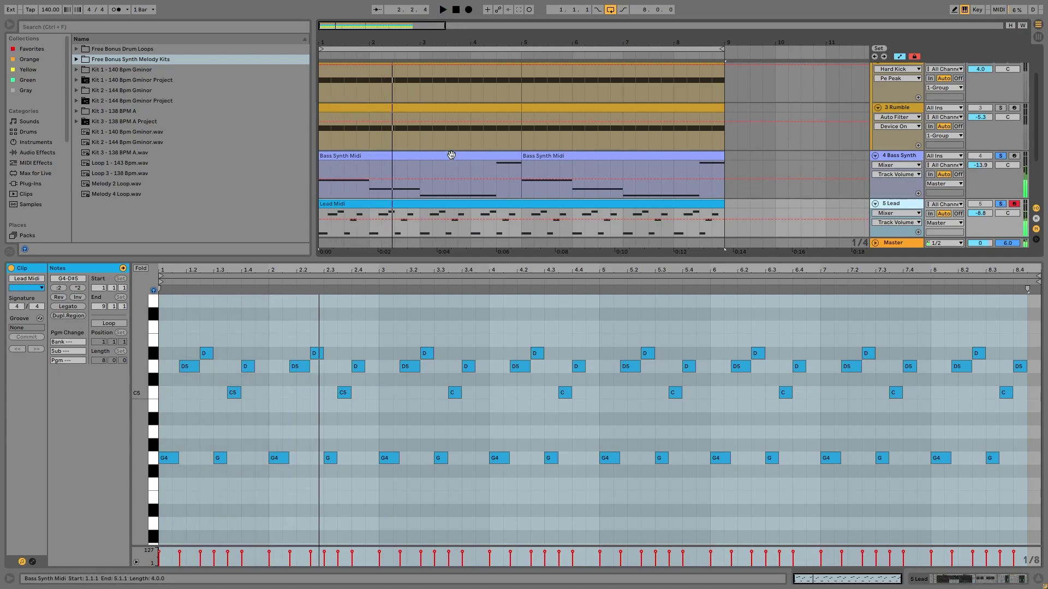
pyautogui.press('space')
pyautogui.press('space')
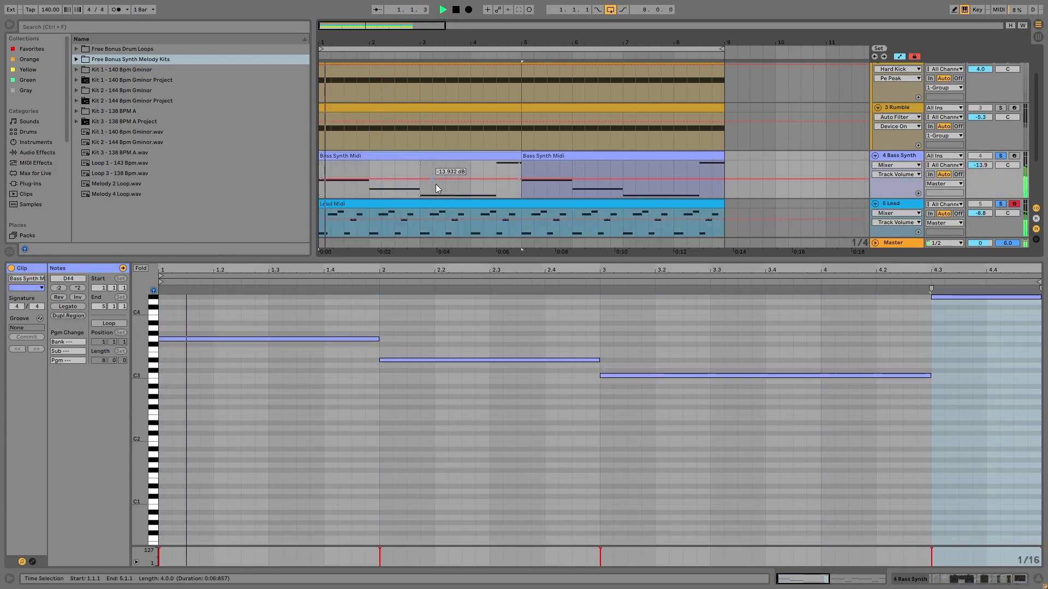
# Step: Leave only the Lead soloed and replay it while viewing its Wavetable oscillators, filter and envelope
pyautogui.click(437, 218)
pyautogui.click(1000, 155)
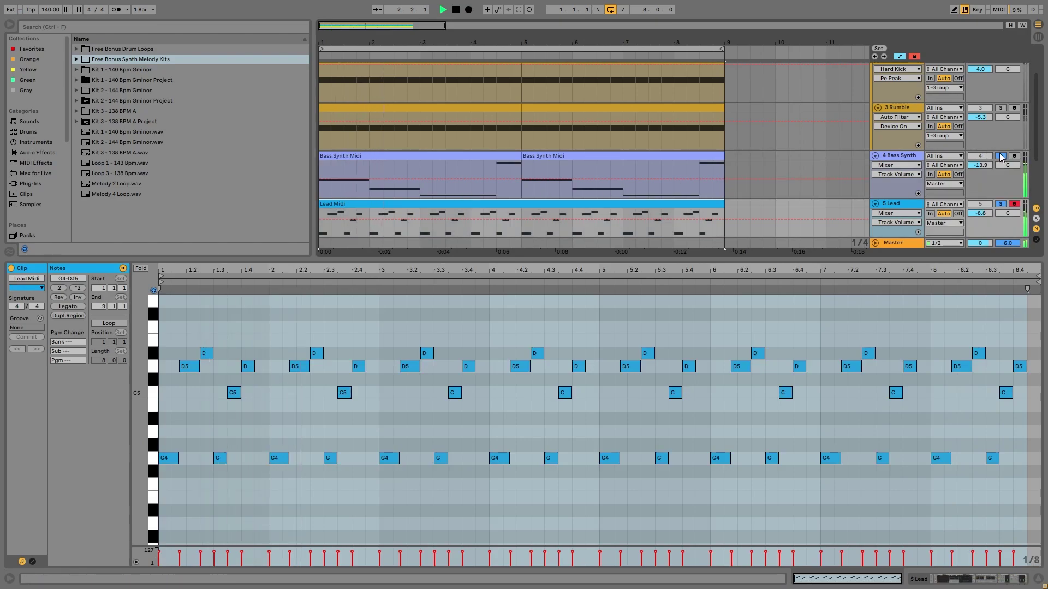
pyautogui.scroll(-2, 919, 177)
pyautogui.click(898, 166)
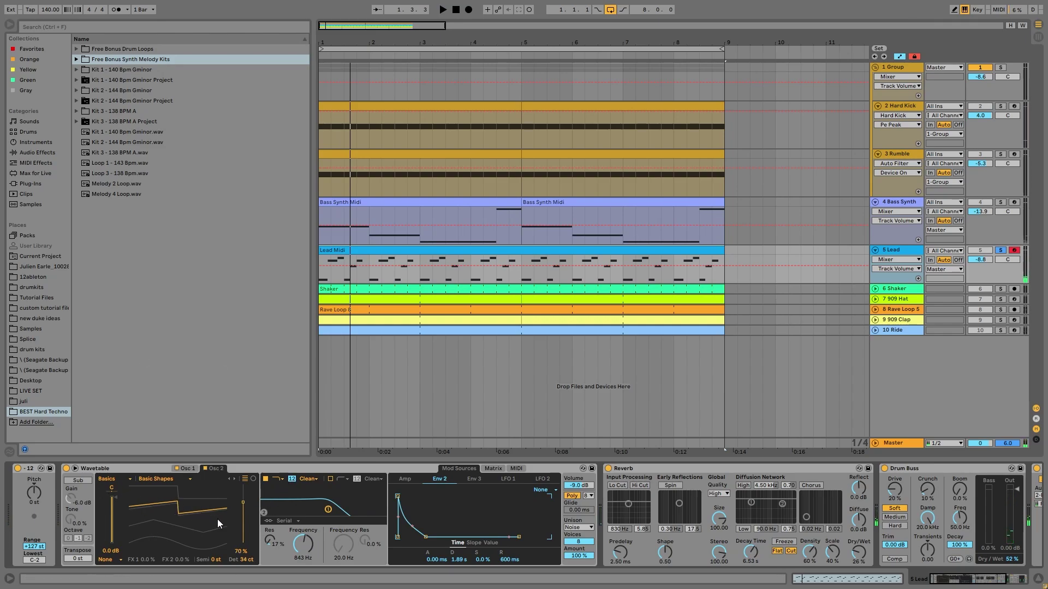
pyautogui.press('space')
pyautogui.press('space')
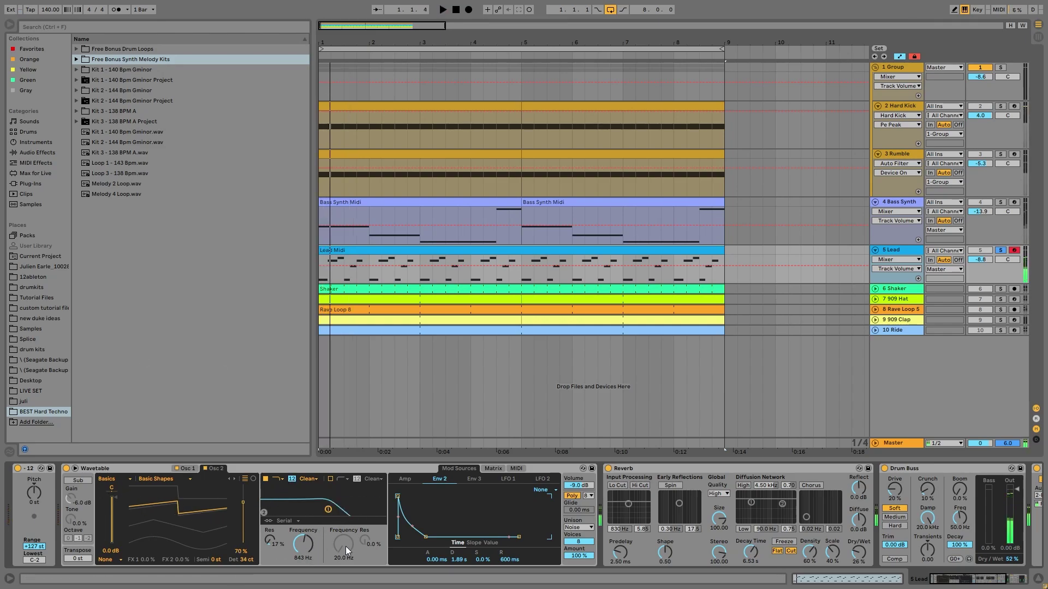
# Step: Try the Classic unison mode in the Lead's Wavetable and compare it by ear with Noise
pyautogui.hscroll(4, 551, 556)
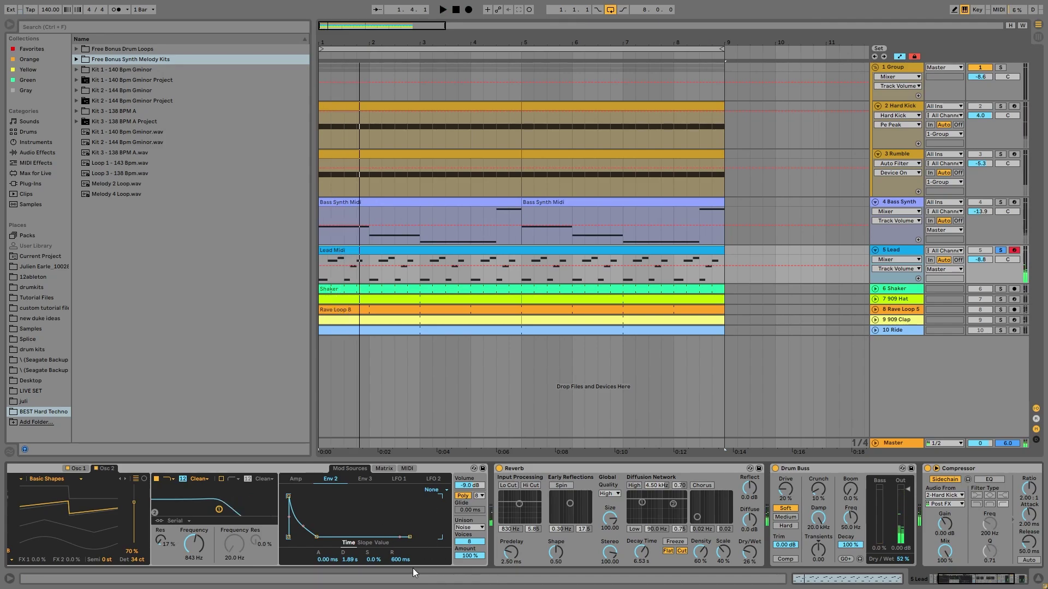
pyautogui.click(469, 527)
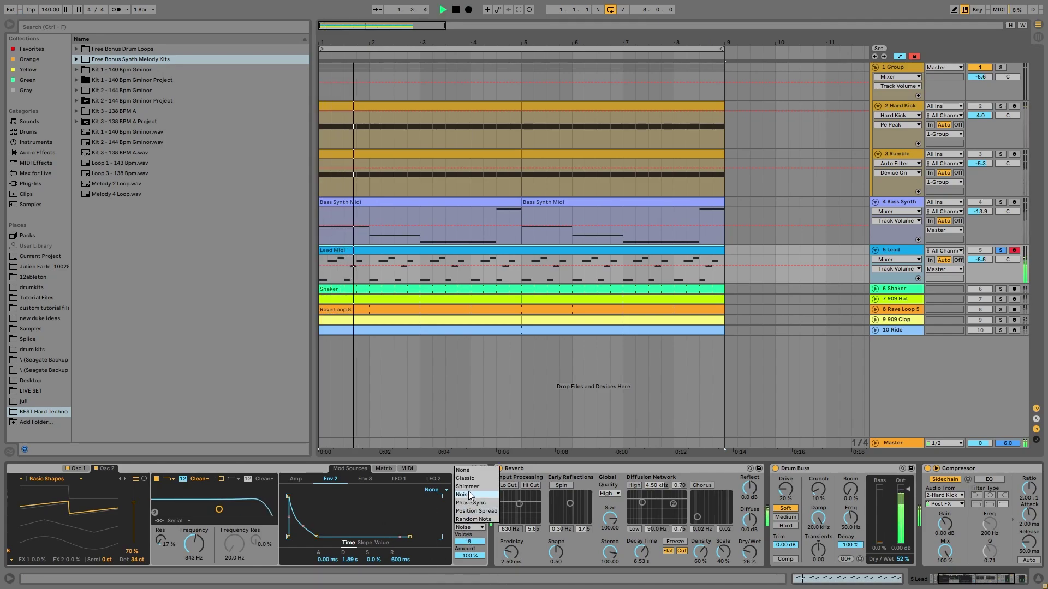
pyautogui.click(467, 482)
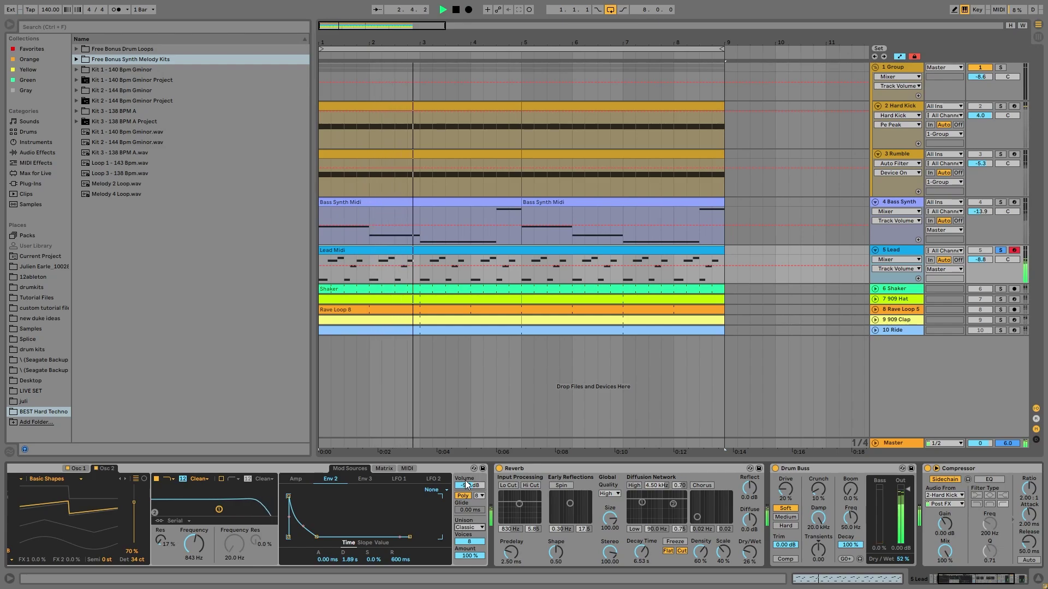
pyautogui.press('space')
pyautogui.press('space')
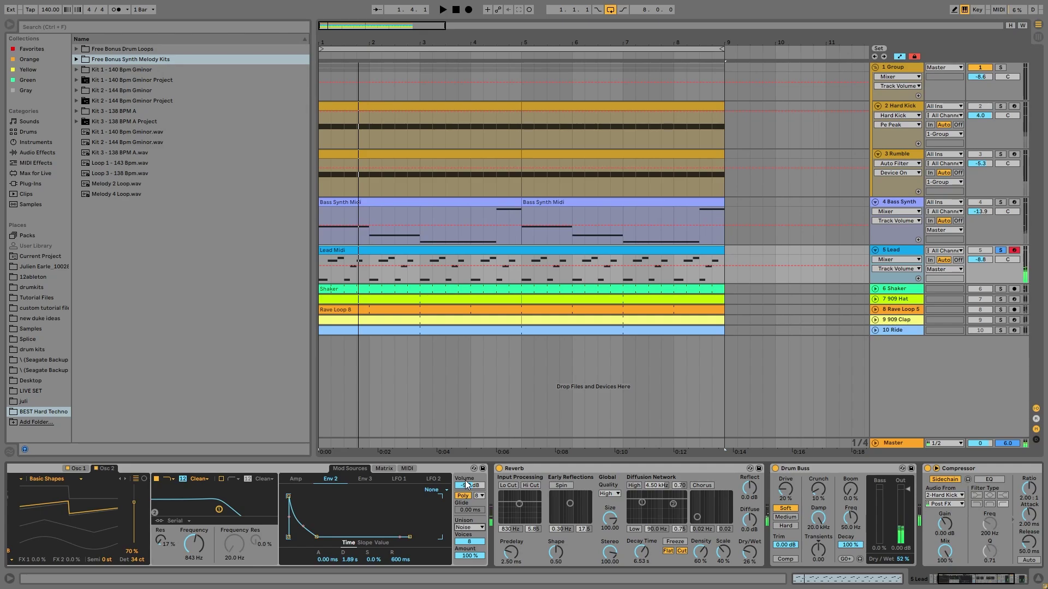
pyautogui.press('space')
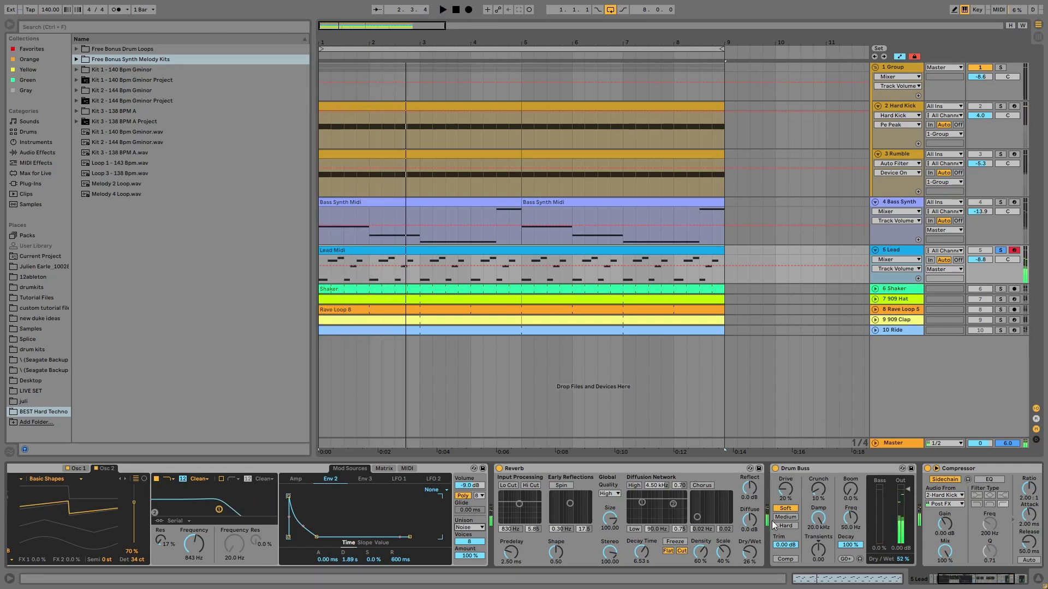
# Step: Unsolo the Lead and play the full mix while examining the Lead's Reverb, Drum Buss and sidechained Compressor
pyautogui.press('space')
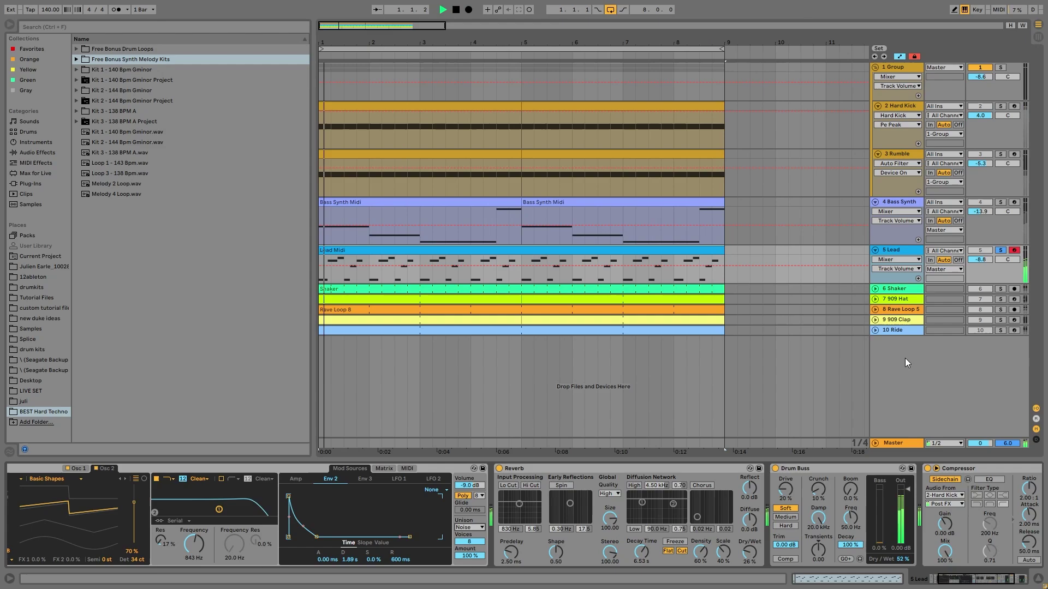
pyautogui.click(999, 252)
pyautogui.scroll(-2, 783, 543)
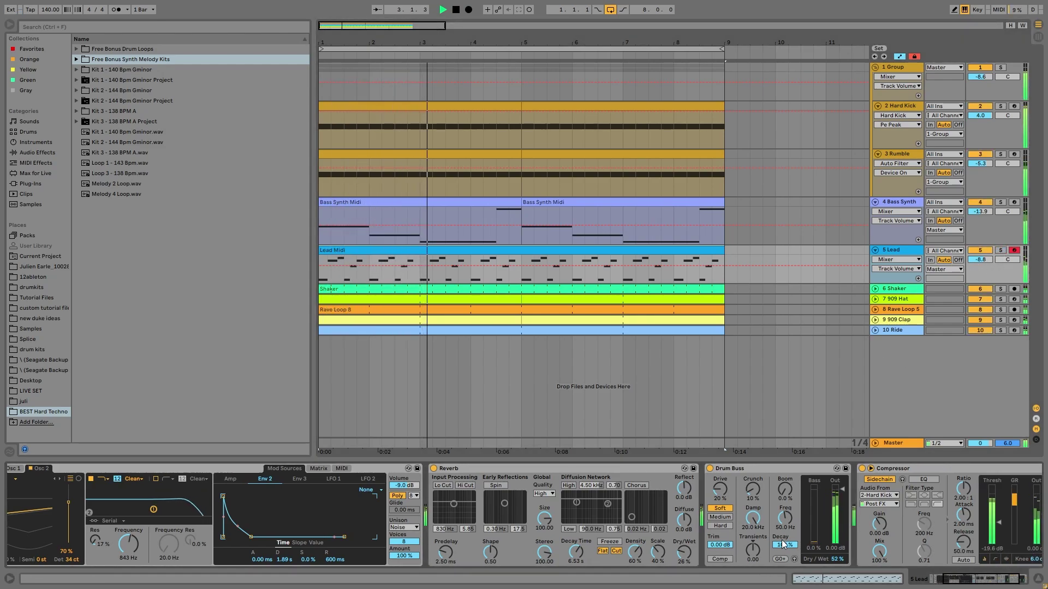
pyautogui.scroll(-3, 783, 542)
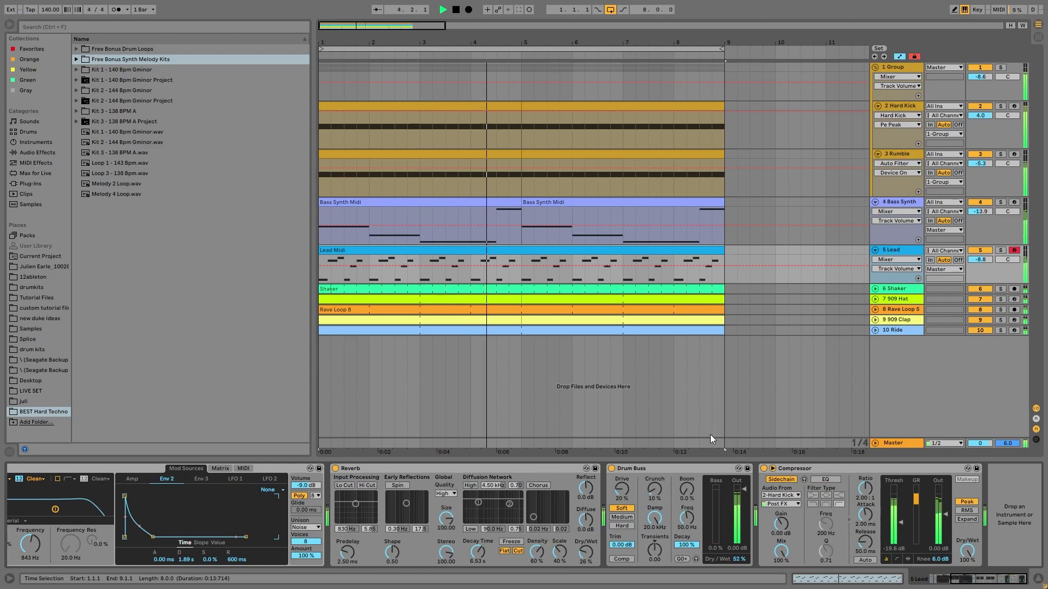
# Step: Mute the Bass Synth and Lead, and unfold all percussion tracks from Shaker to Ride
pyautogui.click(978, 252)
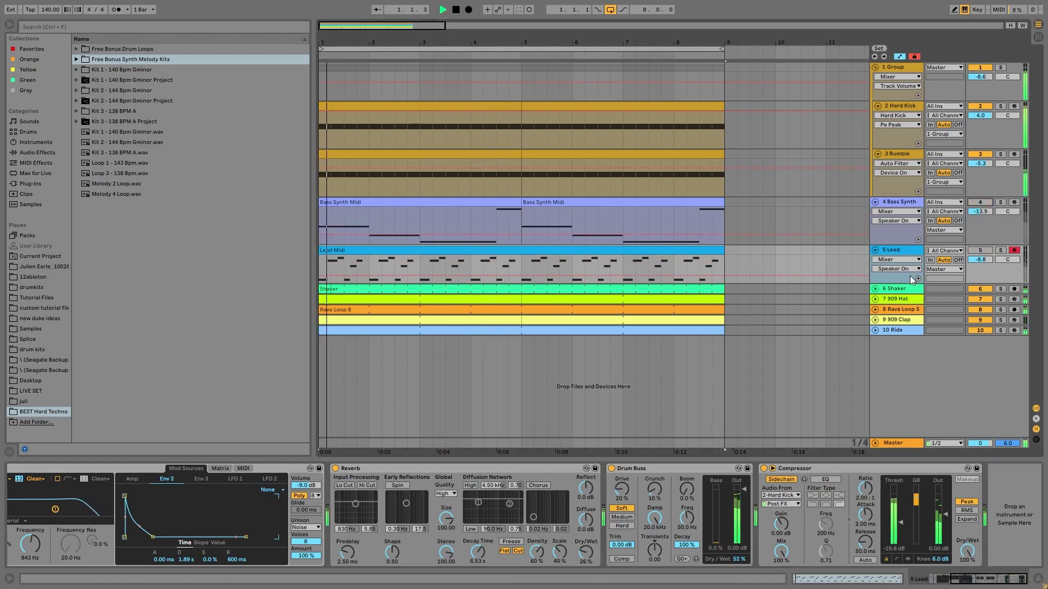
pyautogui.click(901, 288)
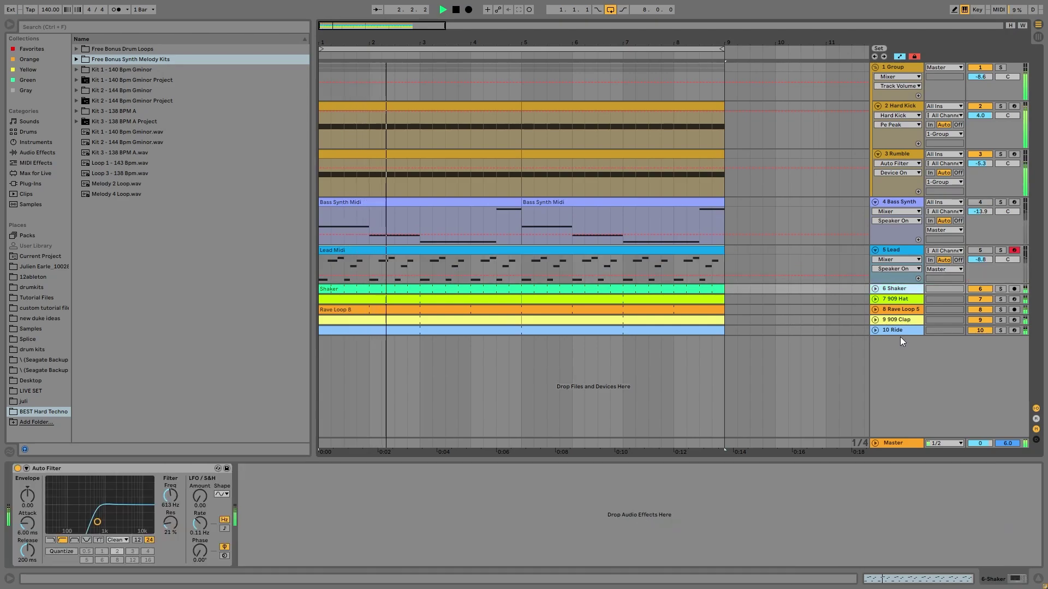
pyautogui.keyDown('shift'); pyautogui.click(892, 330); pyautogui.keyUp('shift')
pyautogui.hotkey('alt', 'u')
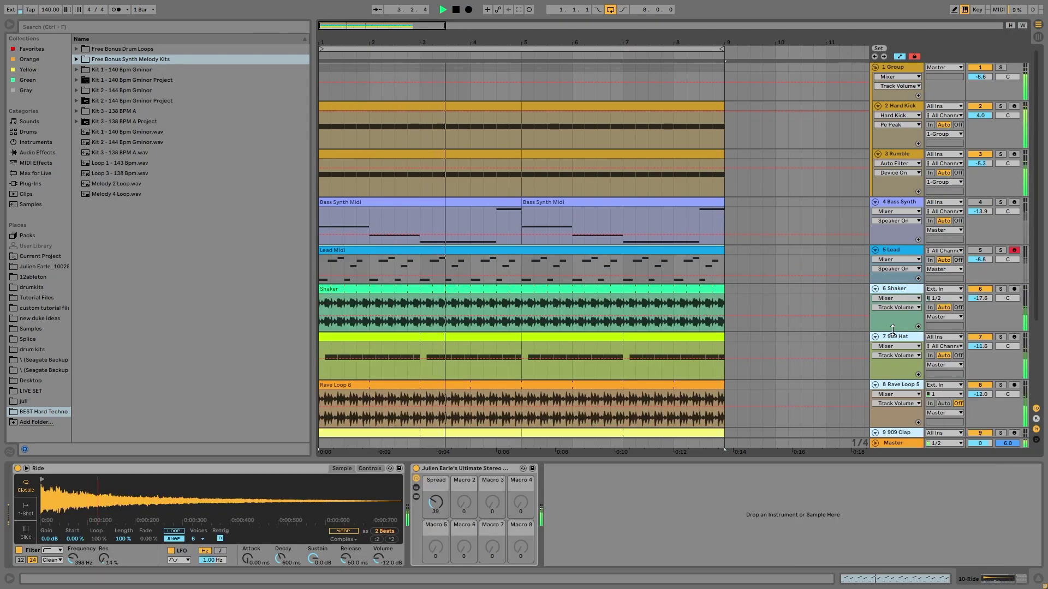
pyautogui.scroll(-3, 932, 276)
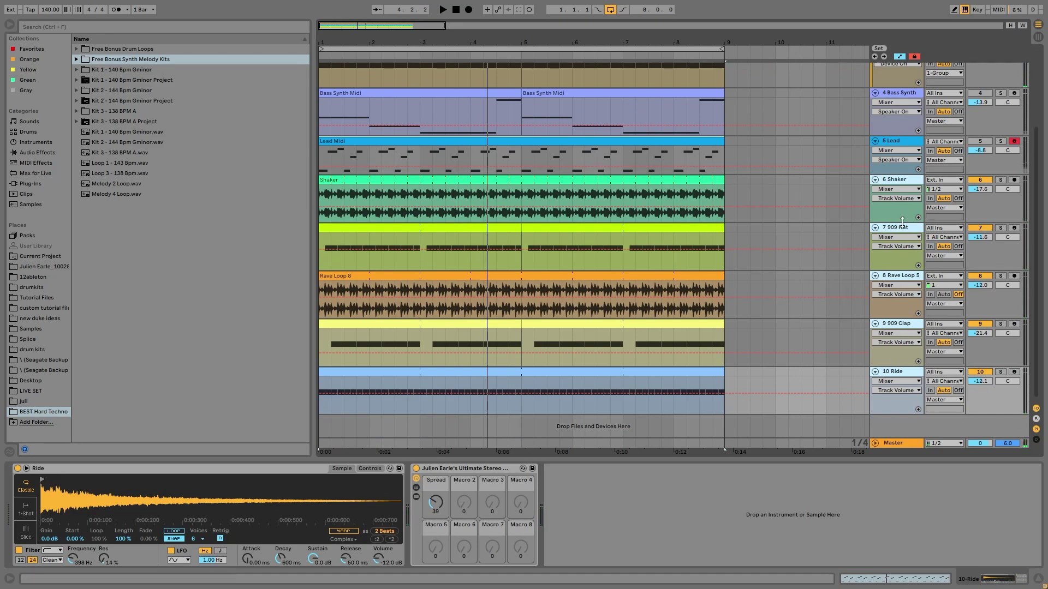
# Step: Mute the Shaker, Rave Loop and Ride, and play the 909 Hat with its sampler and Drum Buss shown
pyautogui.click(895, 231)
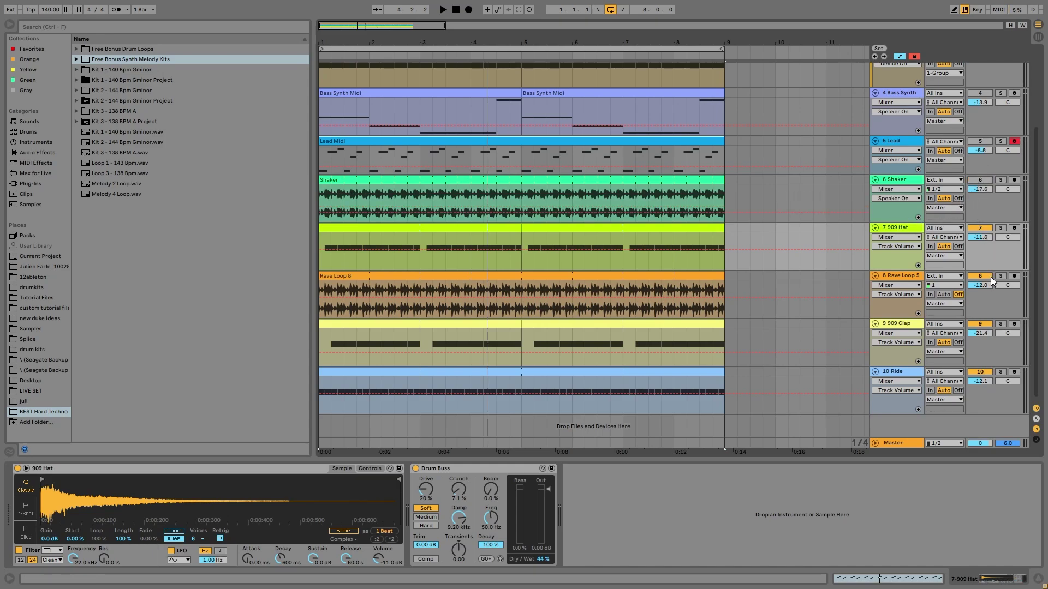
pyautogui.press('space')
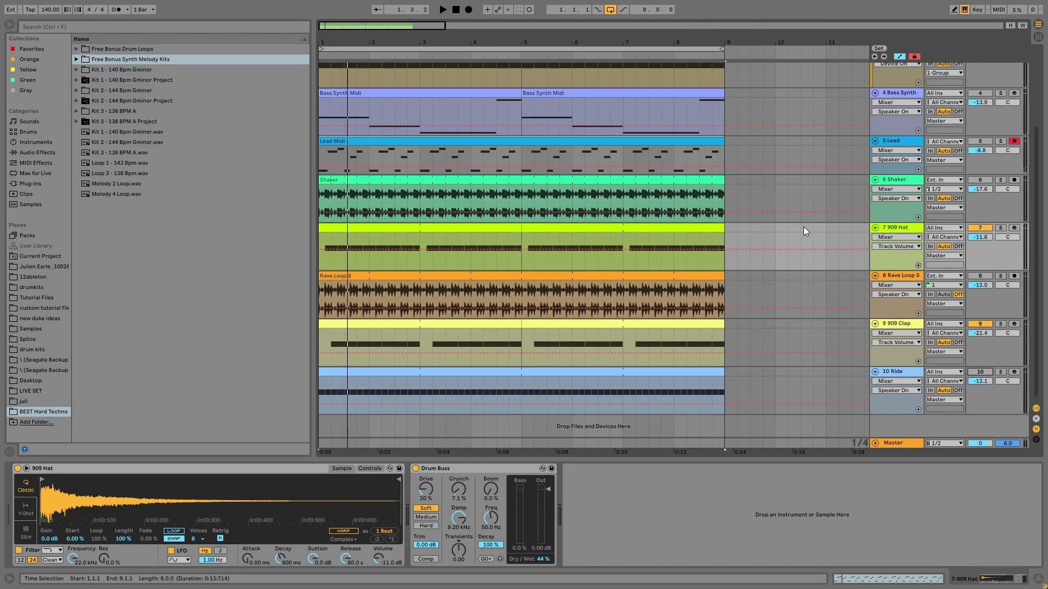
pyautogui.scroll(5, 813, 227)
pyautogui.scroll(-5, 819, 227)
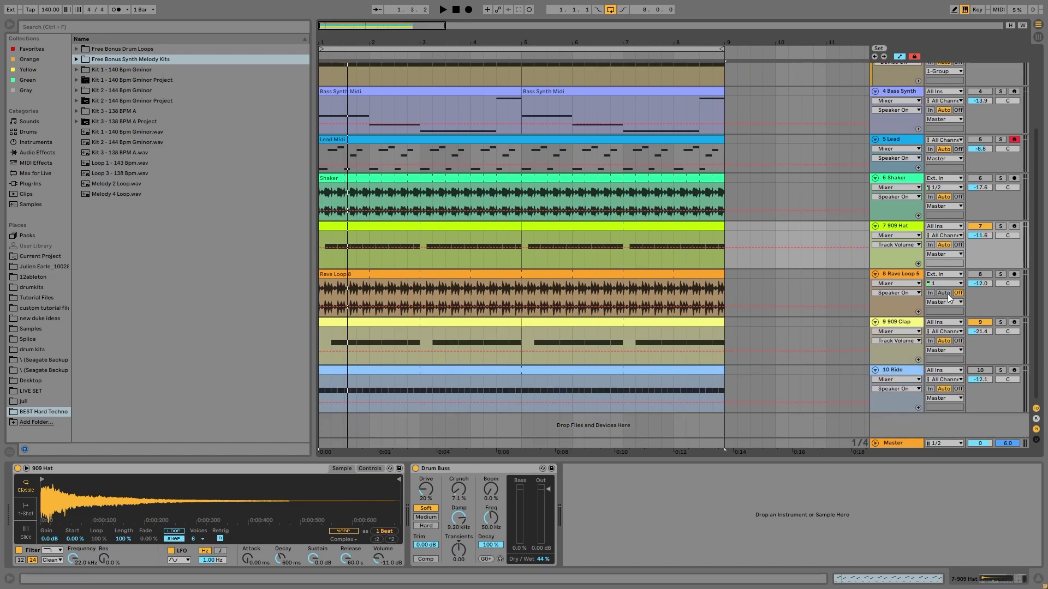
pyautogui.click(905, 221)
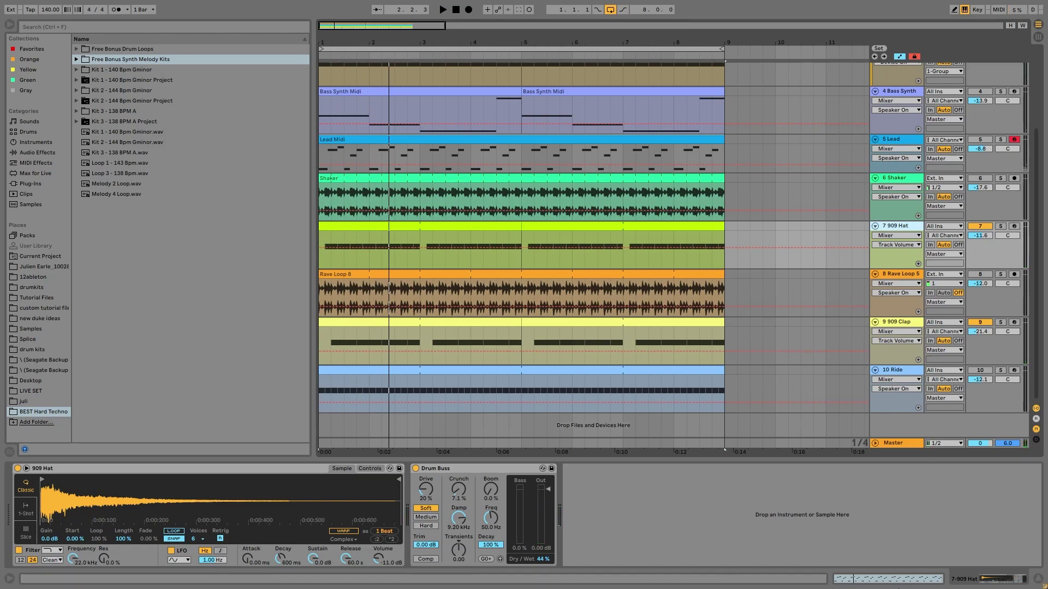
# Step: Replay the beat while examining the 909 Clap's sampler, Overdrive, Reverb and Auto Filter devices
pyautogui.click(901, 326)
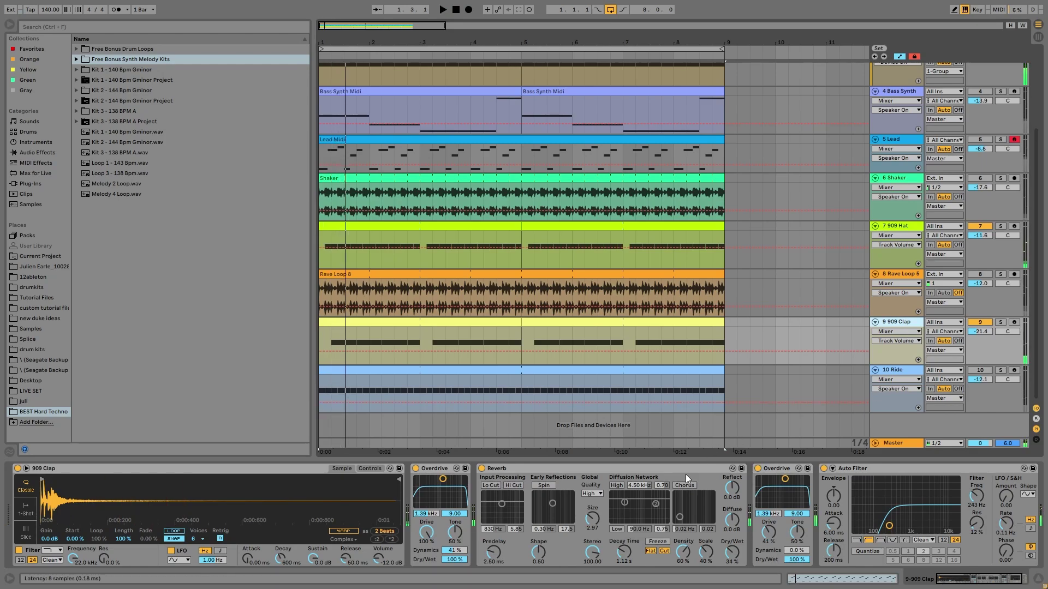
pyautogui.press('space')
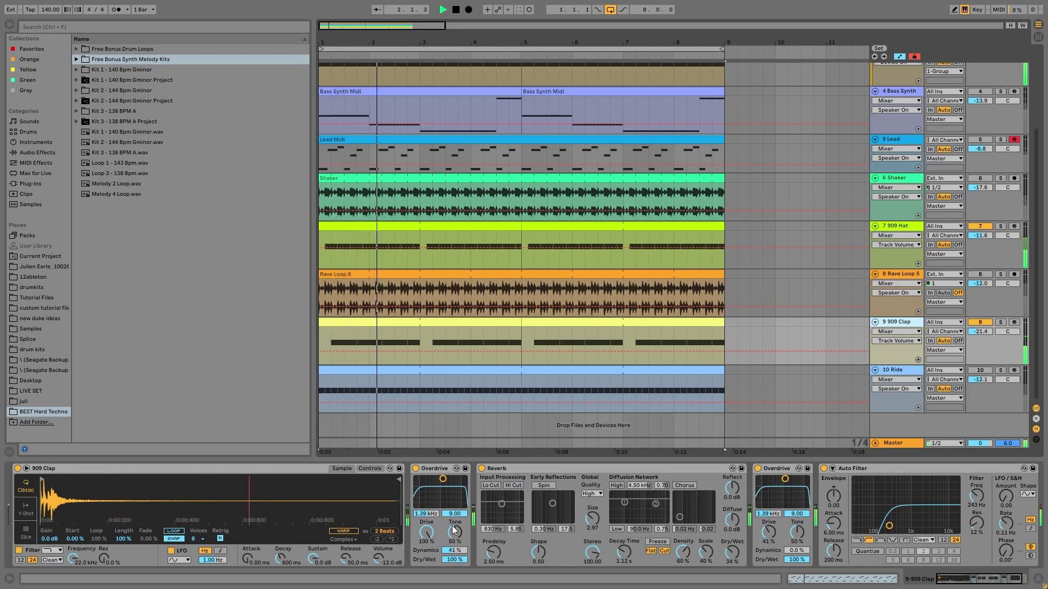
pyautogui.press('space')
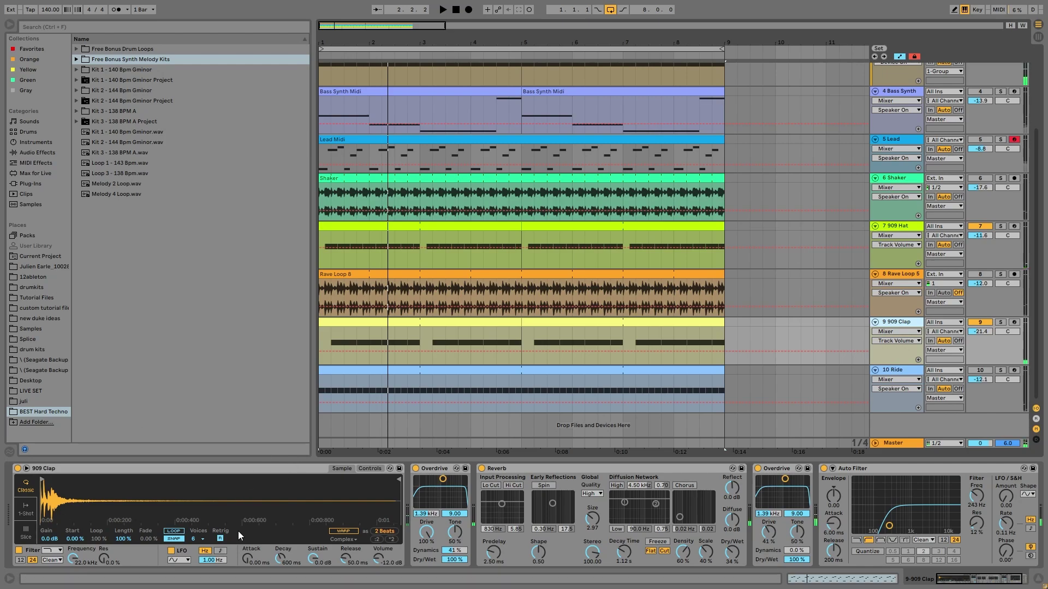
pyautogui.hscroll(2, 452, 517)
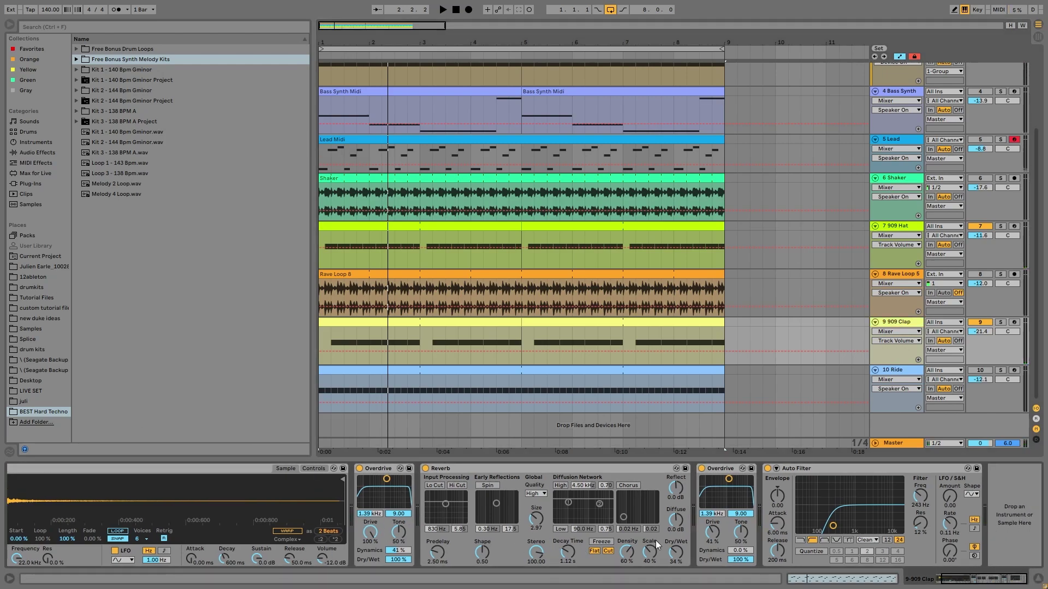
pyautogui.press('space')
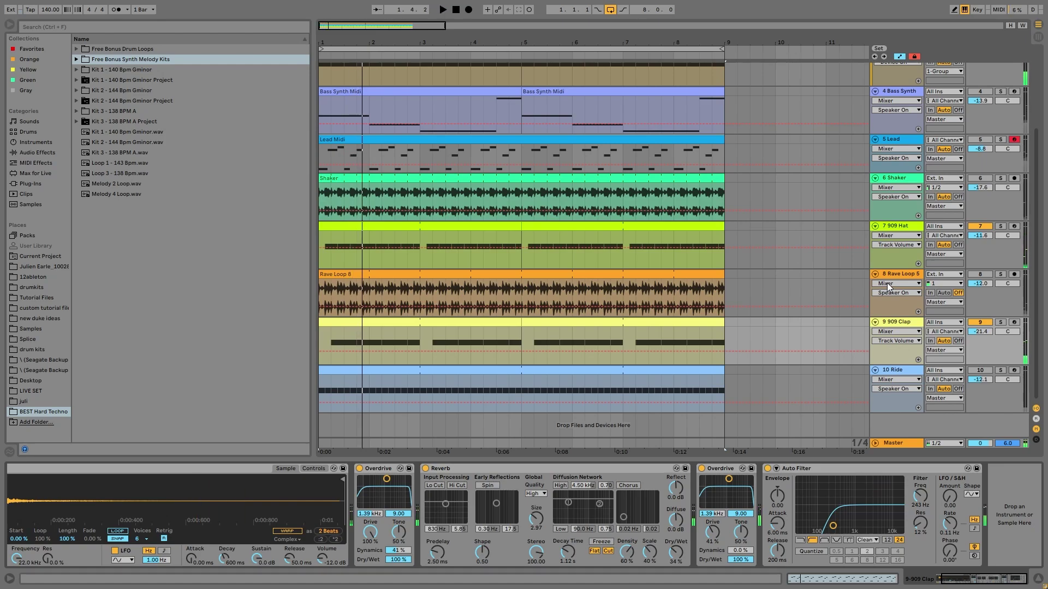
pyautogui.press('space')
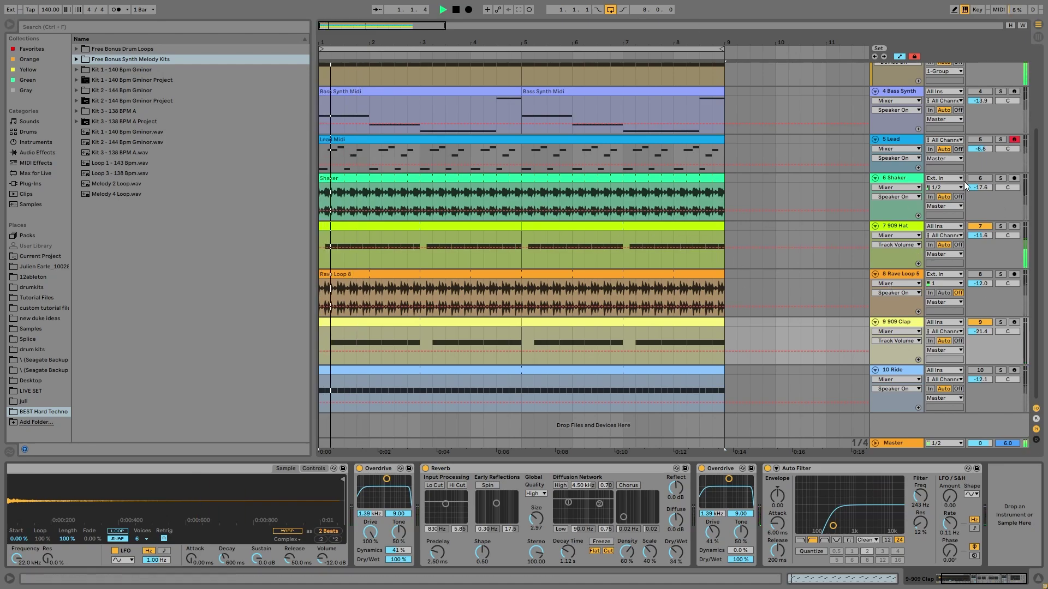
# Step: Unmute the Rave Loop track and play it with the kick, hat and clap, showing its device area
pyautogui.press('space')
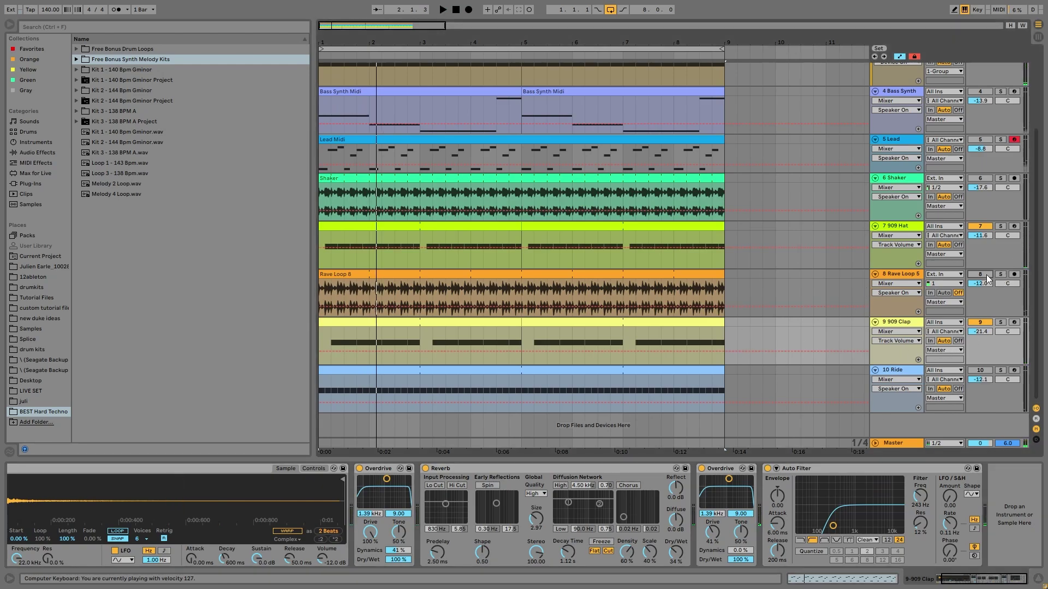
pyautogui.press('space')
pyautogui.click(895, 274)
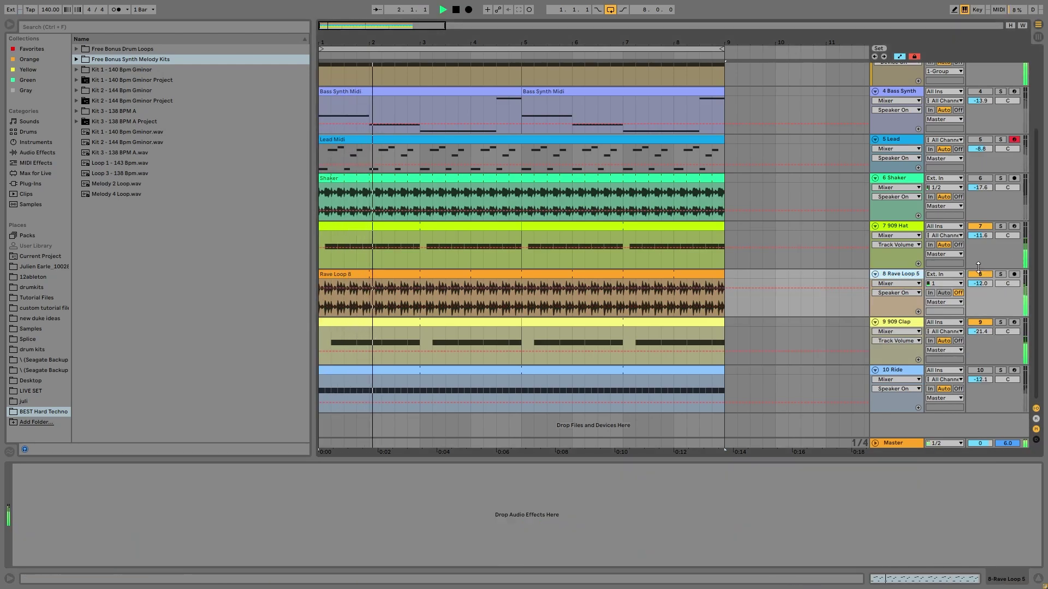
pyautogui.click(1000, 274)
pyautogui.click(1000, 275)
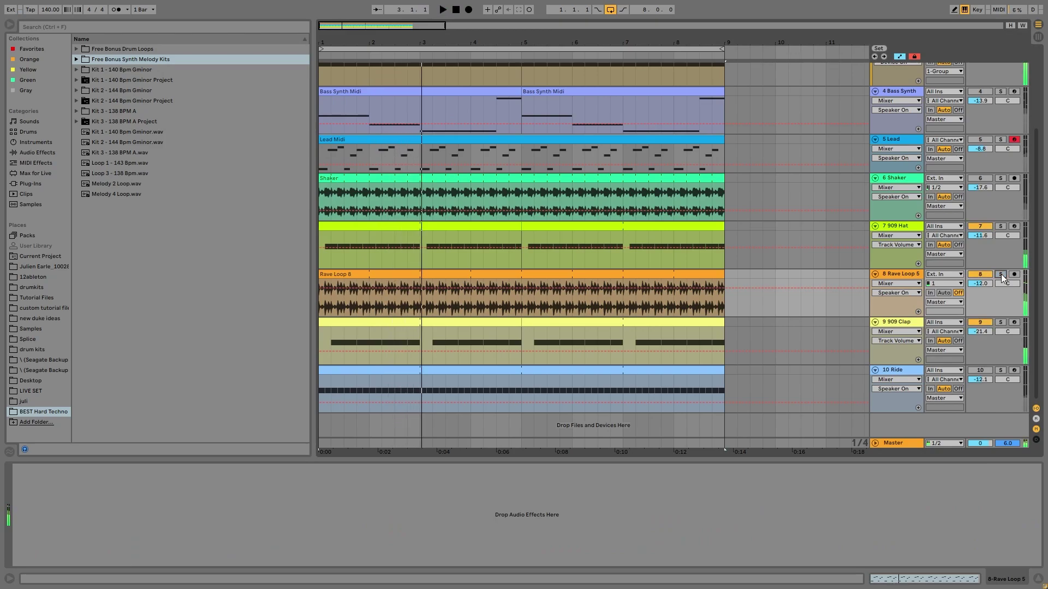
# Step: Replay the groove from the start and unmute the Shaker track to hear it in the mix
pyautogui.press('space')
pyautogui.press('space')
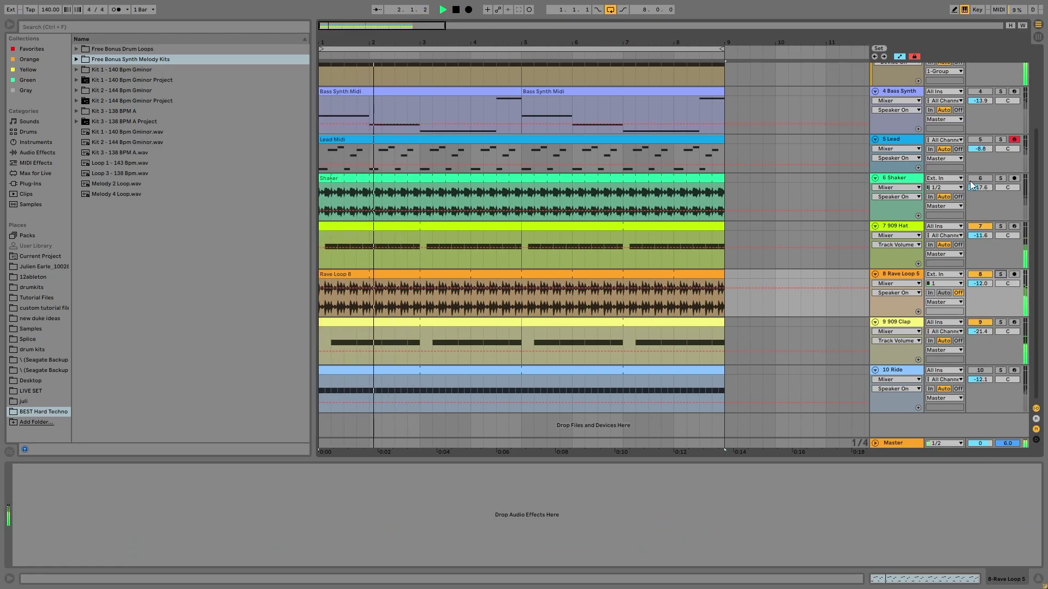
pyautogui.click(1001, 178)
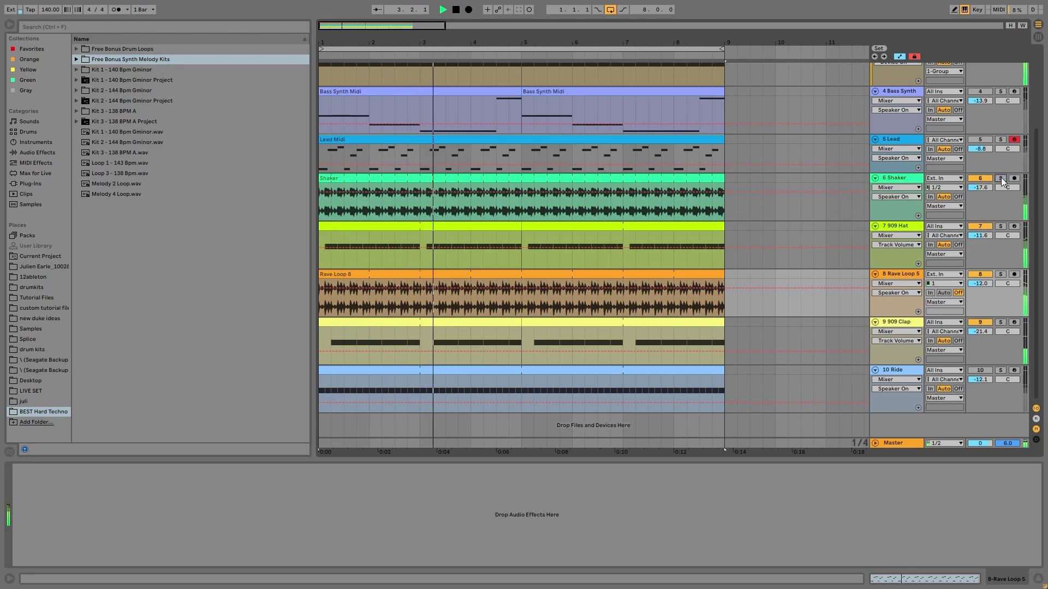
pyautogui.click(1001, 179)
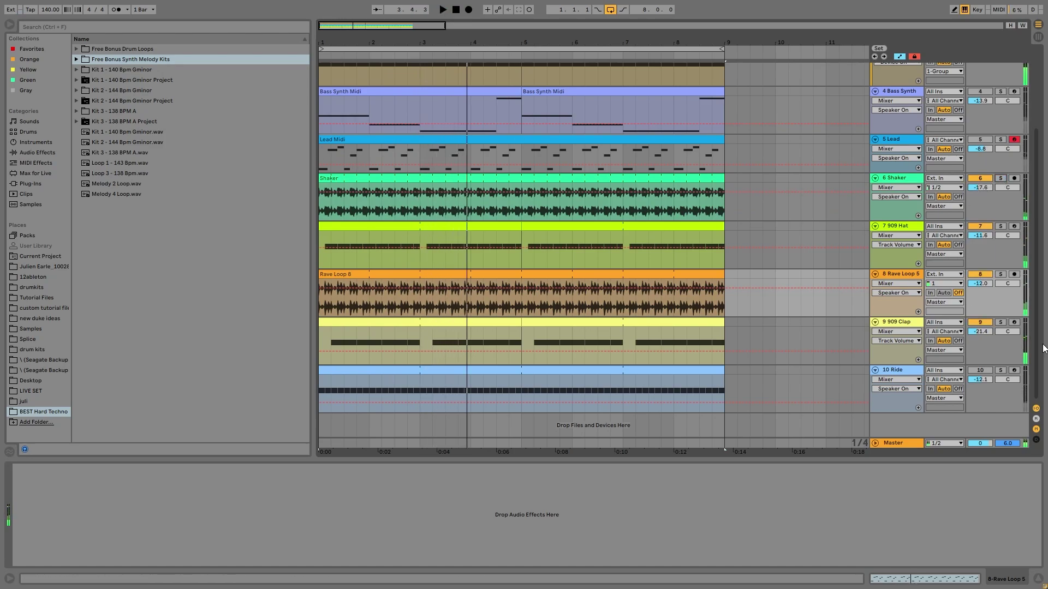
# Step: Unmute the Ride track and play it in the mix with its sampler and stereo Spread rack shown
pyautogui.press('space')
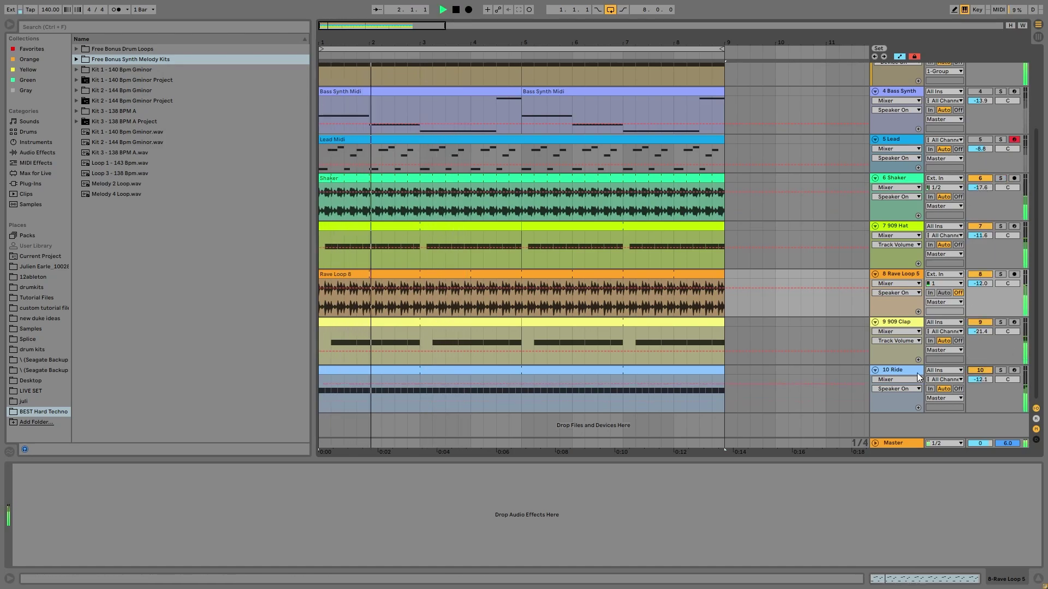
pyautogui.click(896, 370)
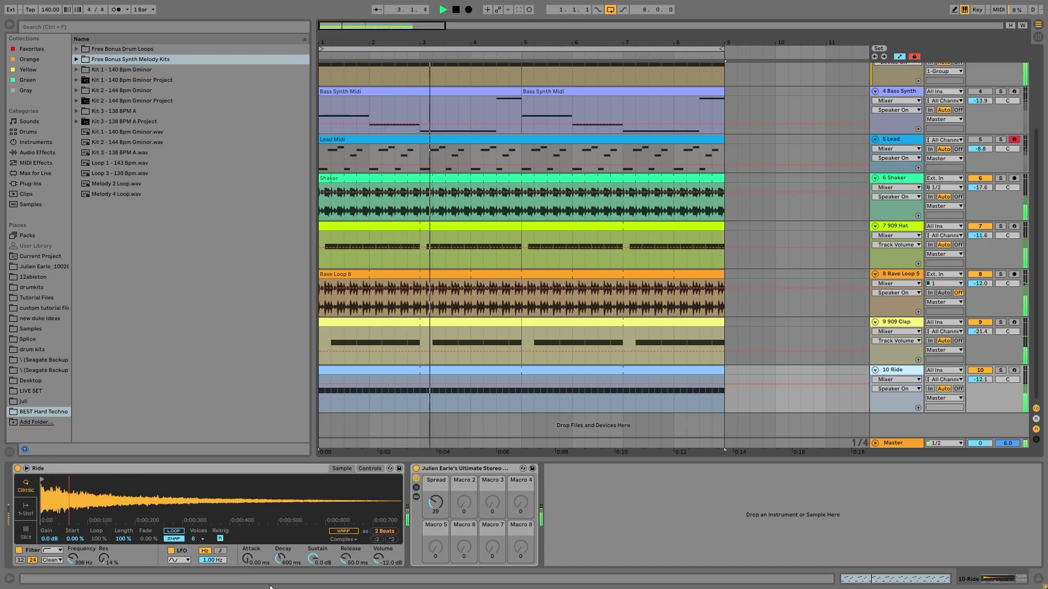
pyautogui.press('space')
pyautogui.press('space')
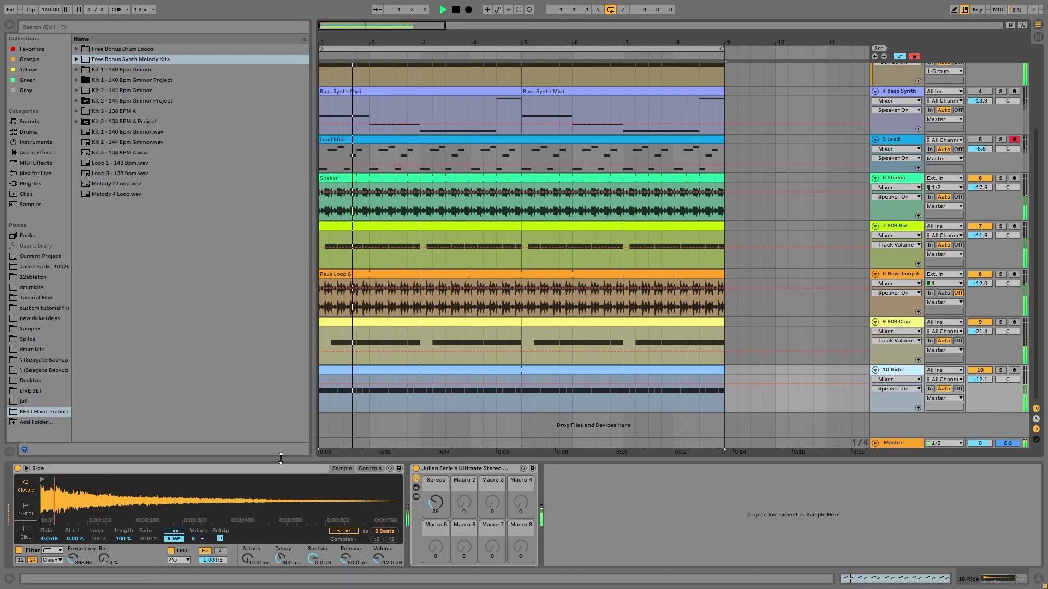
pyautogui.press('space')
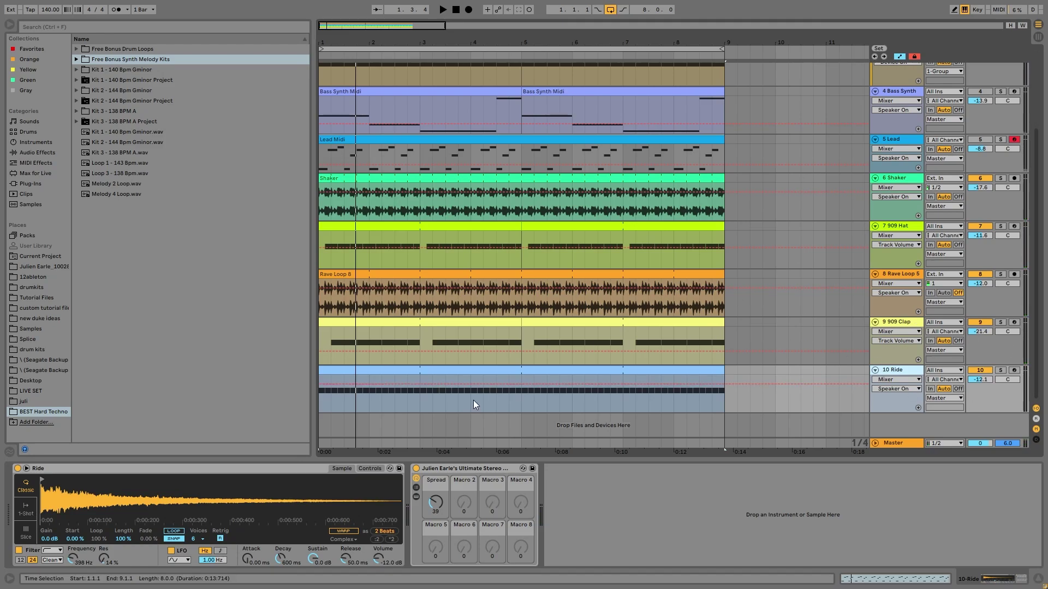
# Step: Solo the Rave Loop and Shaker tracks together and play them
pyautogui.scroll(3, 712, 289)
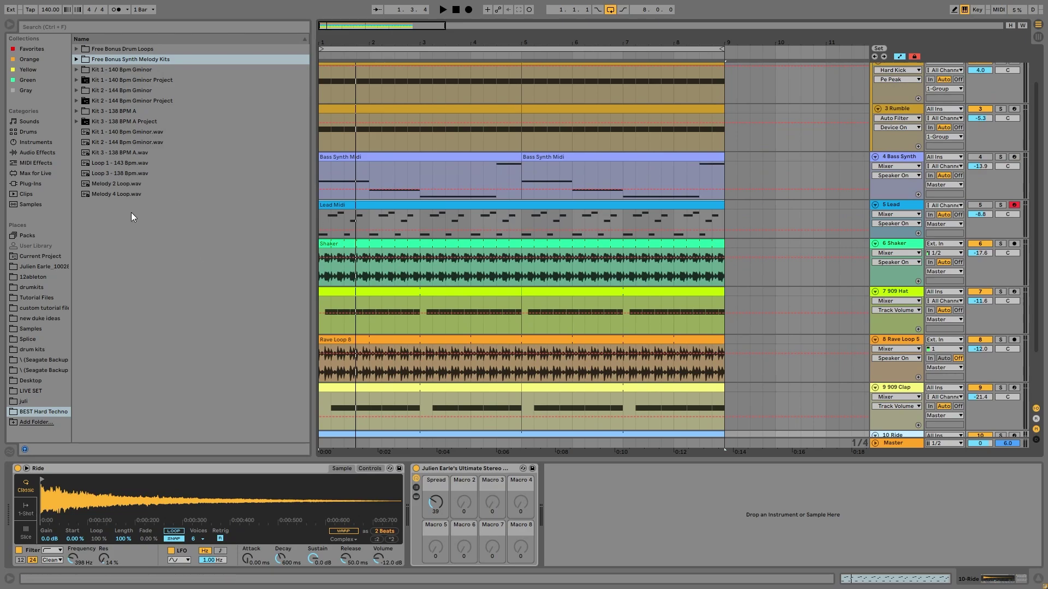
pyautogui.click(999, 339)
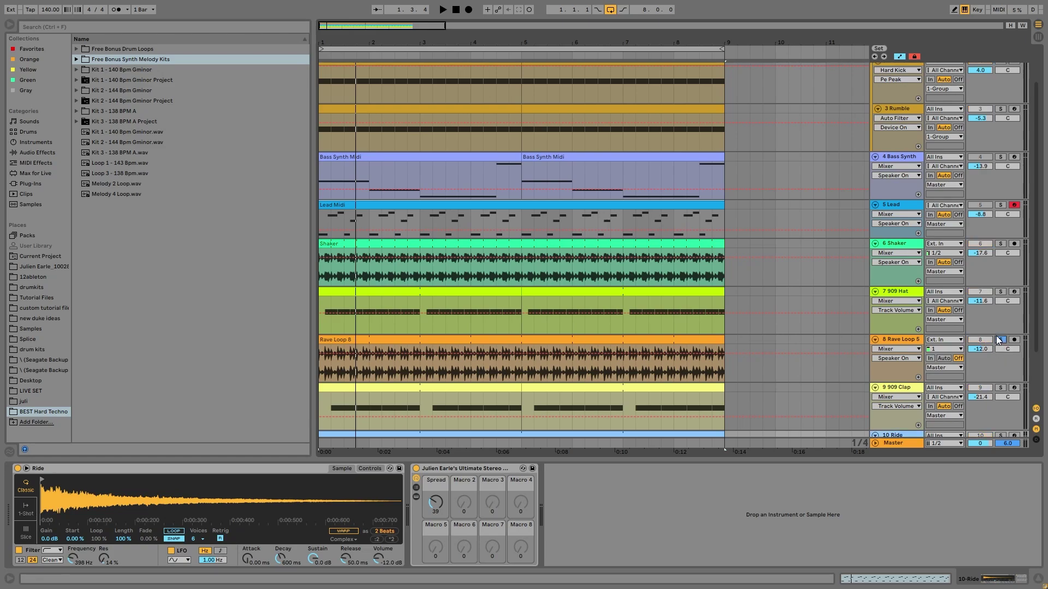
pyautogui.click(1000, 244)
pyautogui.press('space')
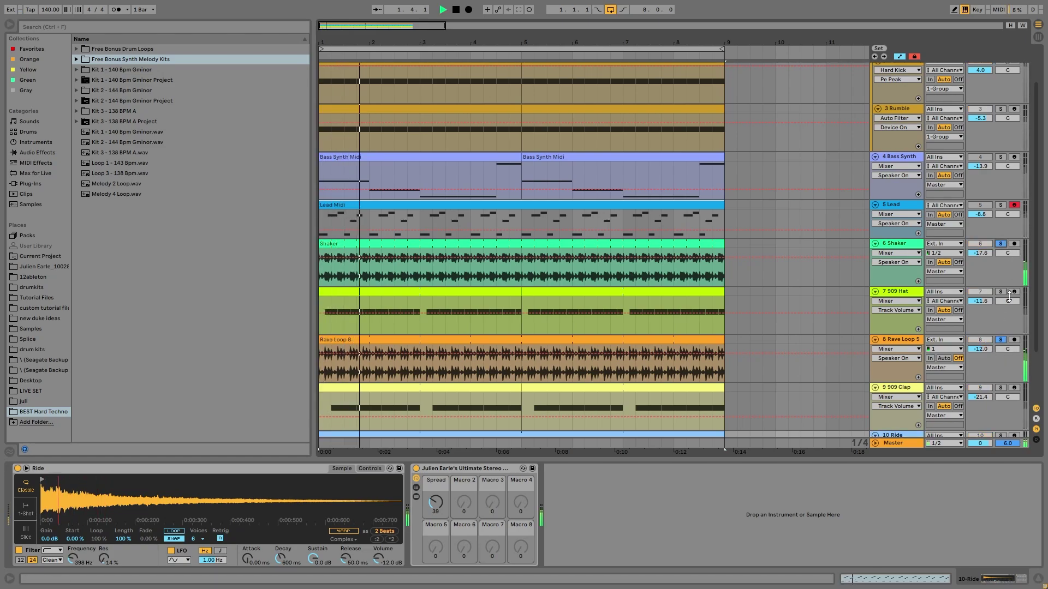
pyautogui.press('space')
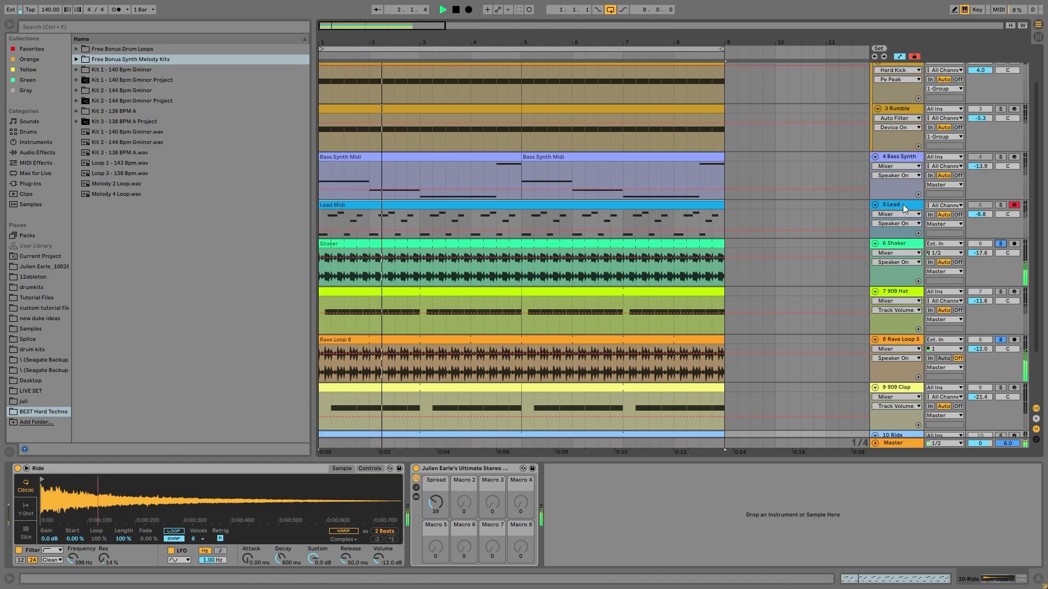
pyautogui.scroll(2, 900, 209)
pyautogui.press('space')
pyautogui.scroll(-5, 733, 319)
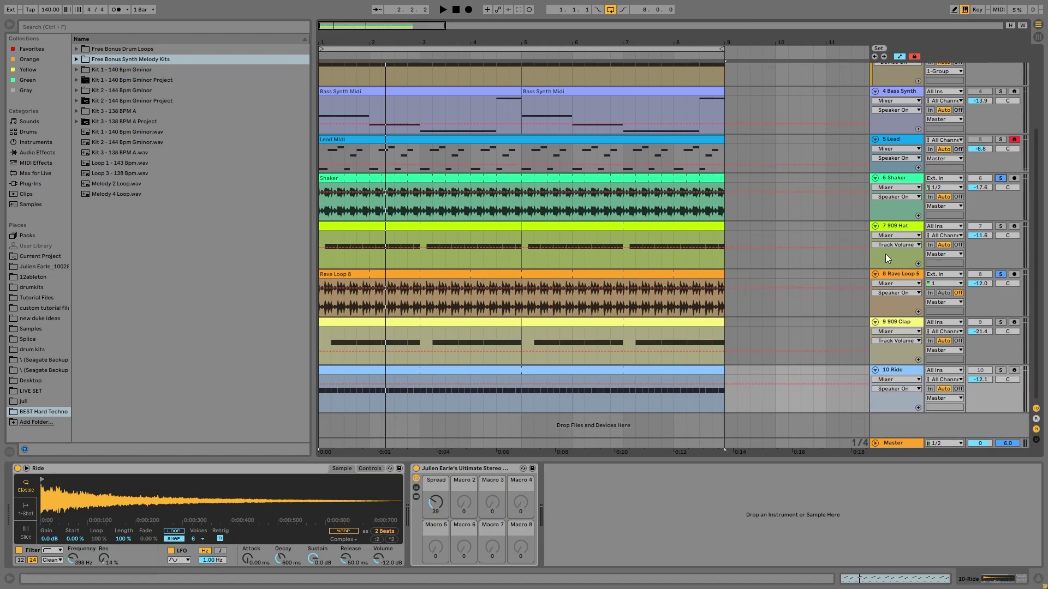
# Step: Clear the Shaker and Rave Loop solos and unmute the Bass Synth and Lead tracks
pyautogui.click(1001, 179)
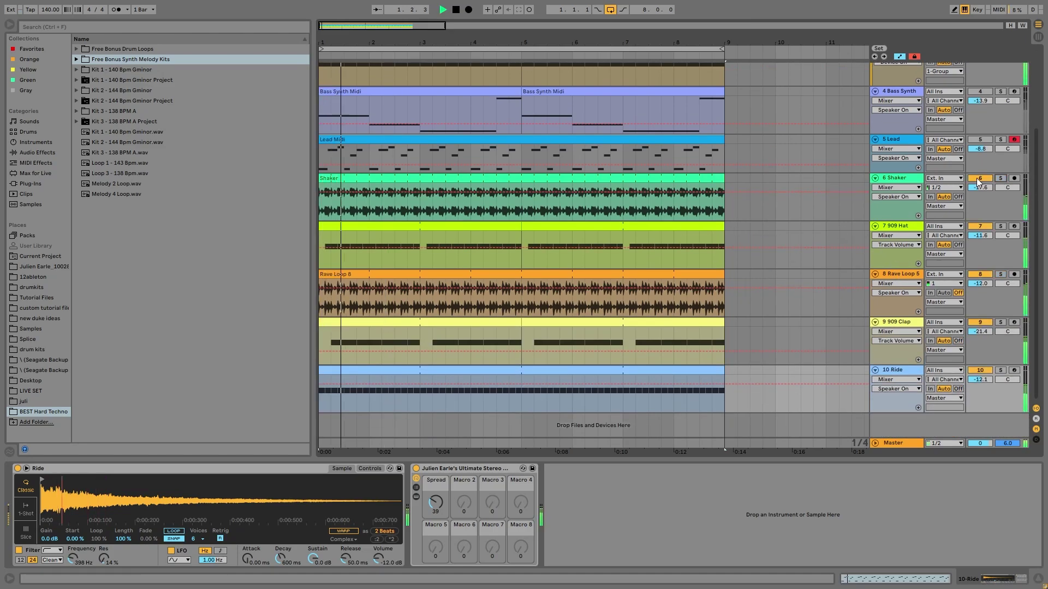
pyautogui.scroll(5, 959, 164)
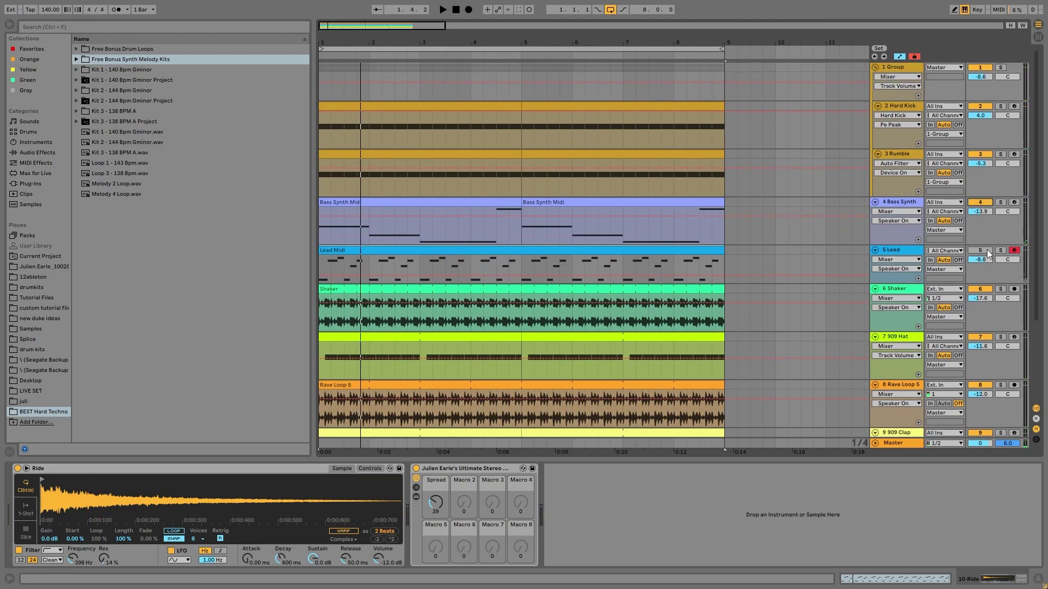
pyautogui.scroll(-2, 989, 254)
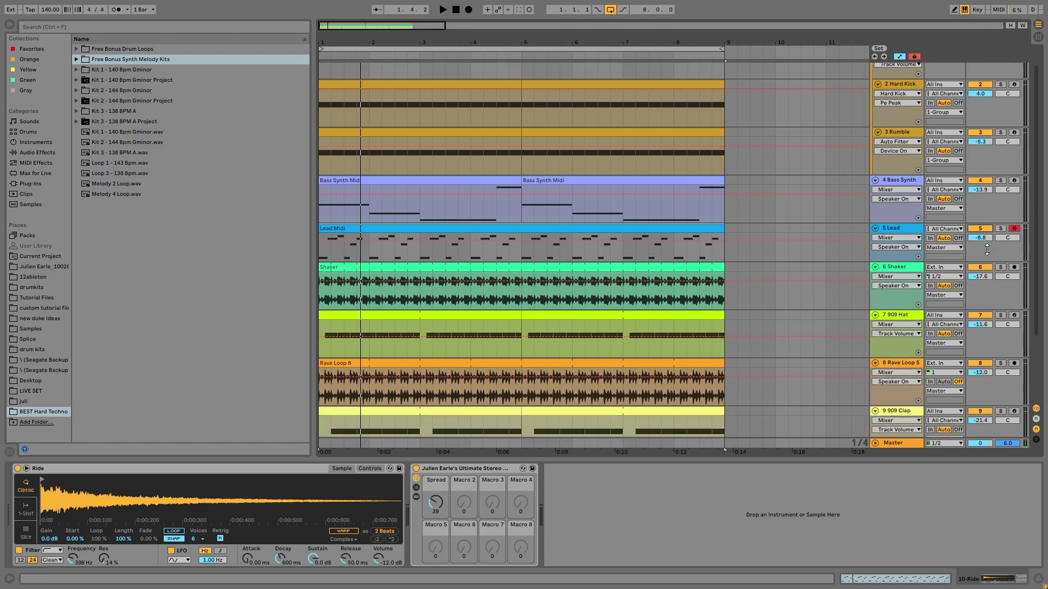
pyautogui.scroll(-2, 883, 341)
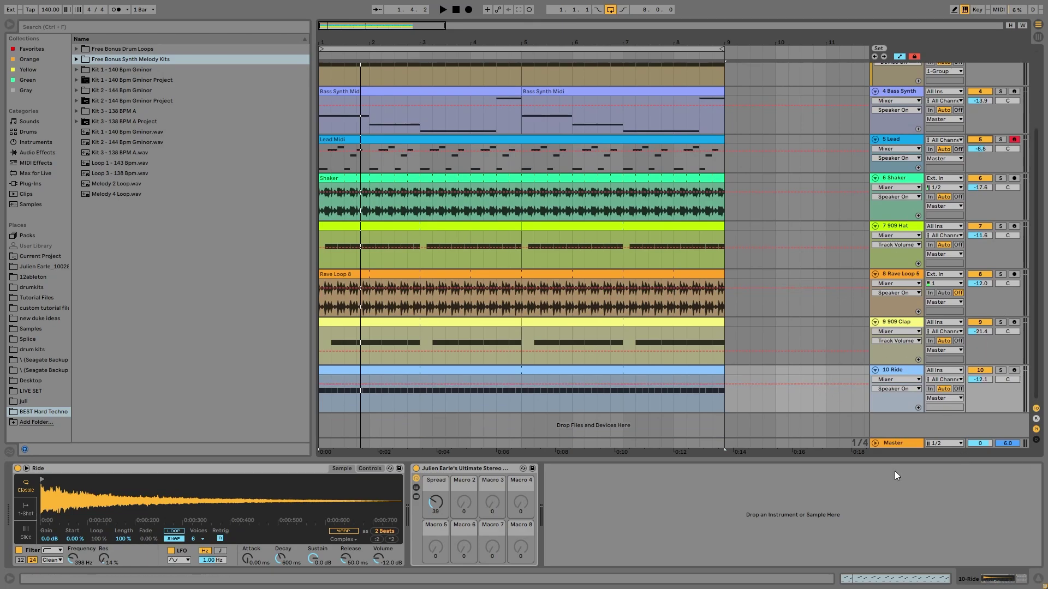
# Step: Play the complete Kit 1 loop from the start with every track unmuted
pyautogui.press('space')
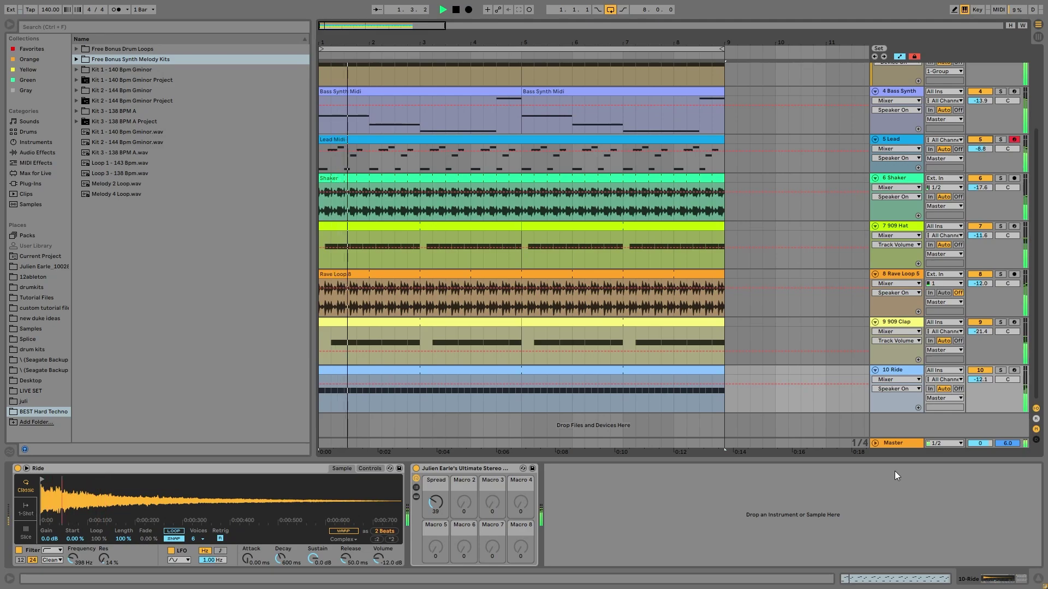
pyautogui.click(900, 372)
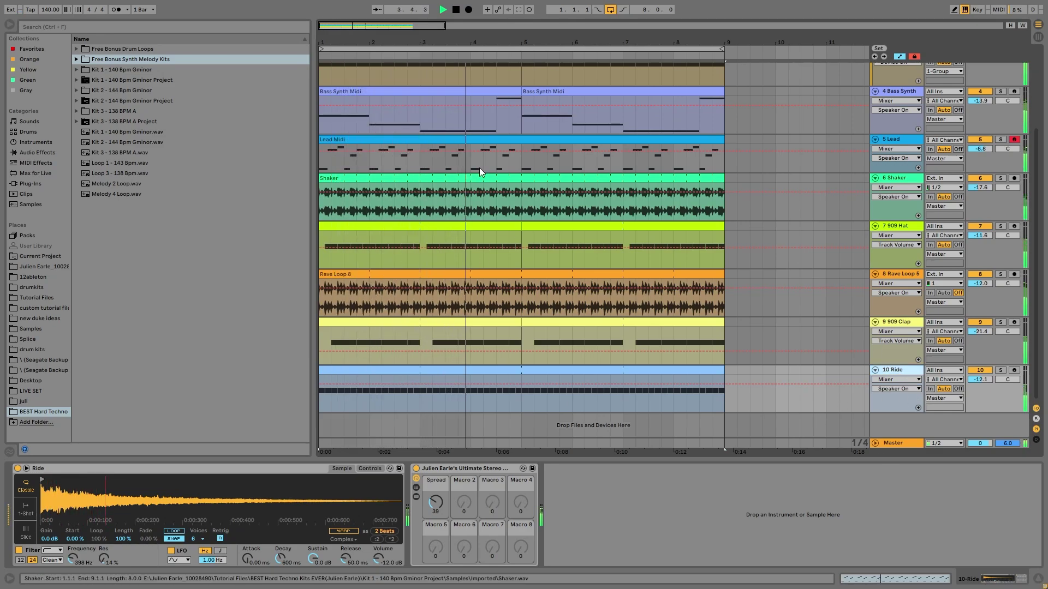
pyautogui.press('space')
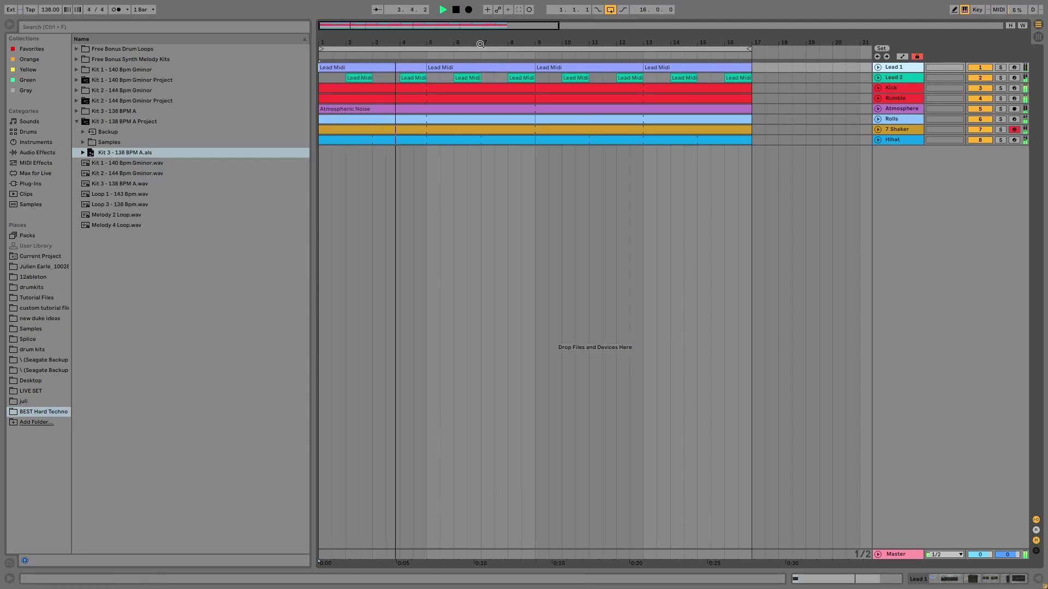
# Step: Return the Kit 3 - 138 BPM A project to its start and play the Kick and Rumble tracks soloed
pyautogui.click(452, 11)
pyautogui.click(453, 12)
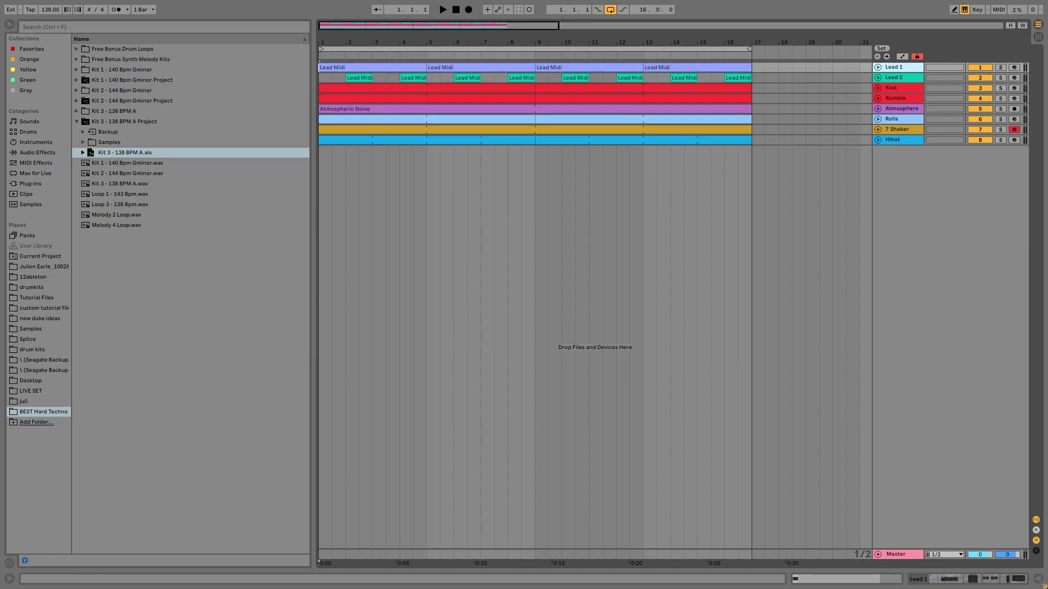
pyautogui.click(1001, 89)
pyautogui.click(1001, 100)
pyautogui.press('space')
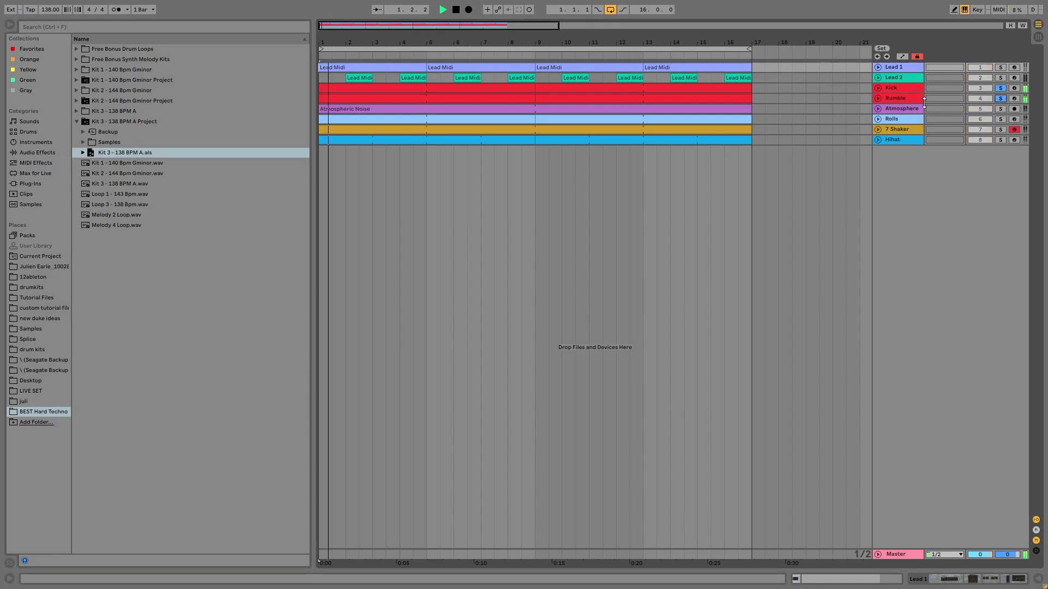
# Step: Unsolo the Rumble and play the Kick alone with its Hard Techno Kick 10 sampler shown
pyautogui.click(893, 89)
pyautogui.press('space')
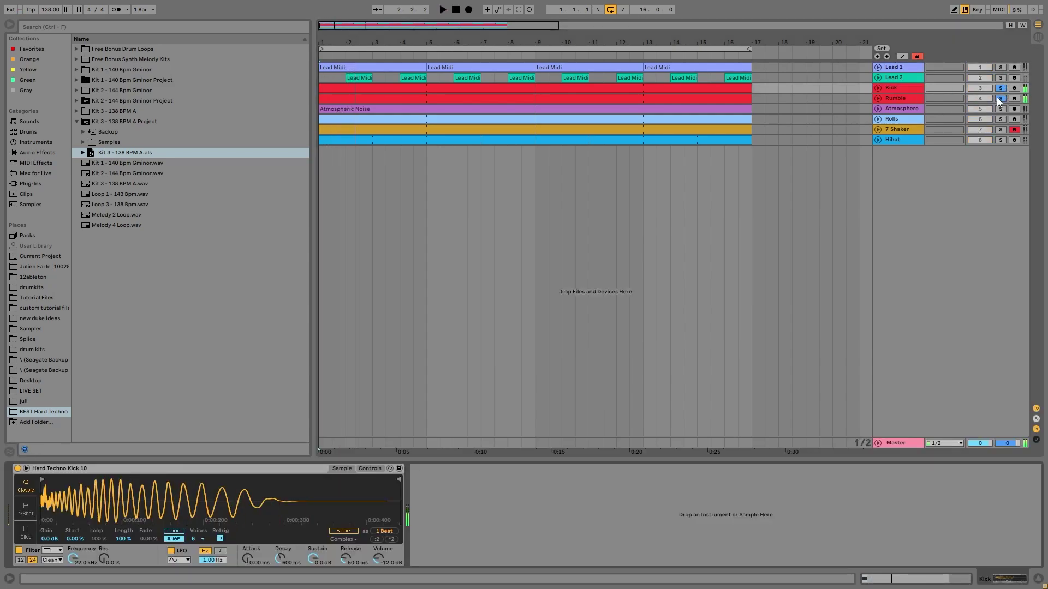
pyautogui.click(1001, 98)
pyautogui.press('space')
pyautogui.press('space')
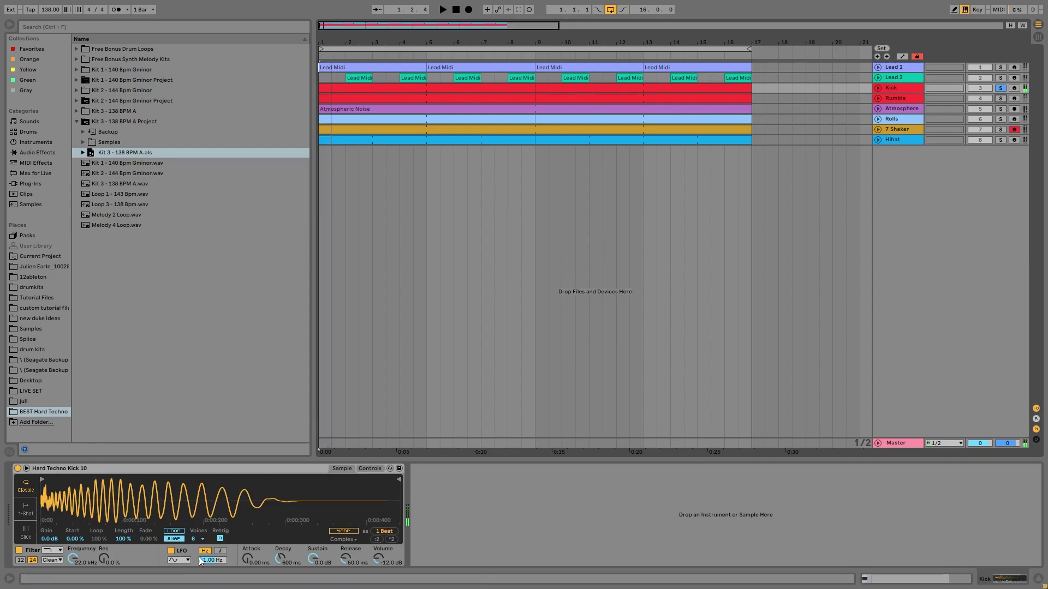
pyautogui.press('space')
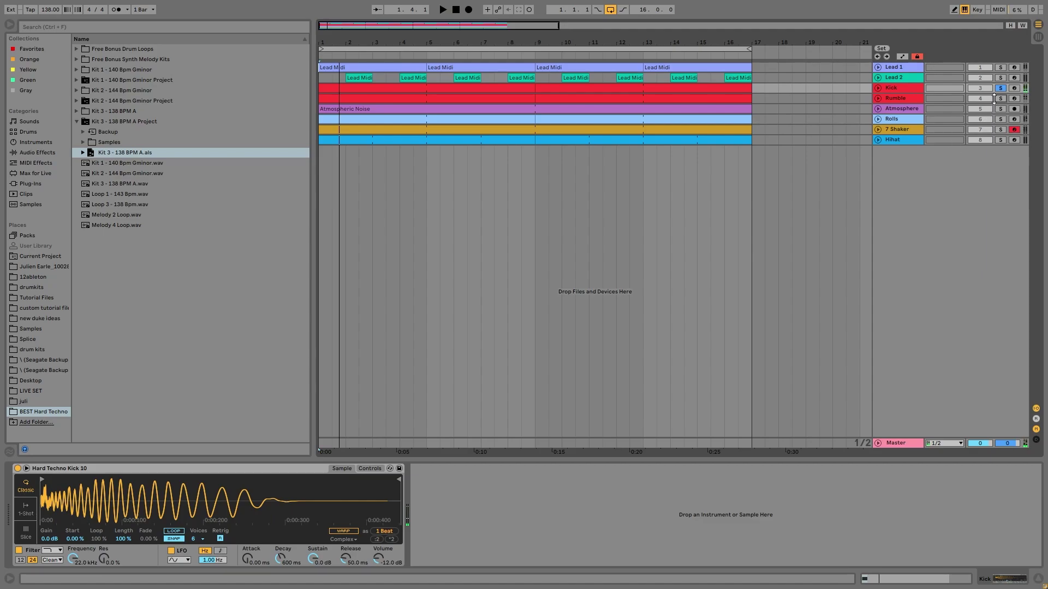
# Step: Solo only the Rumble track, unfold it in the arrangement and show its device chain
pyautogui.click(911, 98)
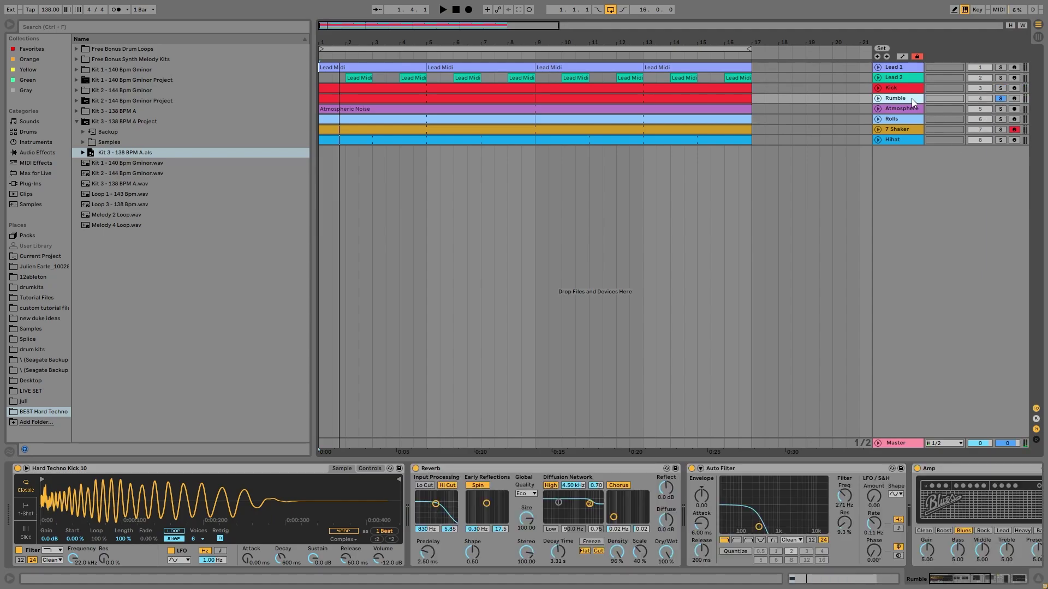
pyautogui.click(876, 98)
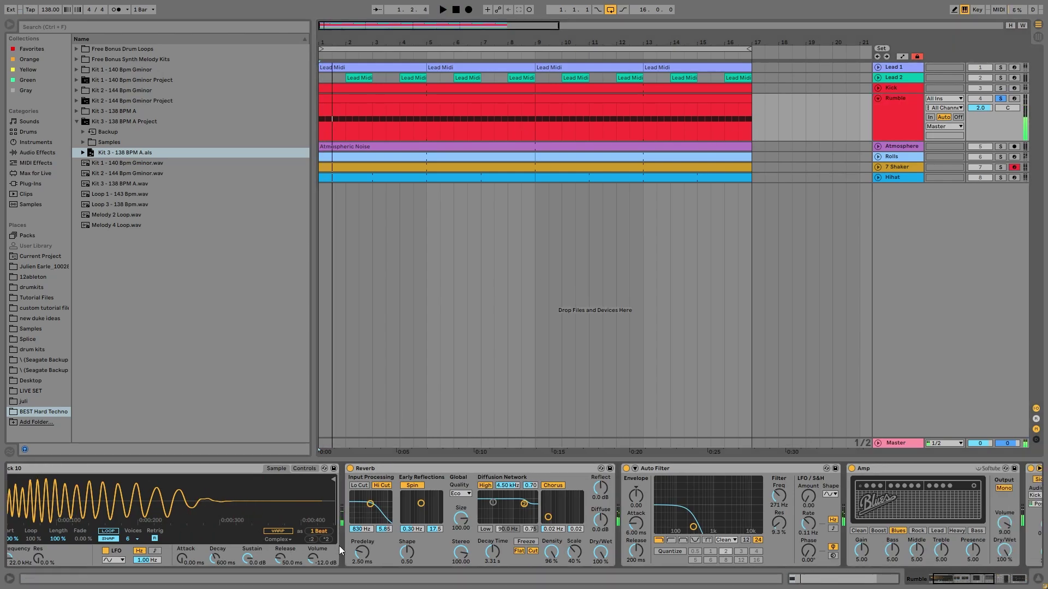
pyautogui.hscroll(3, 339, 545)
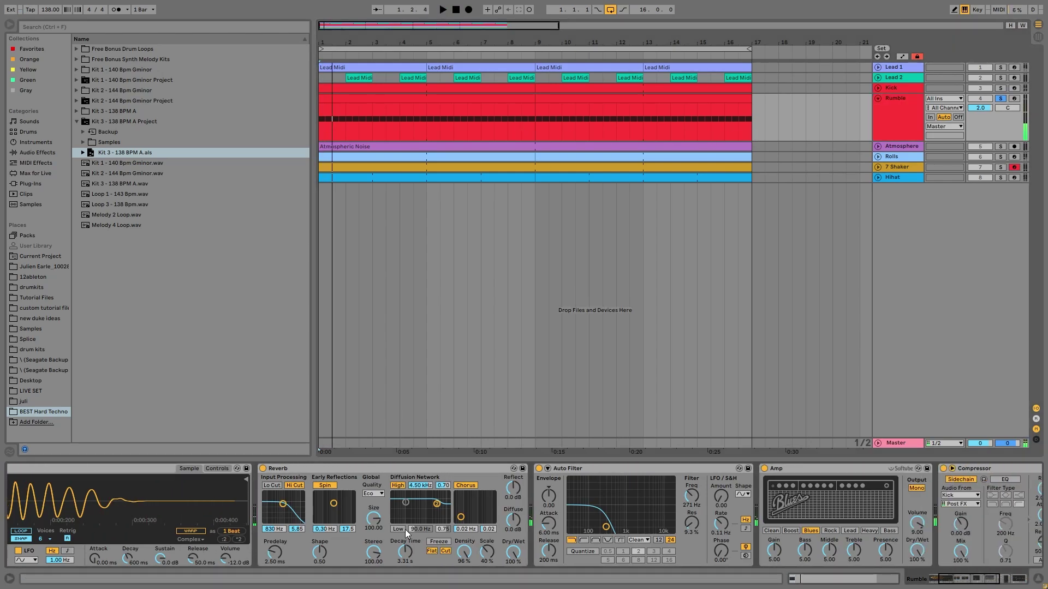
# Step: Bypass the Rumble's Auto Filter and Amp and play the kick sample with just the Reverb ahead of the Compressor
pyautogui.click(538, 468)
pyautogui.click(764, 468)
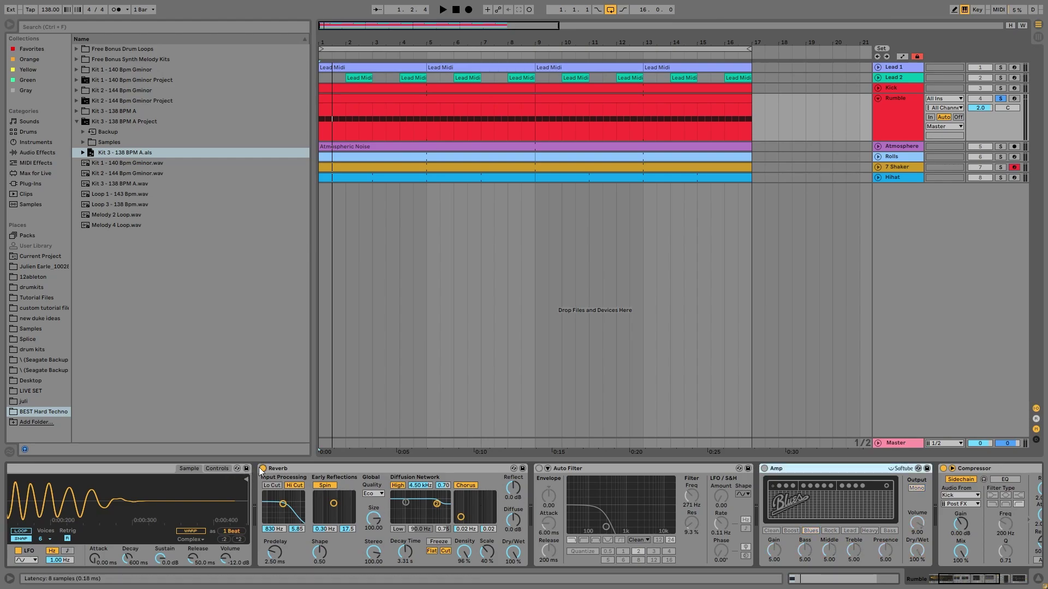
pyautogui.press('space')
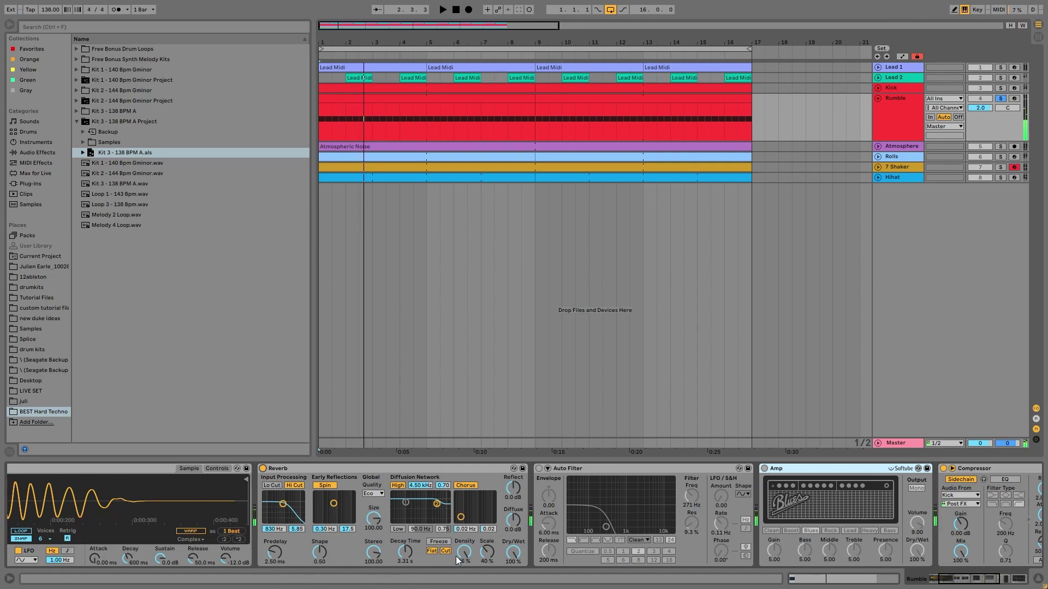
pyautogui.press('space')
# Step: Re-enable the Rumble's Auto Filter and Amp one after the other, playing the track to hear each
pyautogui.click(539, 469)
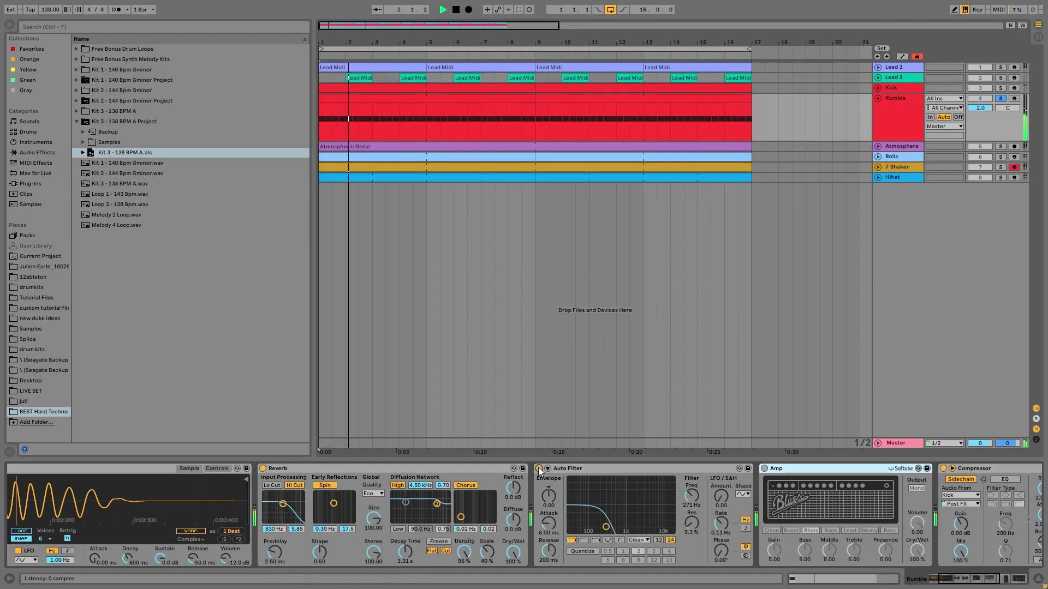
pyautogui.press('space')
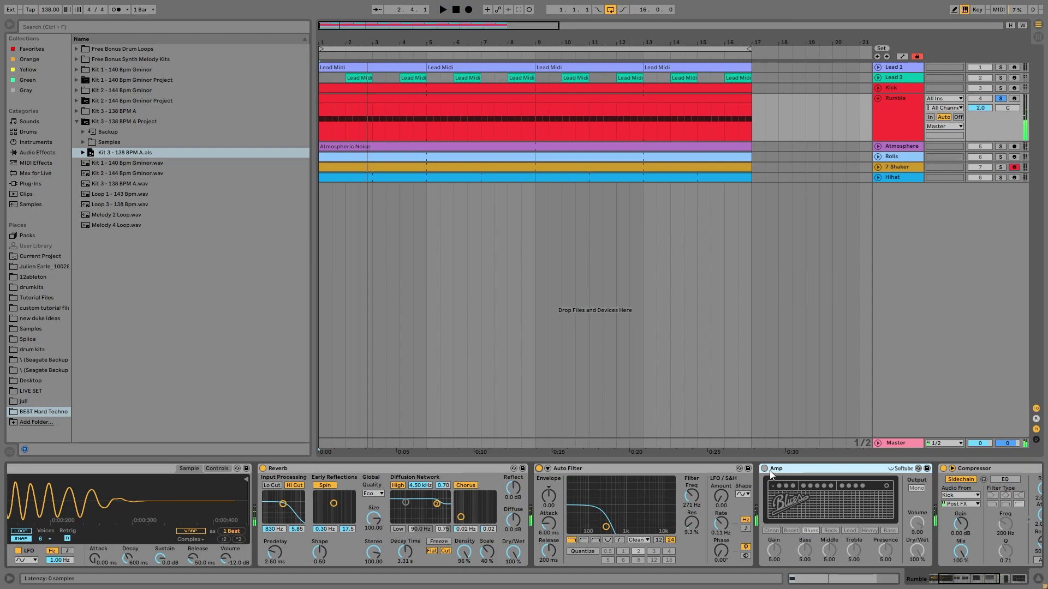
pyautogui.click(763, 467)
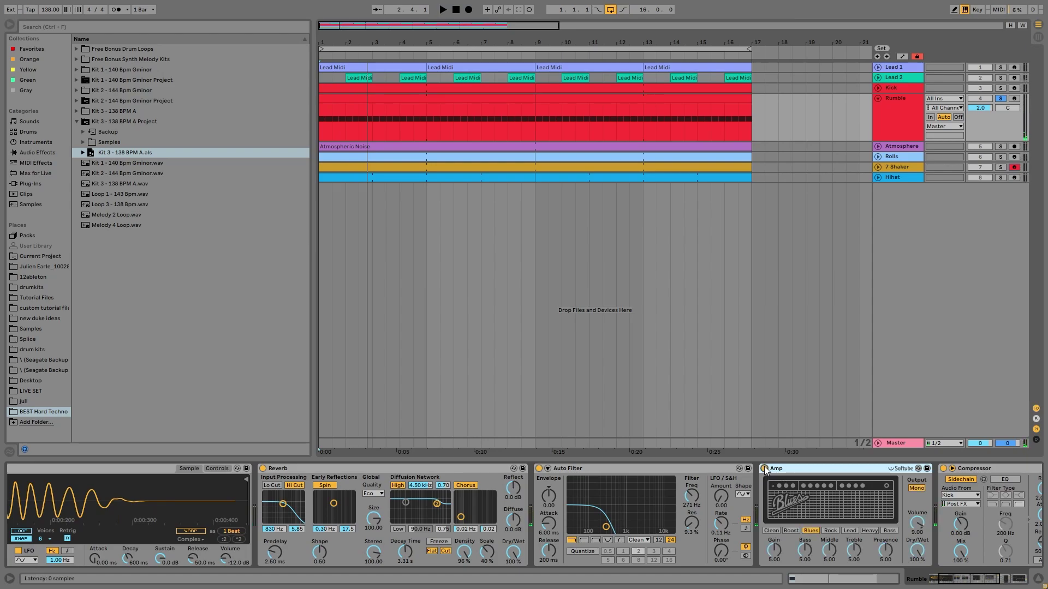
pyautogui.press('space')
# Step: Examine the Rumble's Blues Amp, Kick-sidechained Compressor and EQ Eight settings
pyautogui.hscroll(3, 763, 480)
pyautogui.hscroll(2, 765, 521)
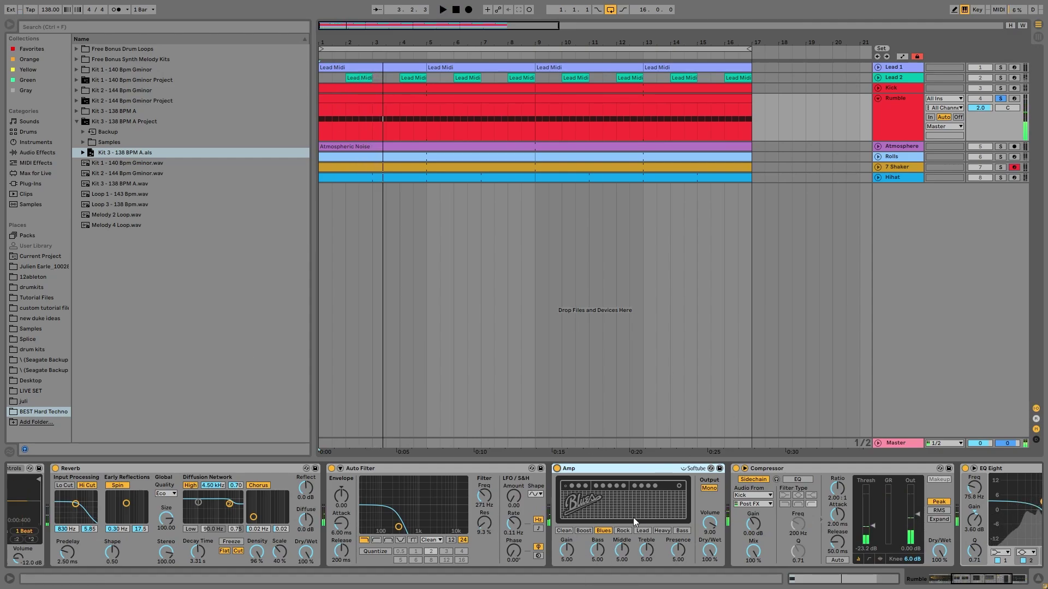
pyautogui.hscroll(3, 625, 514)
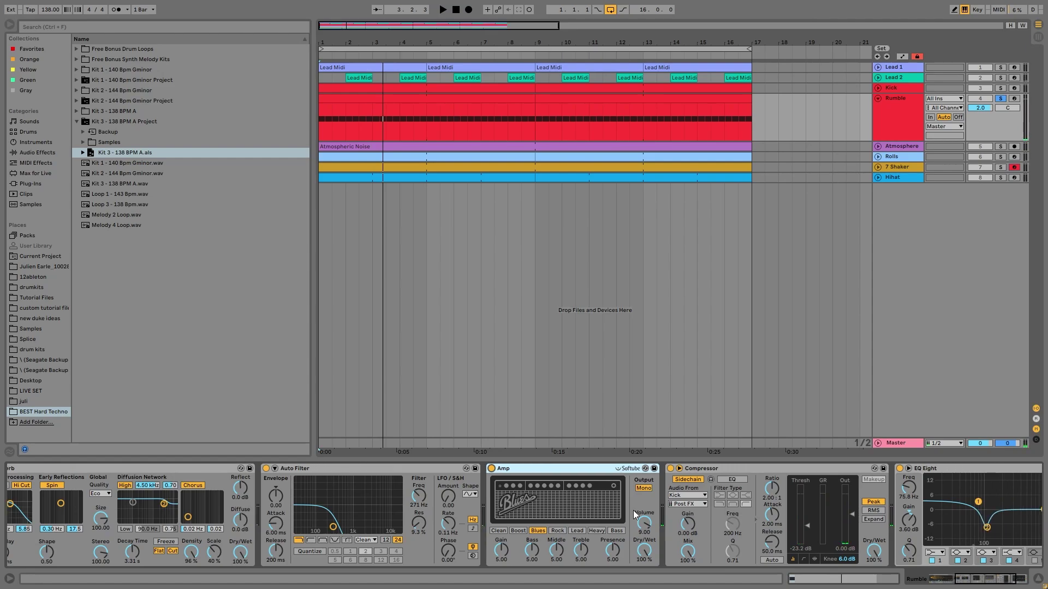
pyautogui.hscroll(3, 567, 505)
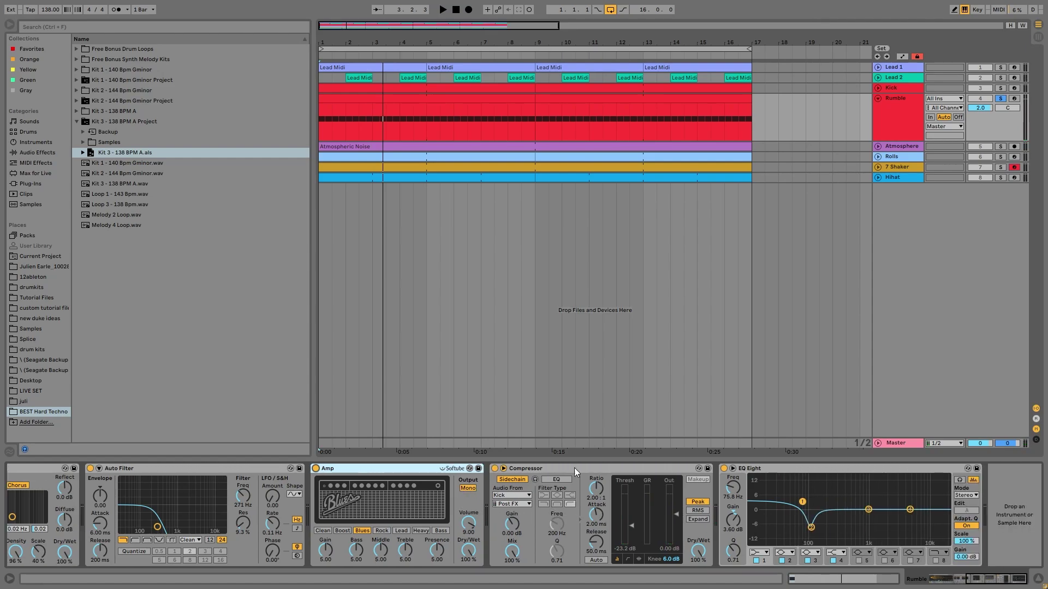
# Step: Play the Rumble with its full device chain and solo the Kick alongside it
pyautogui.press('space')
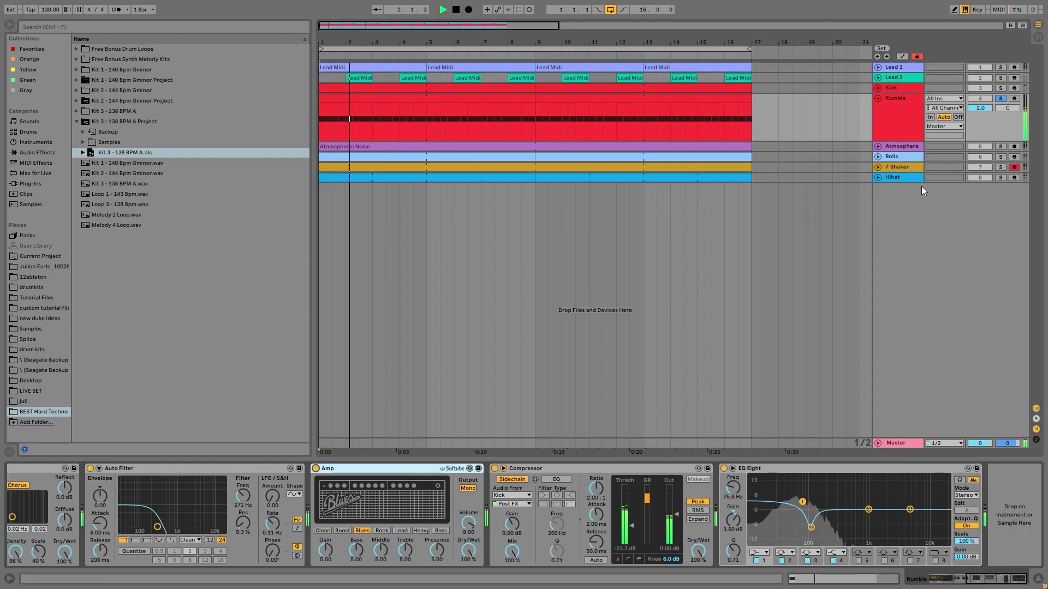
pyautogui.click(1001, 89)
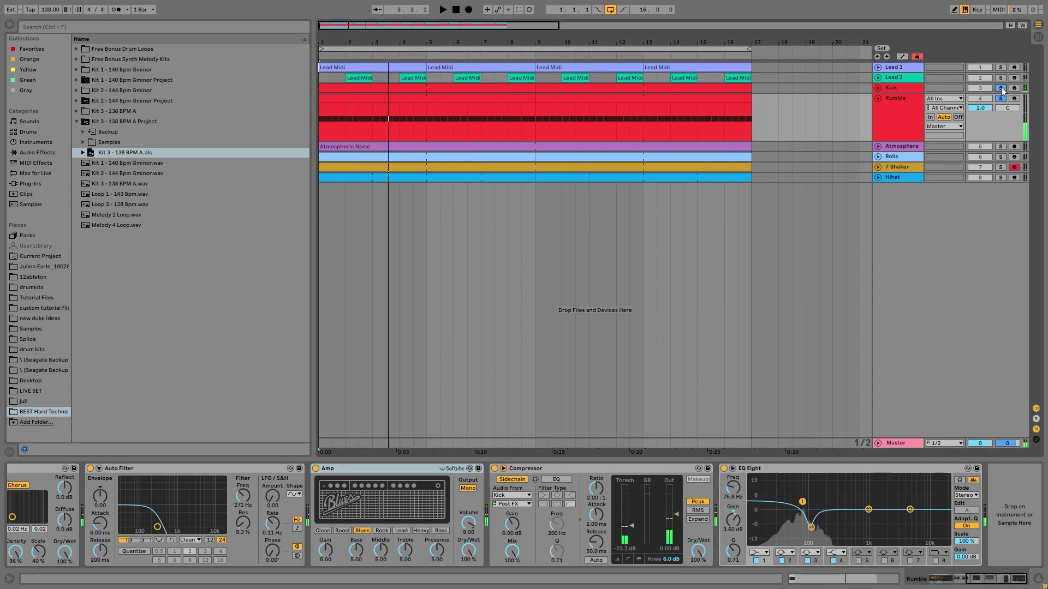
pyautogui.click(1002, 89)
pyautogui.press('space')
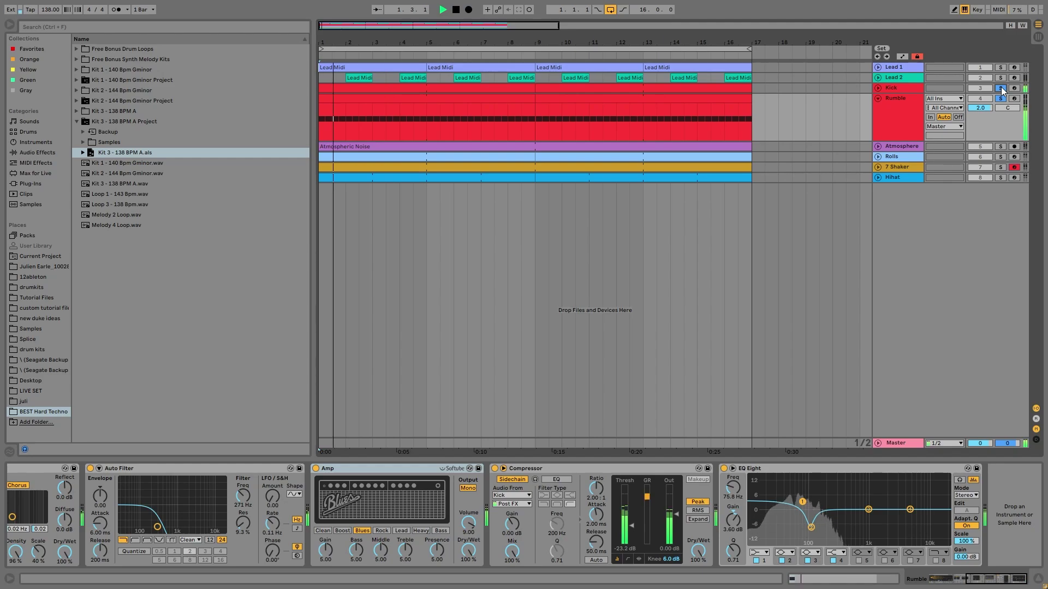
# Step: Unfold the Hihat, play it soloed with the Kick and Rumble, and show its rack's fat techno hat 22 chain
pyautogui.click(1001, 88)
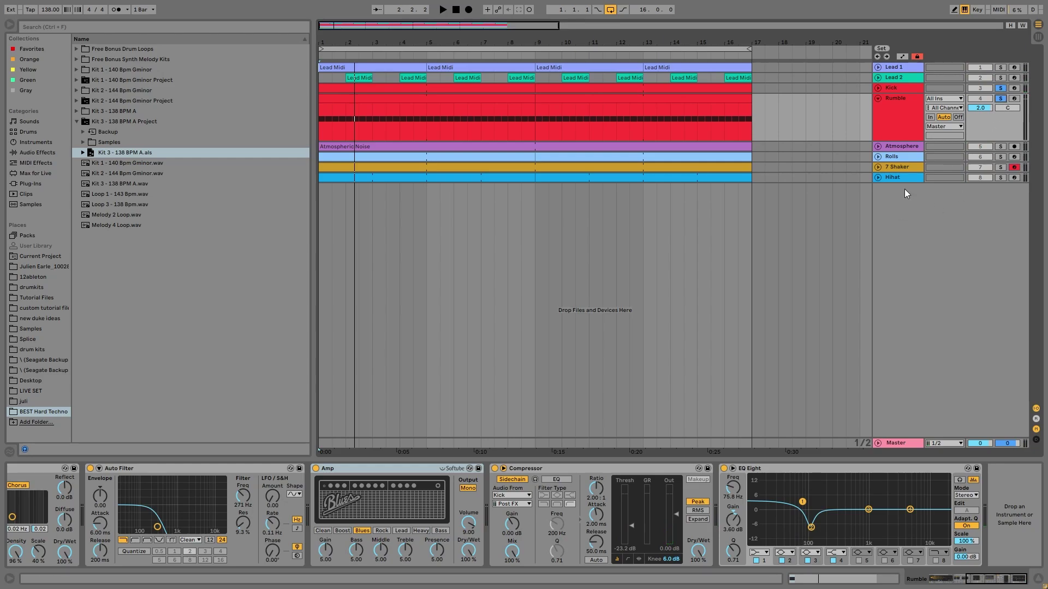
pyautogui.click(877, 178)
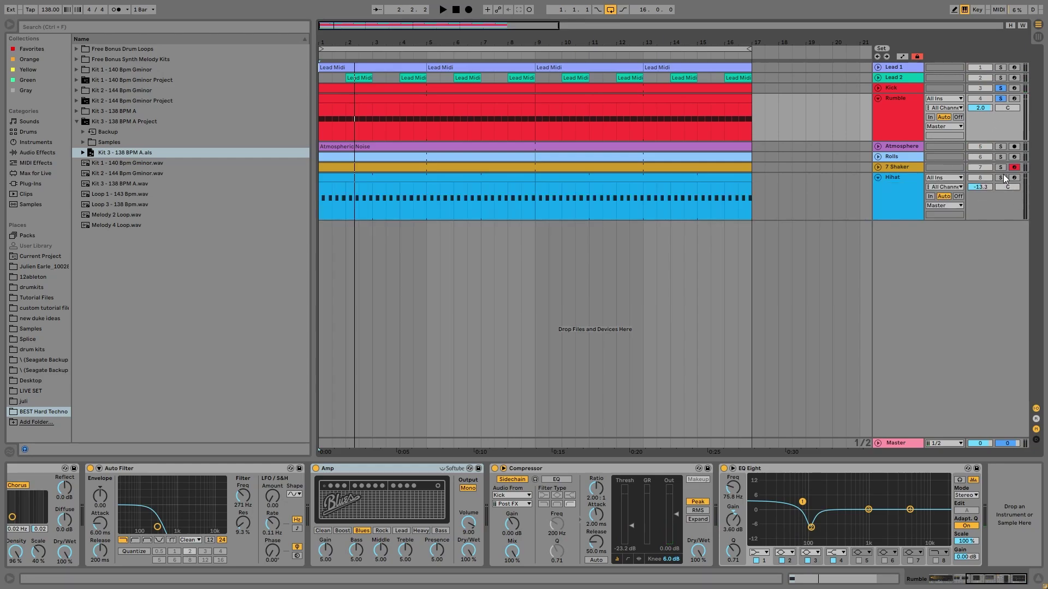
pyautogui.press('space')
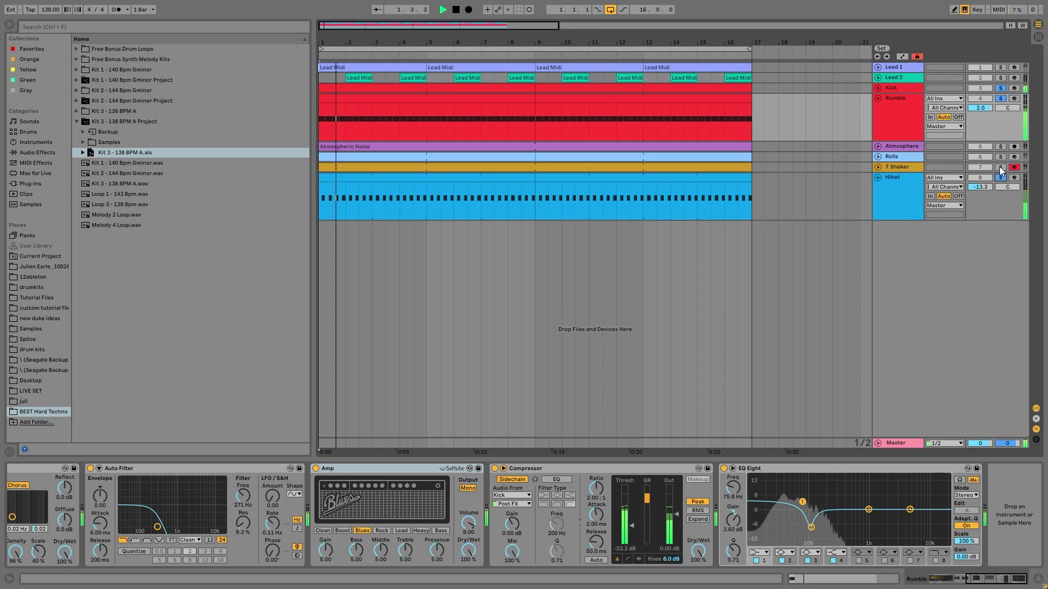
pyautogui.click(908, 191)
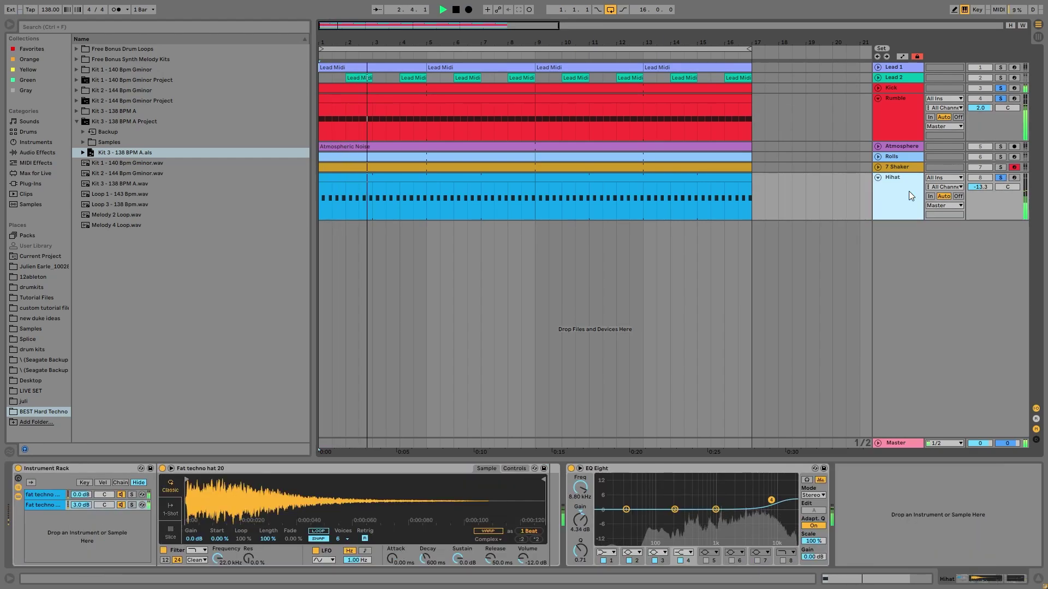
pyautogui.click(51, 495)
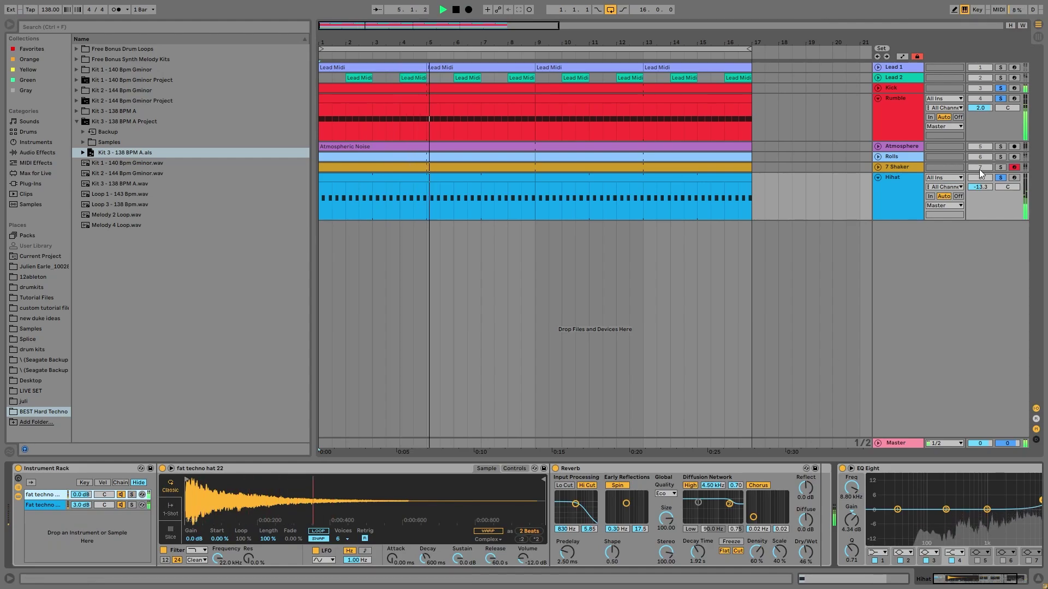
# Step: Add the Rolls and 7 Shaker to the soloed playback and show each track's devices
pyautogui.click(1001, 168)
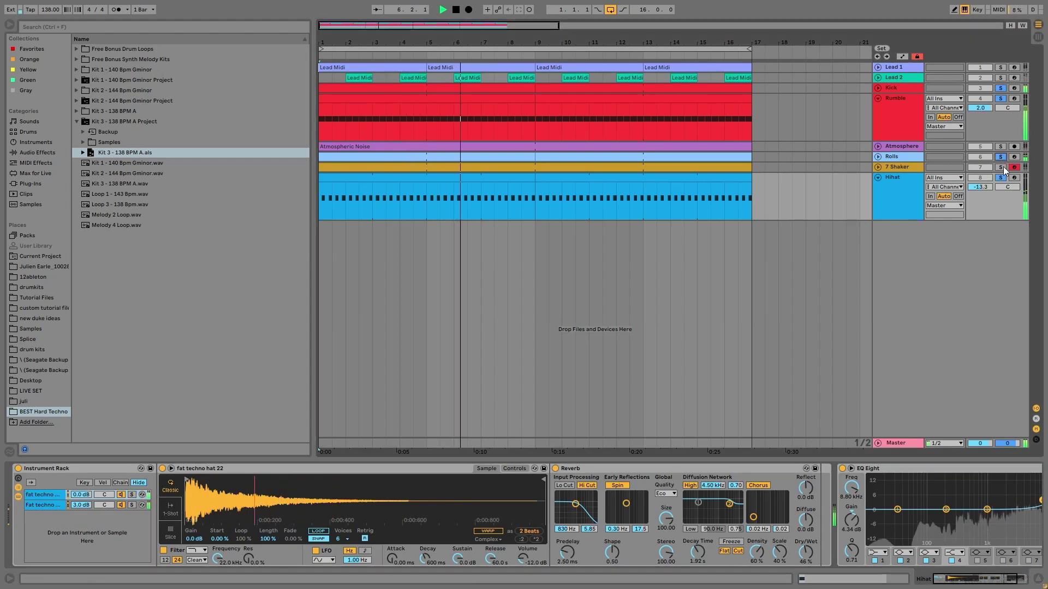
pyautogui.click(909, 159)
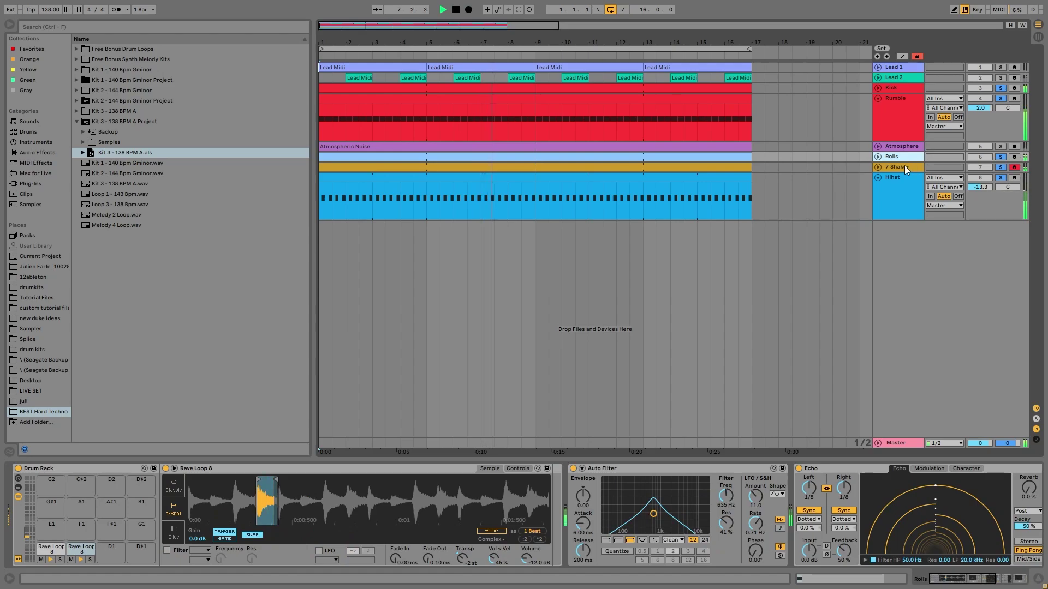
pyautogui.click(900, 167)
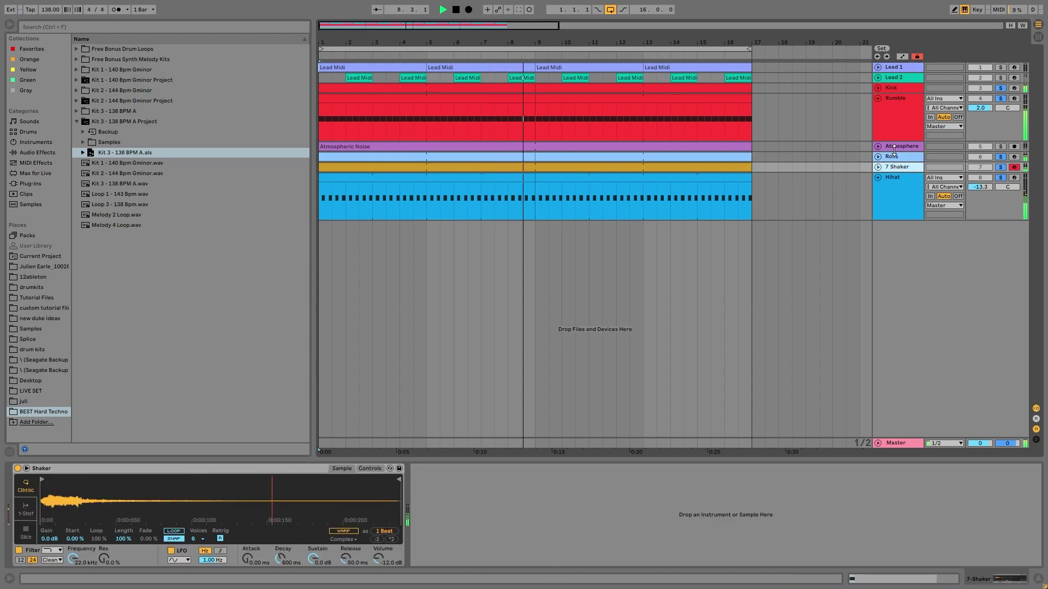
pyautogui.click(904, 157)
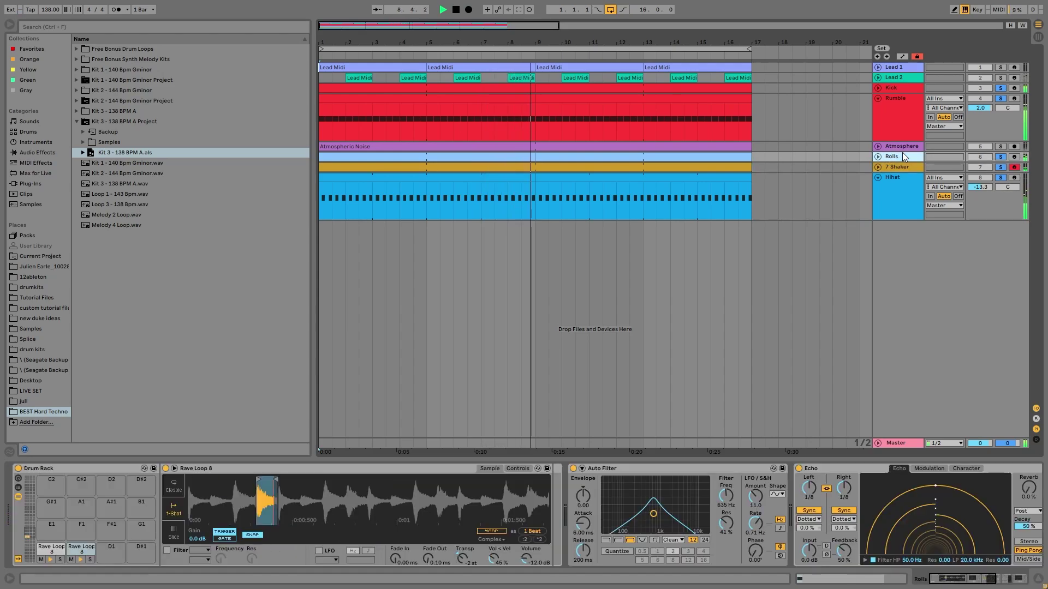
# Step: Play the Rolls alone and inspect the Rave Loop 8 slices on its Drum Rack pads
pyautogui.press('space')
pyautogui.click(1000, 158)
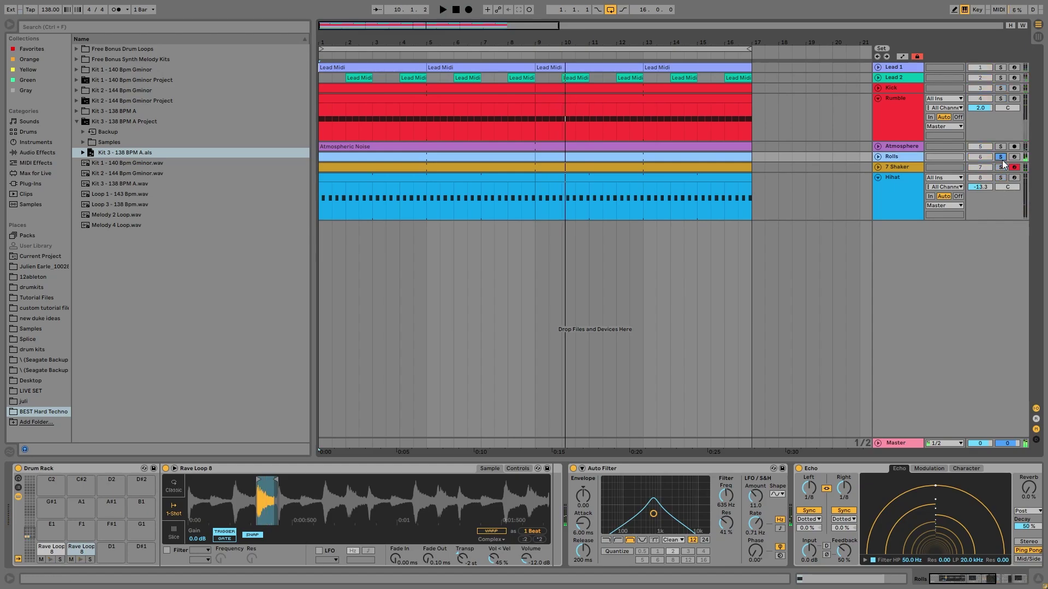
pyautogui.press('space')
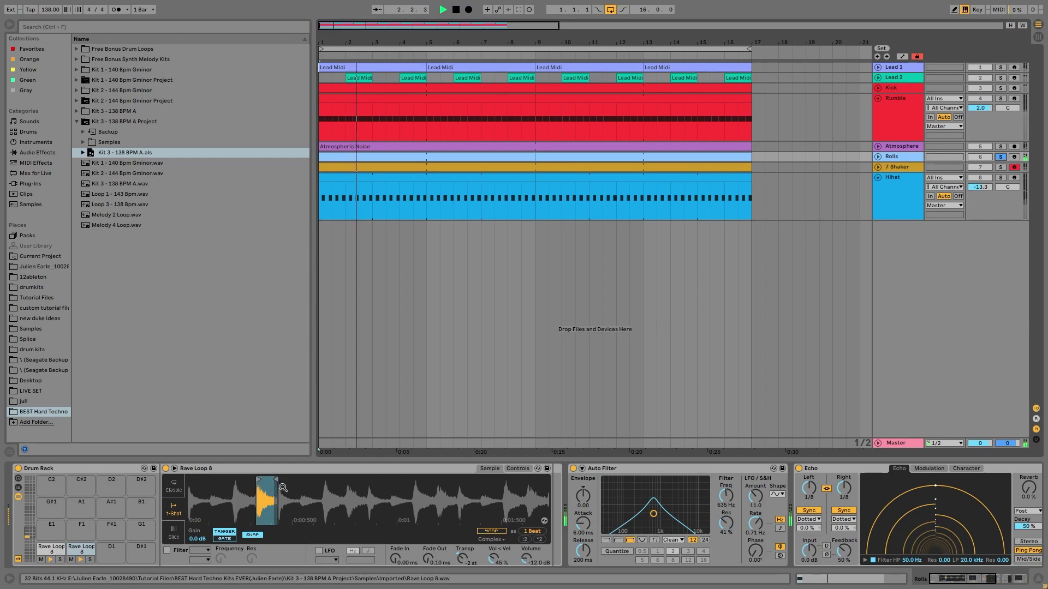
pyautogui.press('space')
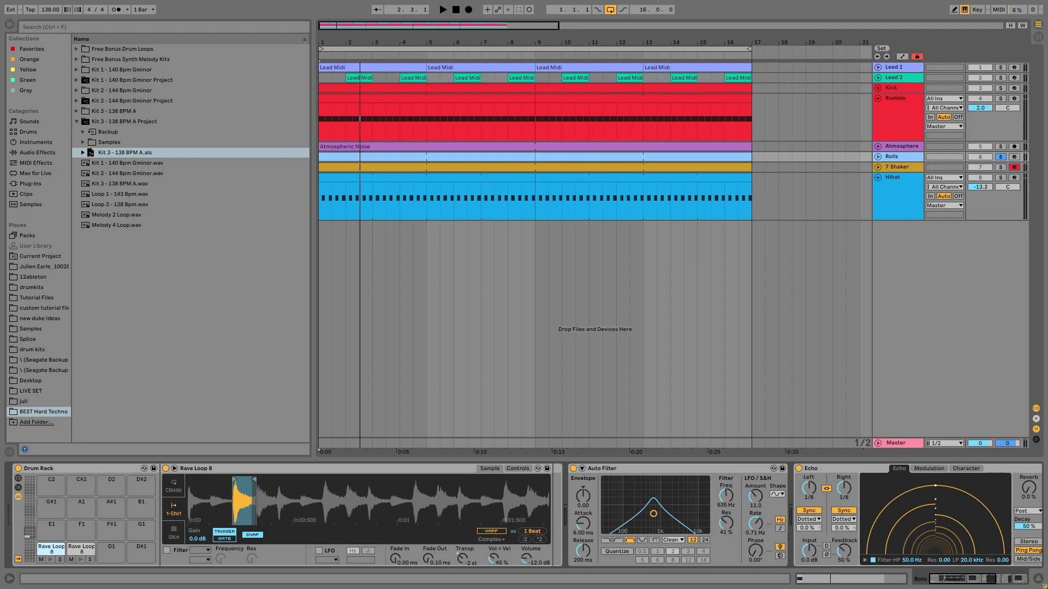
pyautogui.press('space')
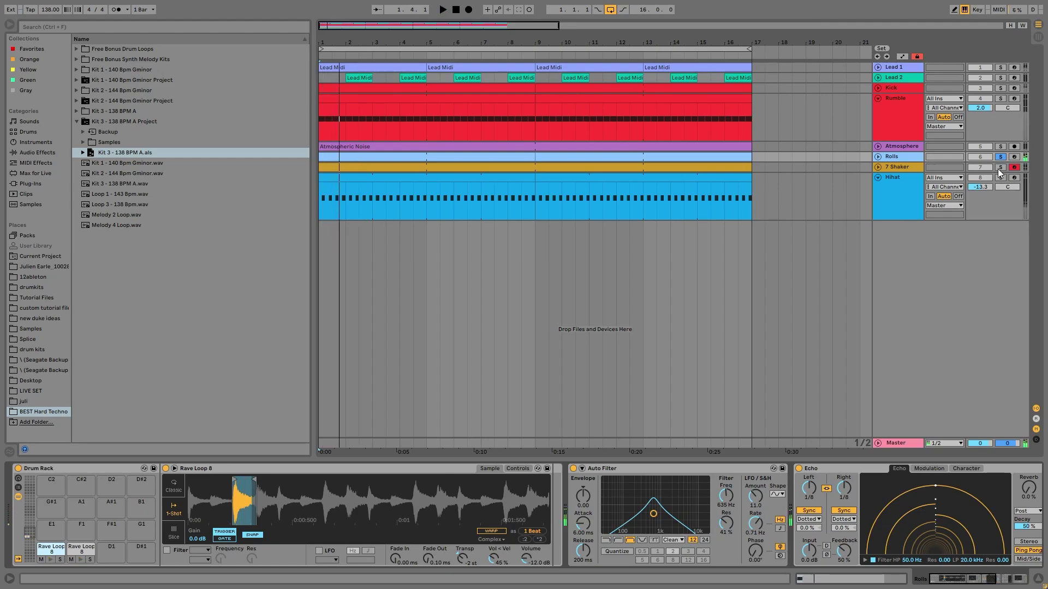
# Step: Play the Rolls with the 7 Shaker, Hihat, Kick and Rumble also soloed
pyautogui.click(1000, 167)
pyautogui.click(1000, 177)
pyautogui.press('space')
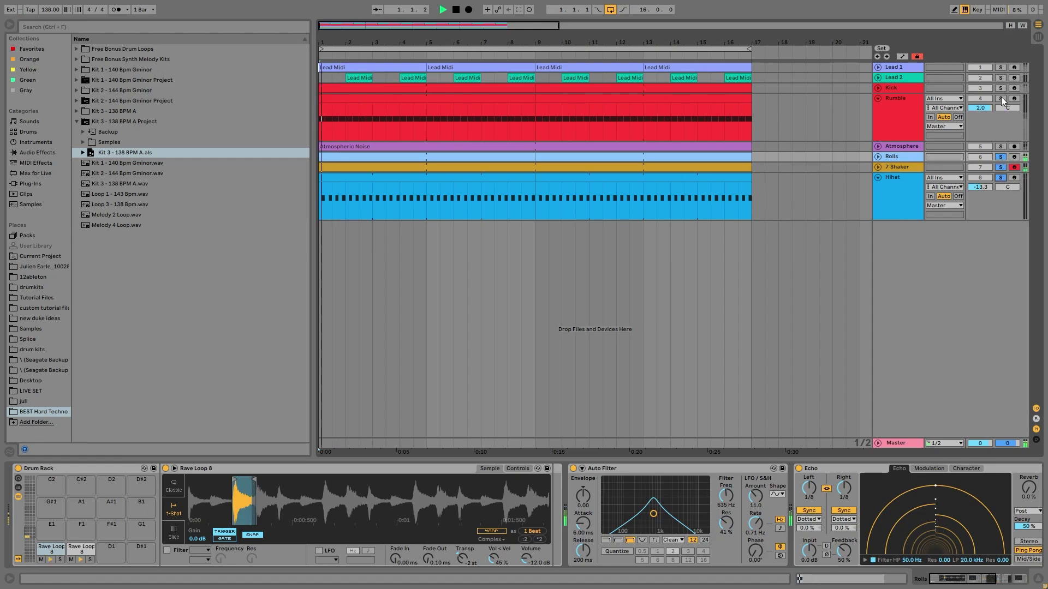
pyautogui.click(1002, 89)
pyautogui.click(1000, 100)
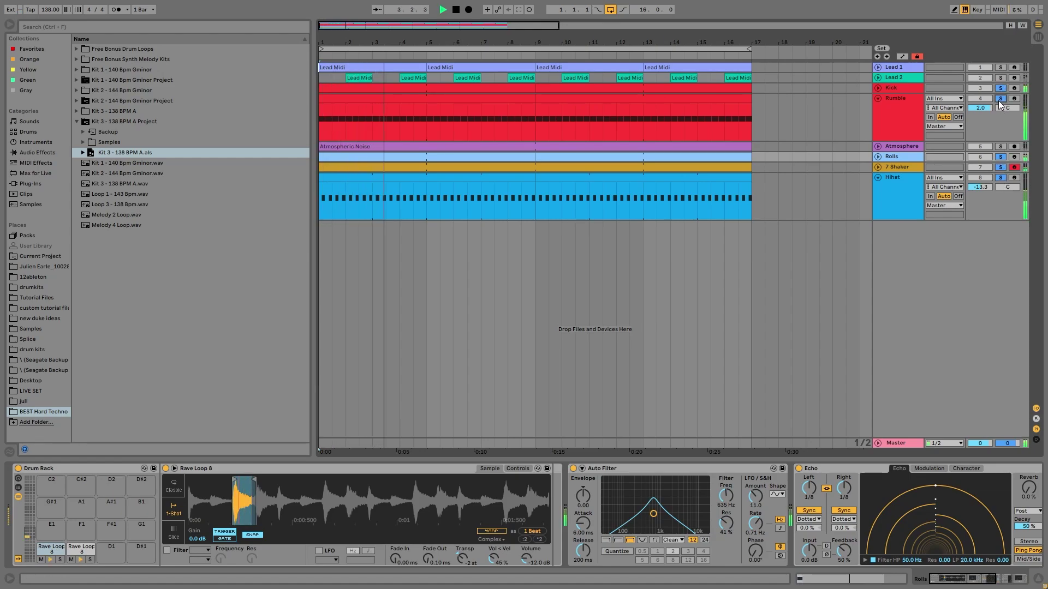
# Step: Solo the Atmosphere track by itself and play it
pyautogui.click(1000, 147)
pyautogui.press('space')
pyautogui.press('space')
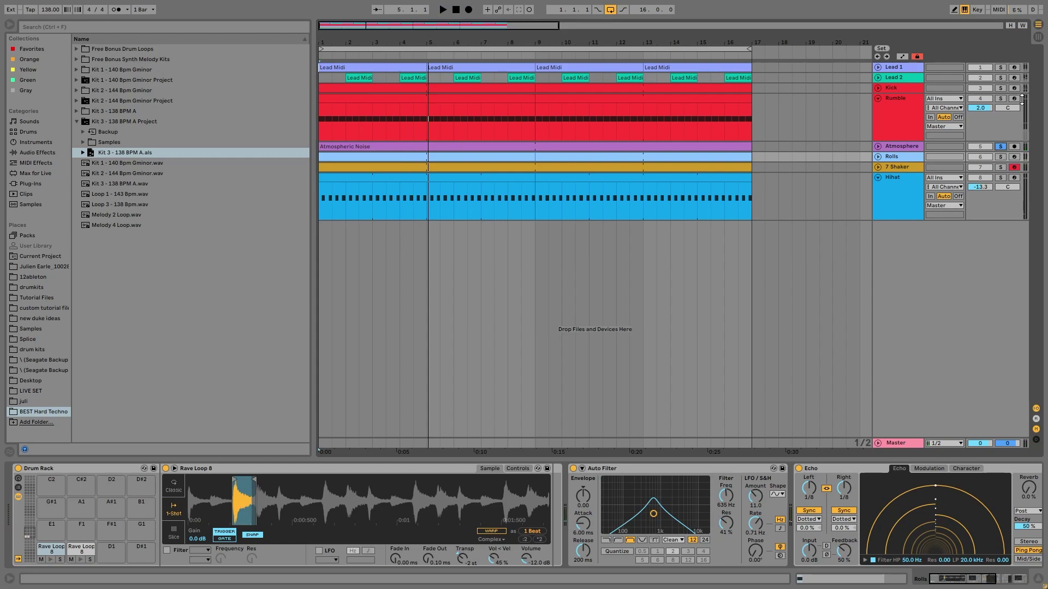
# Step: Solo Lead 1 and Lead 2 together, unfold both tracks to show their MIDI clips, and play them
pyautogui.click(1002, 77)
pyautogui.click(1003, 71)
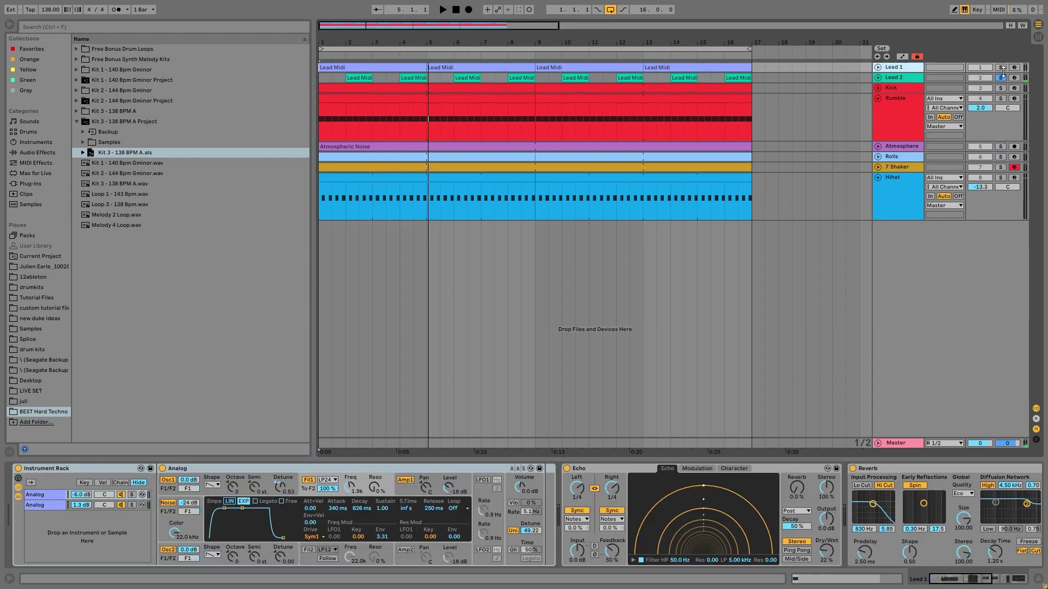
pyautogui.keyDown('ctrl'); pyautogui.click(998, 69); pyautogui.keyUp('ctrl')
pyautogui.click(878, 77)
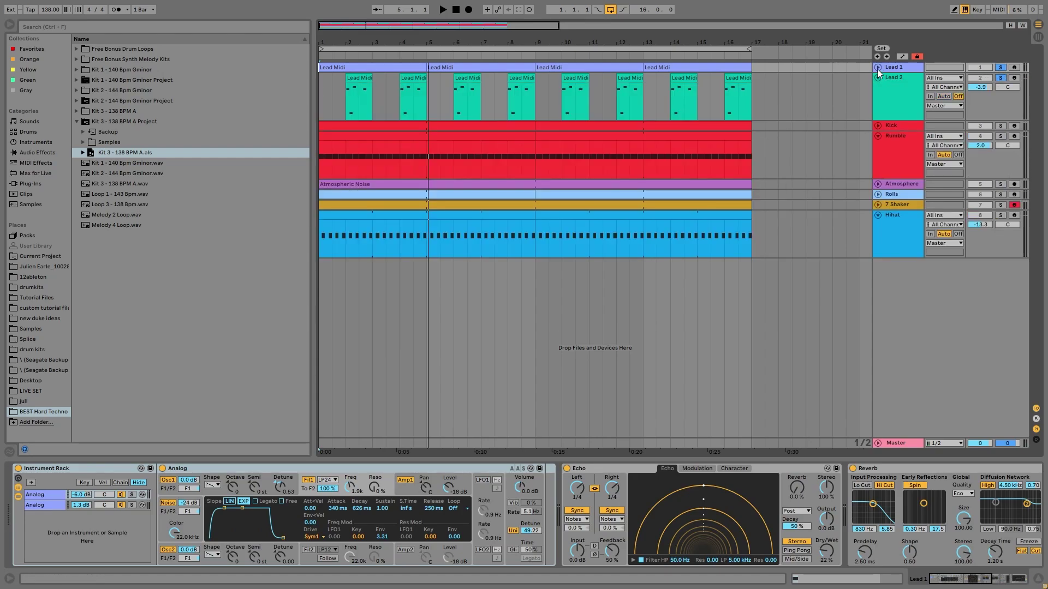
pyautogui.click(876, 68)
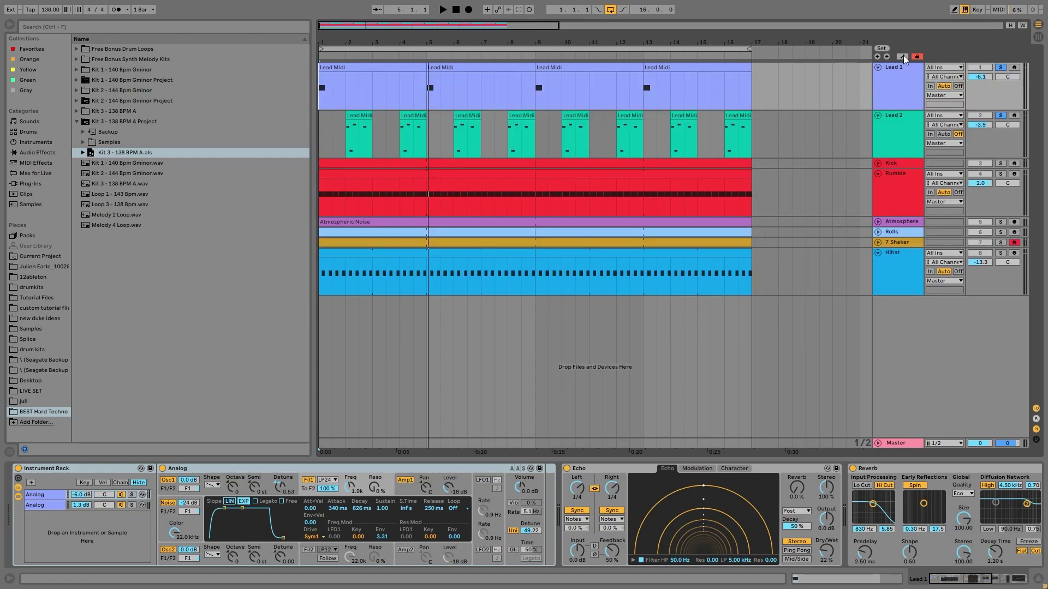
pyautogui.press('space')
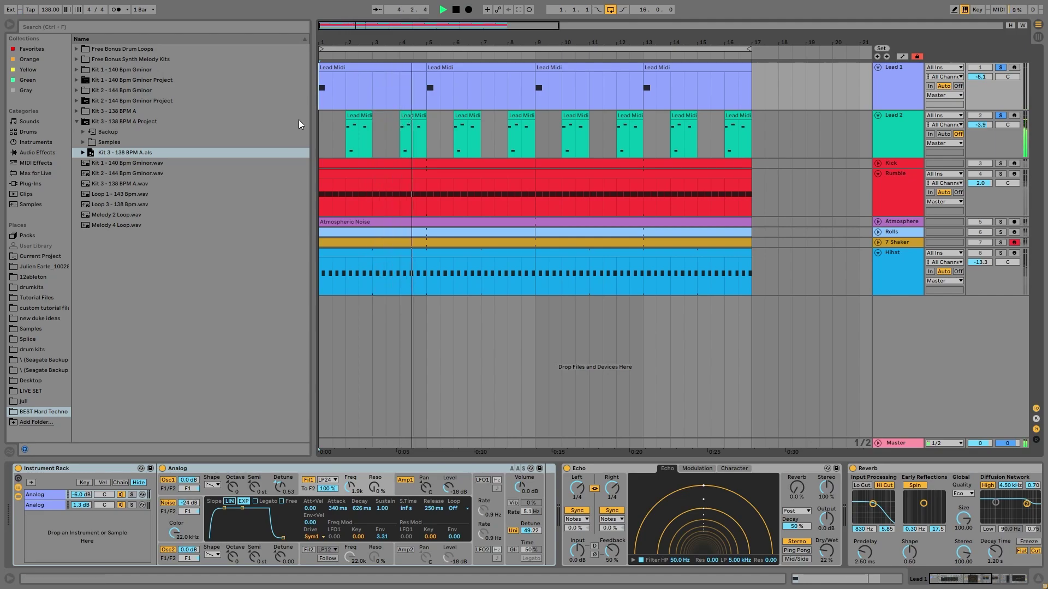
pyautogui.press('space')
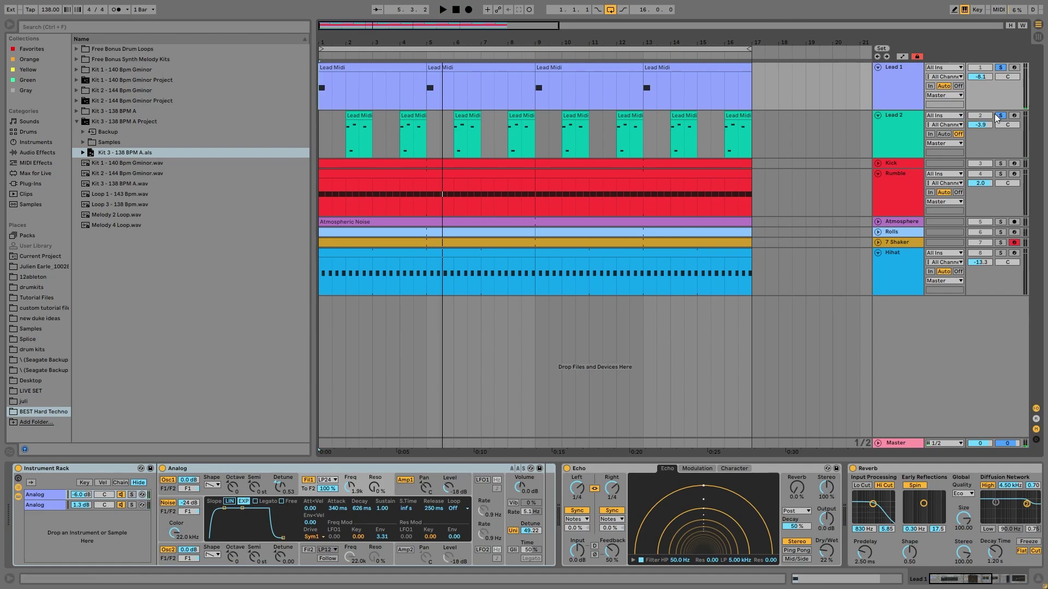
# Step: Play the first Lead 1 clip from bar 1 with only that track soloed
pyautogui.click(350, 82)
pyautogui.press('space')
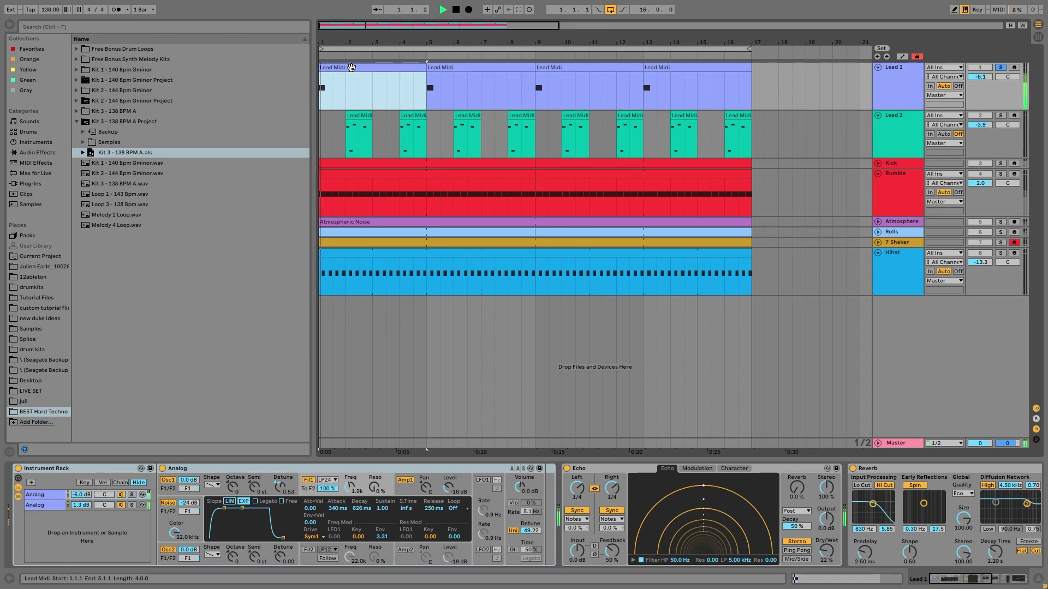
pyautogui.press('space')
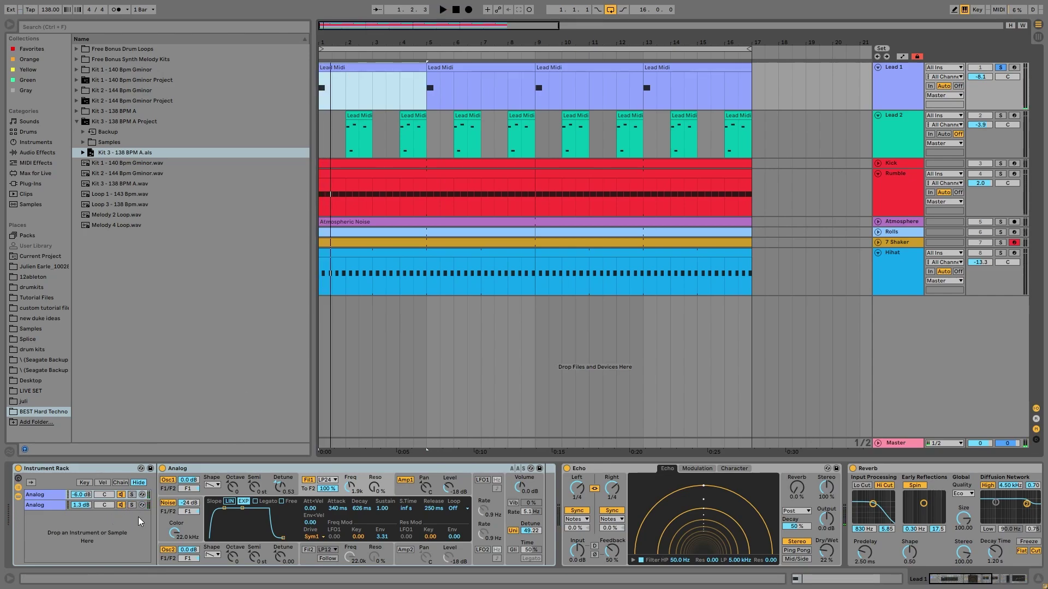
# Step: Solo the two Analog chains in Lead 1's Instrument Rack one after the other, playing the clip to hear each
pyautogui.click(133, 496)
pyautogui.press('space')
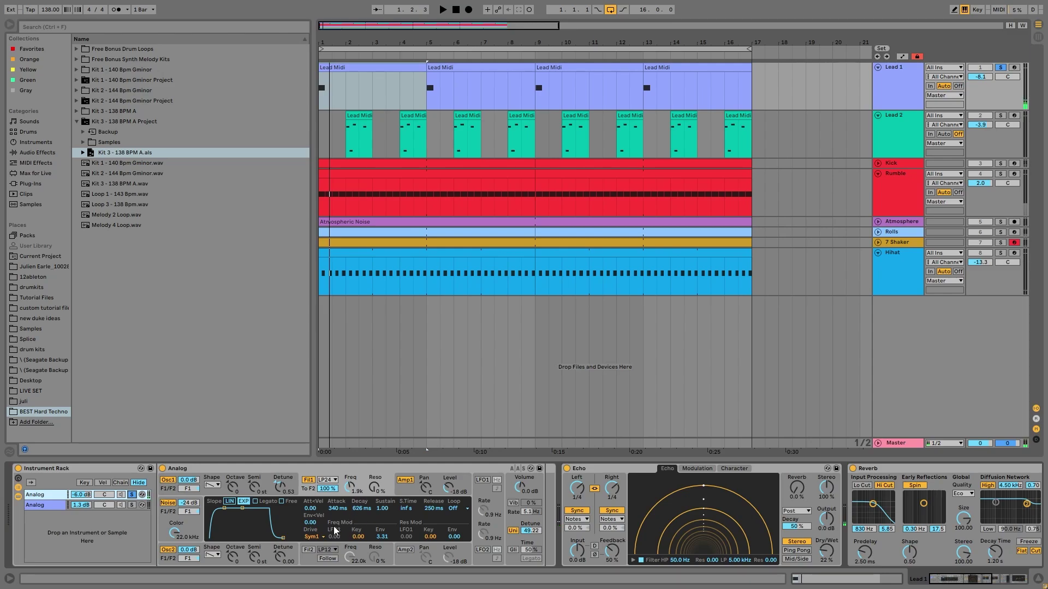
pyautogui.press('space')
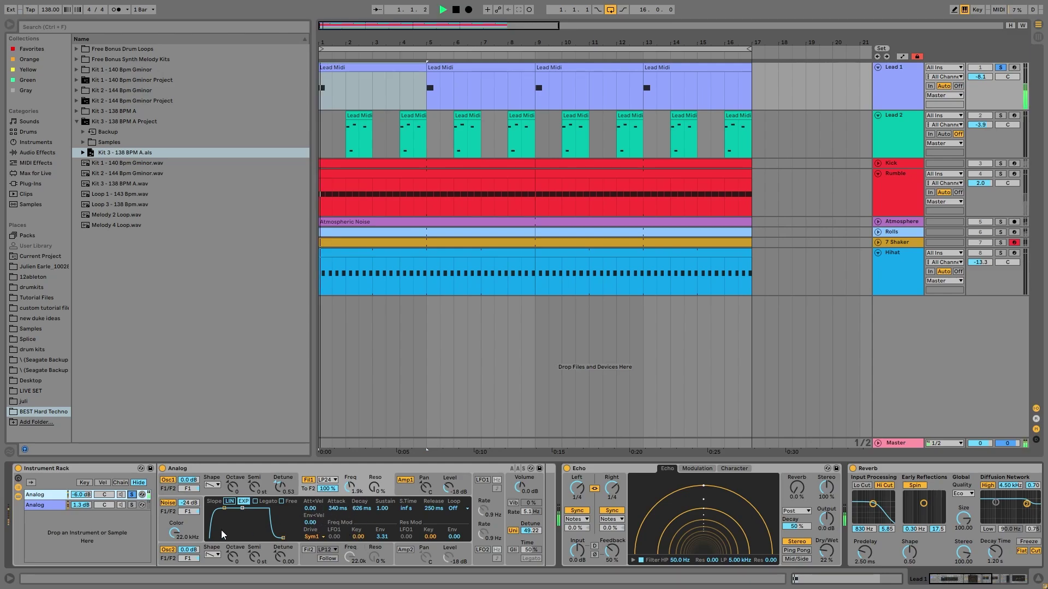
pyautogui.click(132, 505)
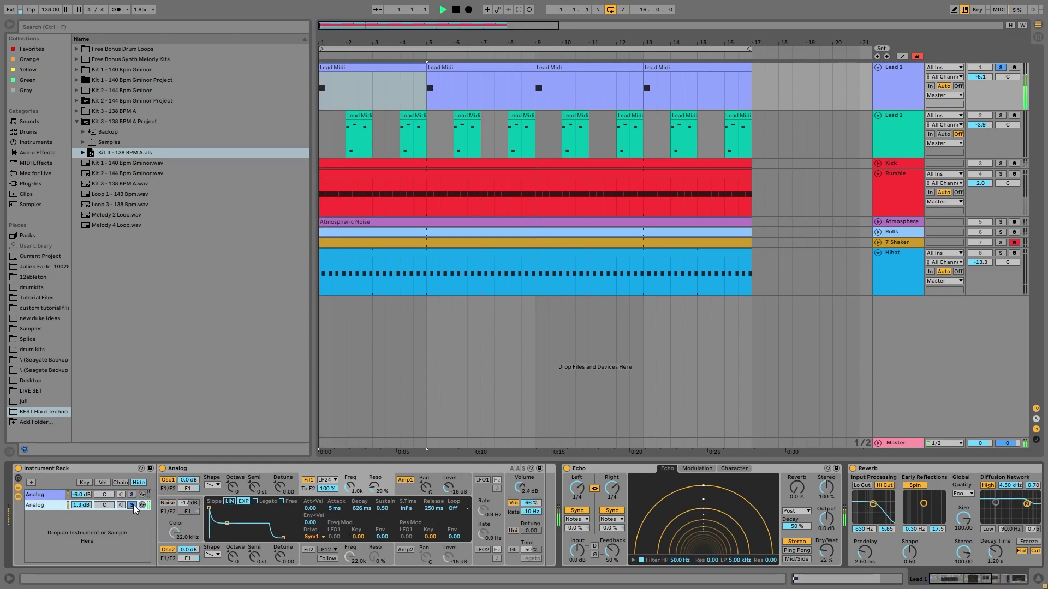
pyautogui.press('space')
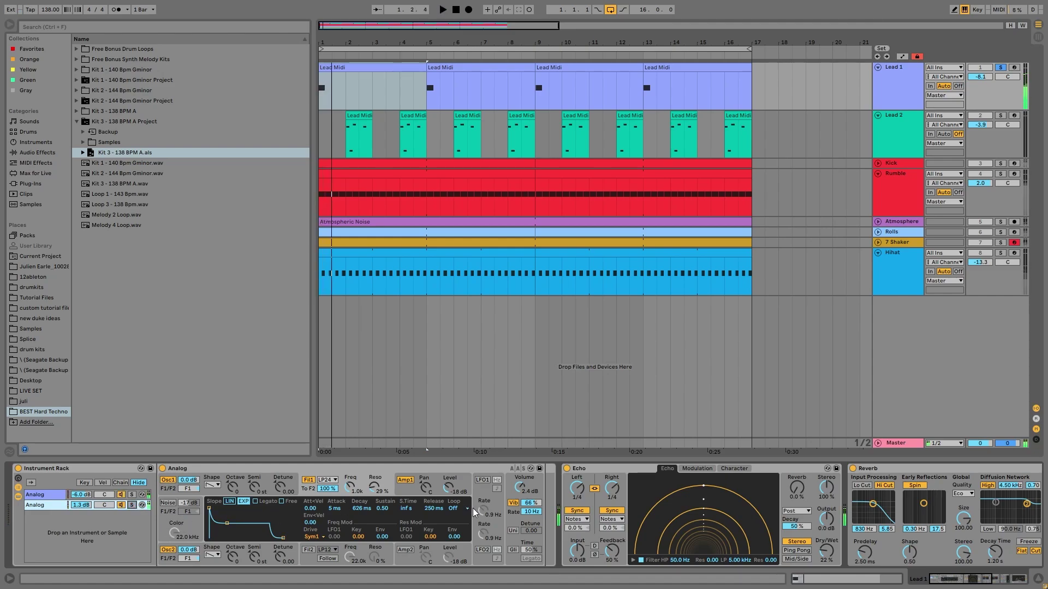
# Step: Play Lead 1 with both Analog chains while examining its Echo, Reverb and Drum Buss settings
pyautogui.hscroll(3, 510, 530)
pyautogui.hscroll(2, 510, 529)
pyautogui.hscroll(2, 510, 530)
pyautogui.press('space')
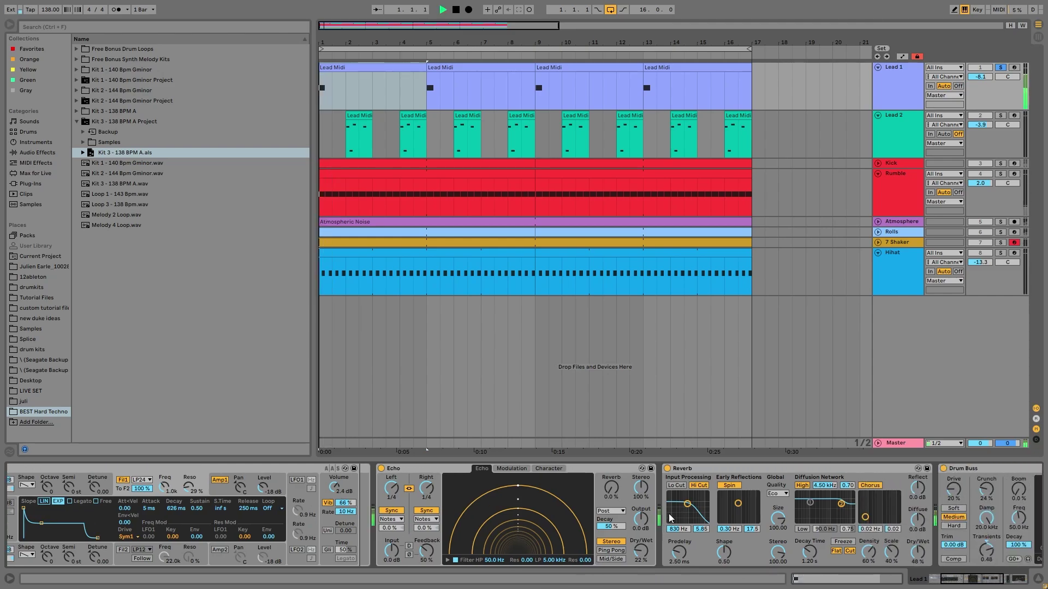
pyautogui.press('space')
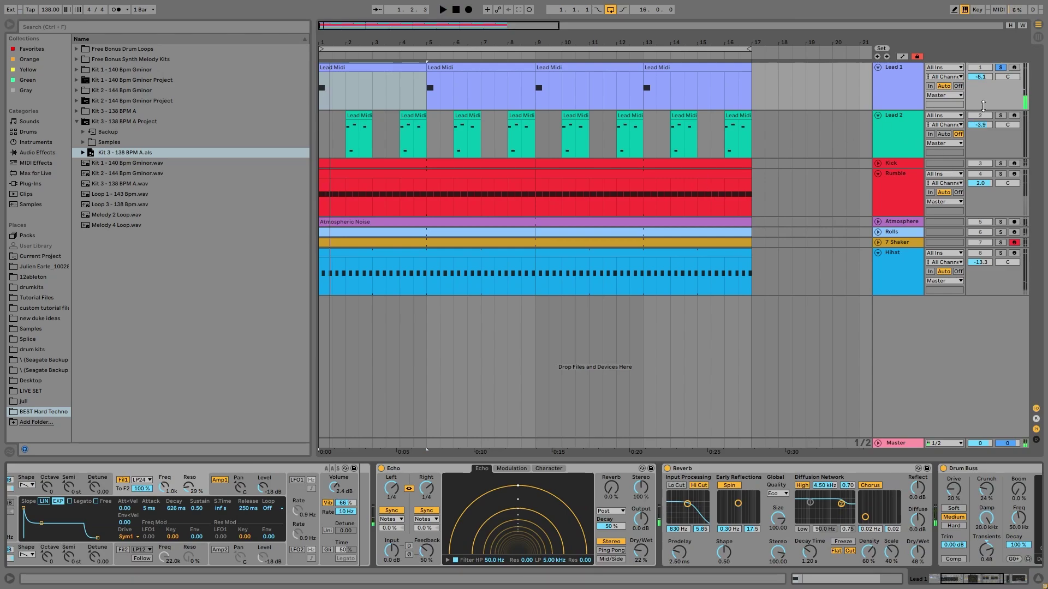
pyautogui.press('space')
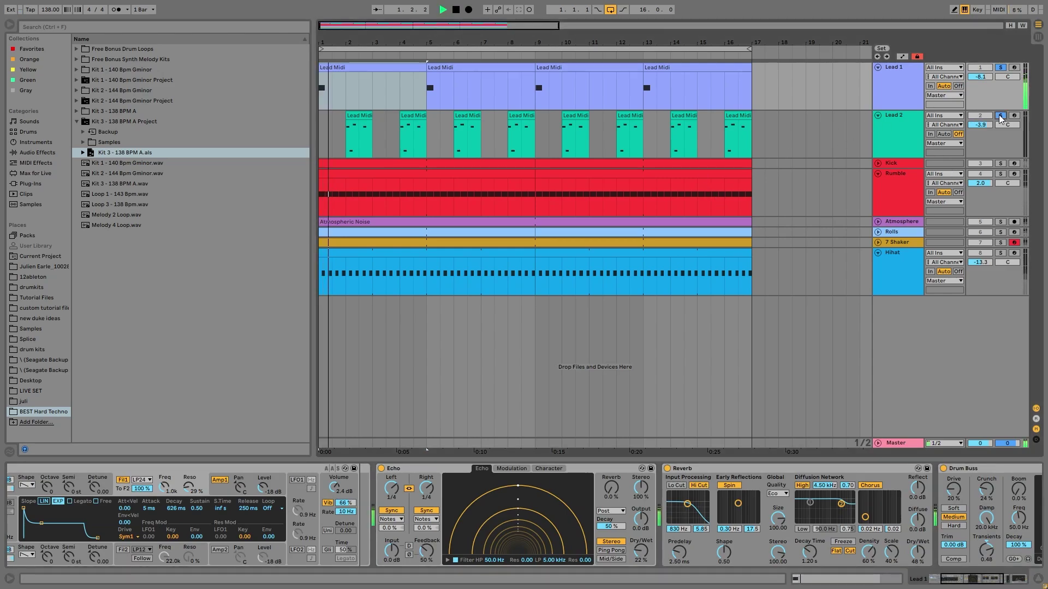
# Step: Solo Lead 2 alongside Lead 1 and play Lead 2's first clip from bar 2
pyautogui.click(1000, 116)
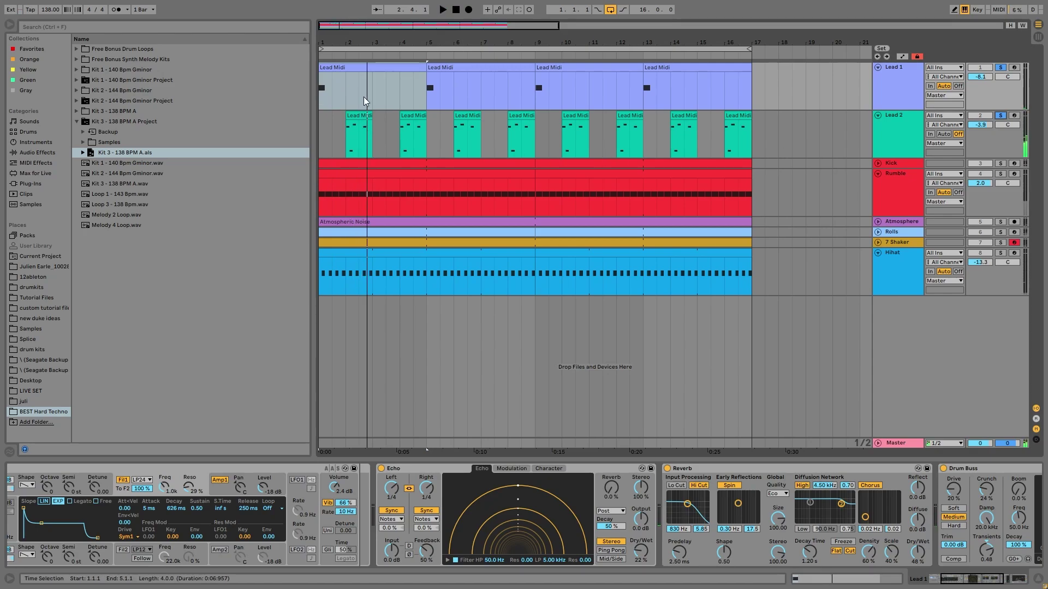
pyautogui.click(358, 131)
pyautogui.press('space')
pyautogui.press('space')
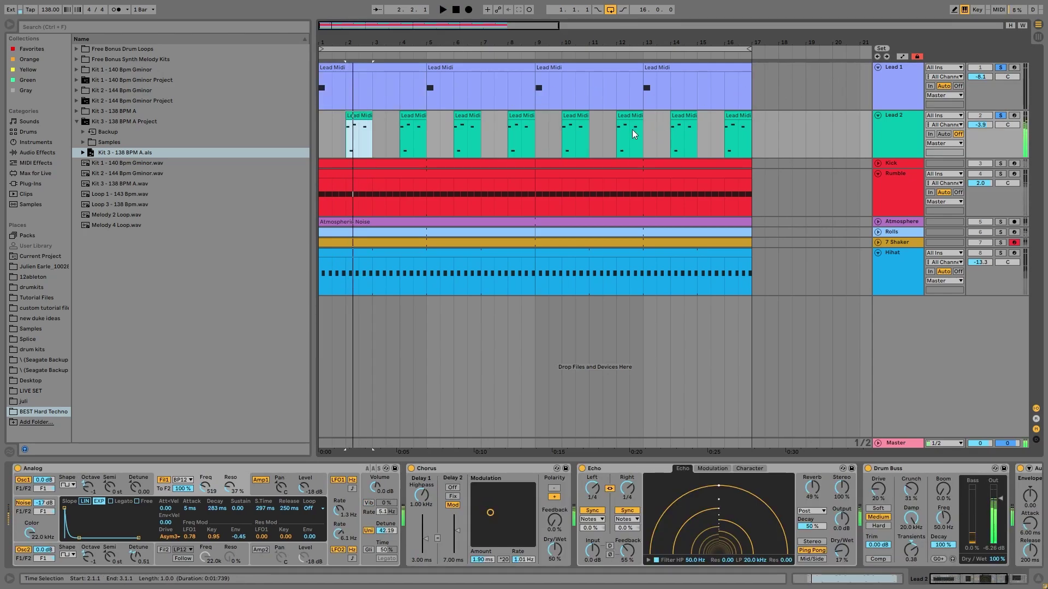
# Step: Play both leads together from bar 1 and display Lead 2's device chain
pyautogui.click(351, 66)
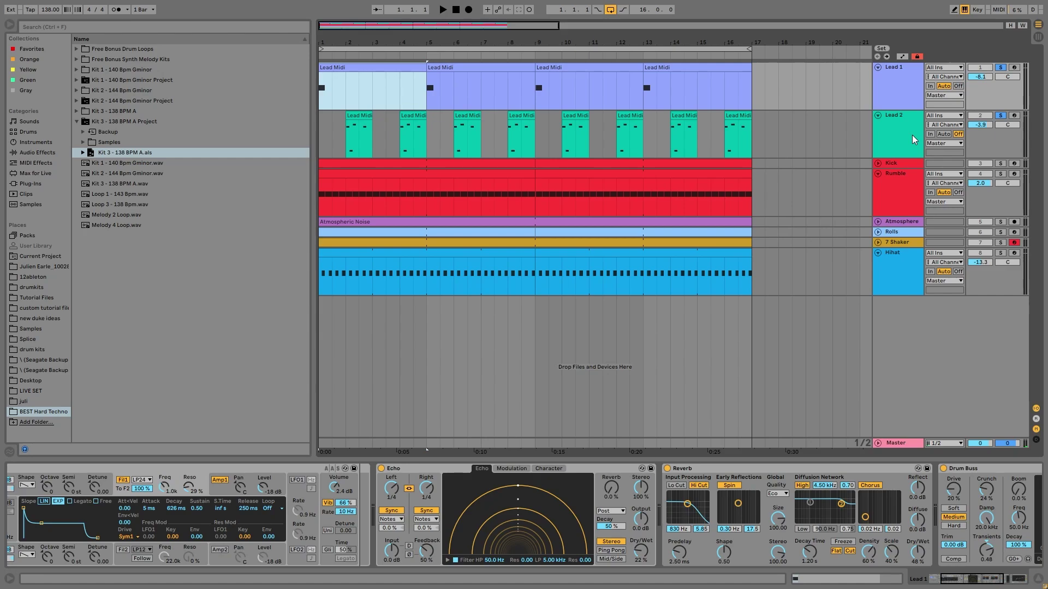
pyautogui.press('space')
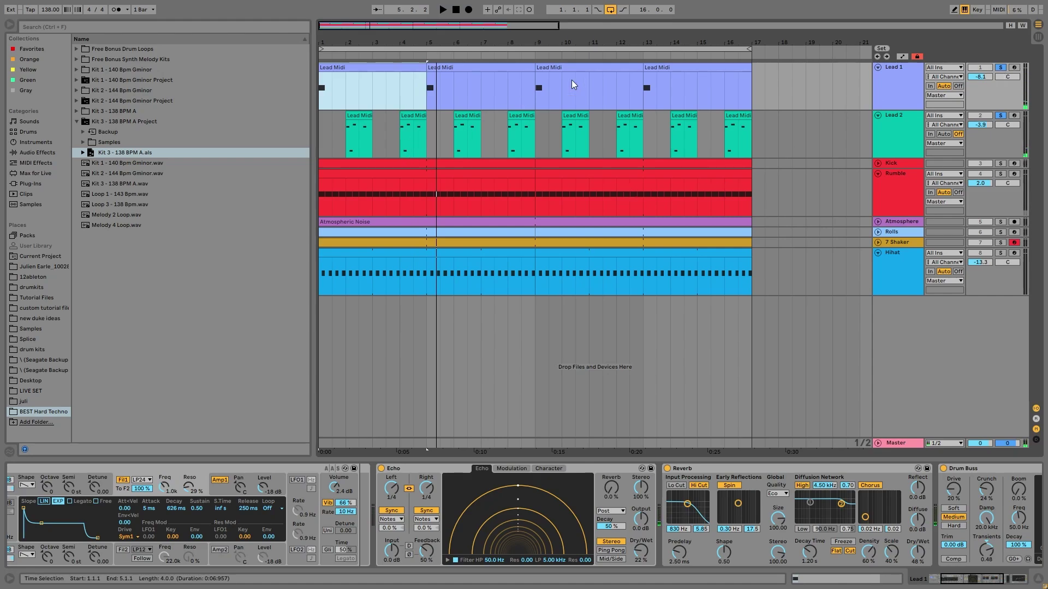
pyautogui.click(925, 139)
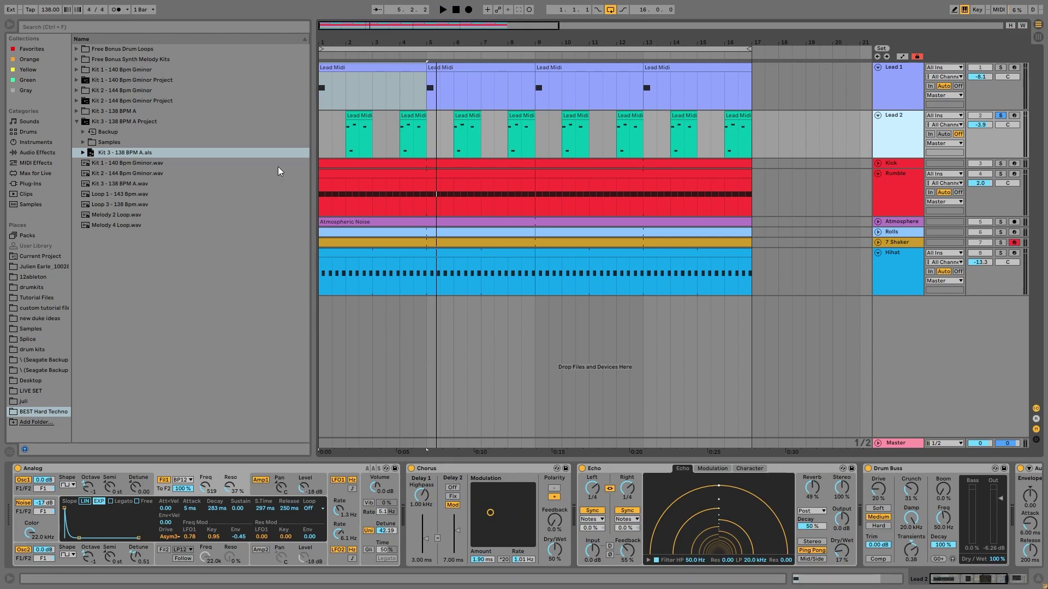
# Step: Examine the notes of Lead 2's first clip and its device chain from Analog through to Auto Filter
pyautogui.doubleClick(362, 126)
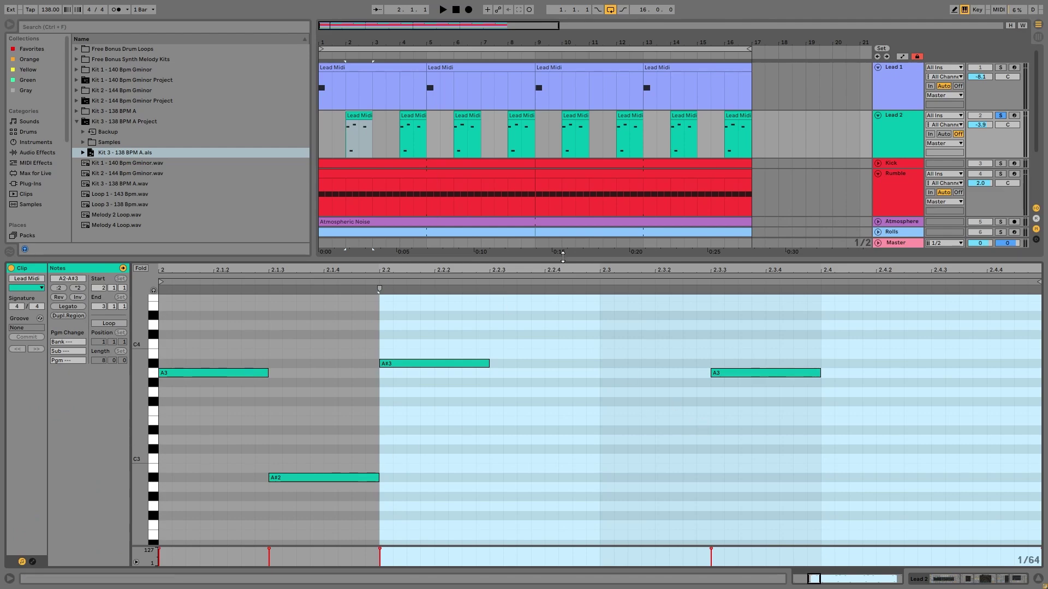
pyautogui.hotkey('shift', 'Tab')
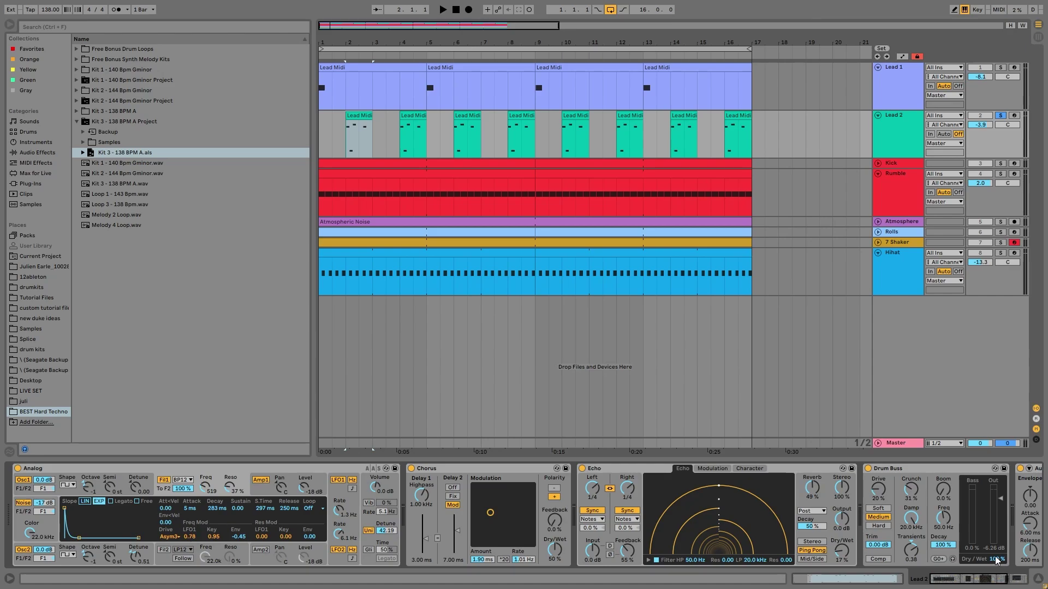
pyautogui.hscroll(2, 321, 555)
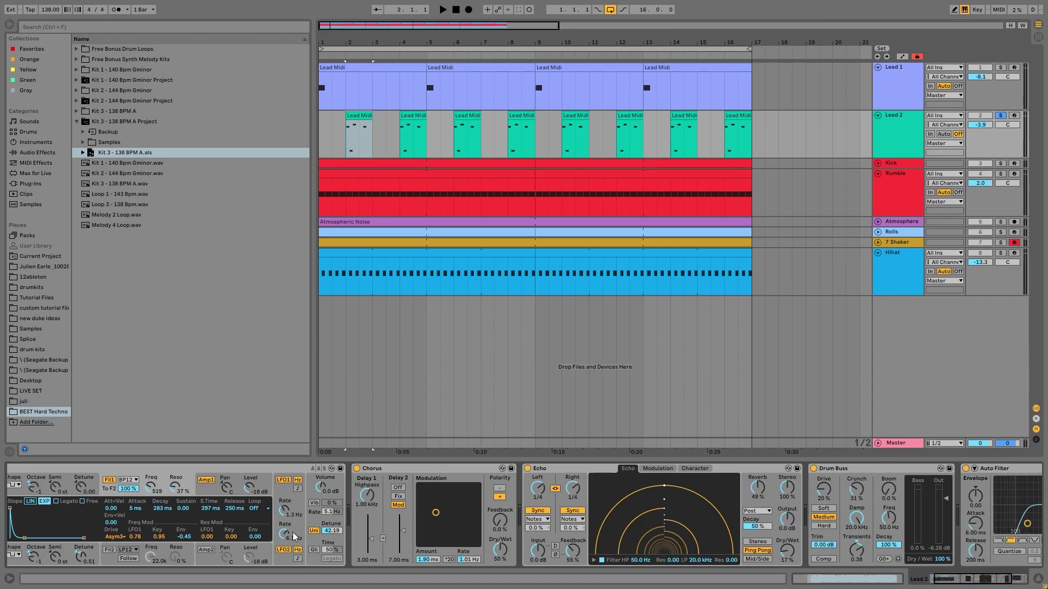
pyautogui.hscroll(7, 295, 536)
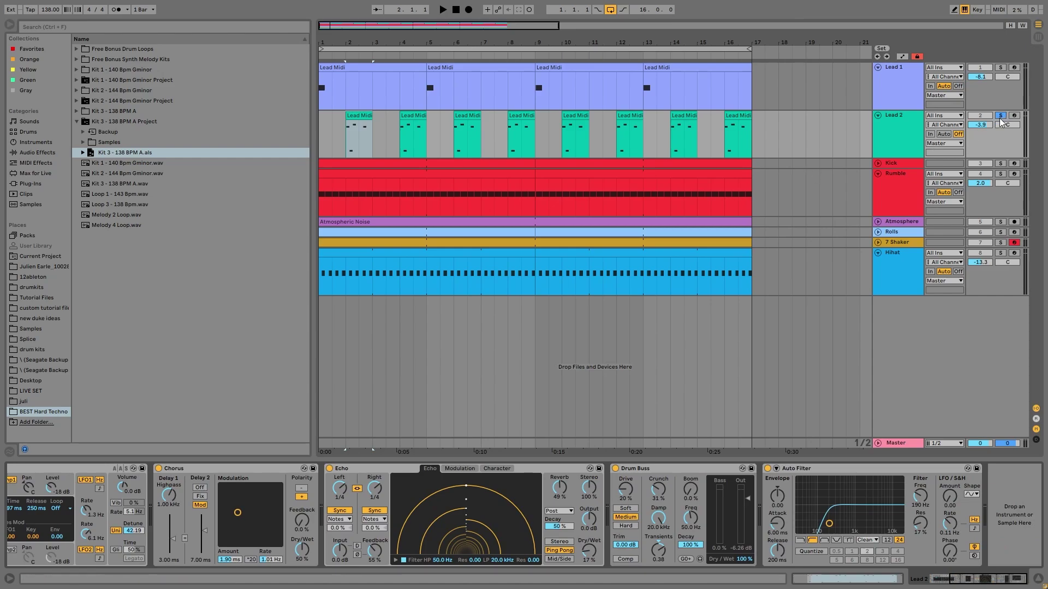
# Step: Play Lead 2's first clip from bar 2, solo Lead 1 alongside it and display that Lead 2 clip's notes
pyautogui.press('space')
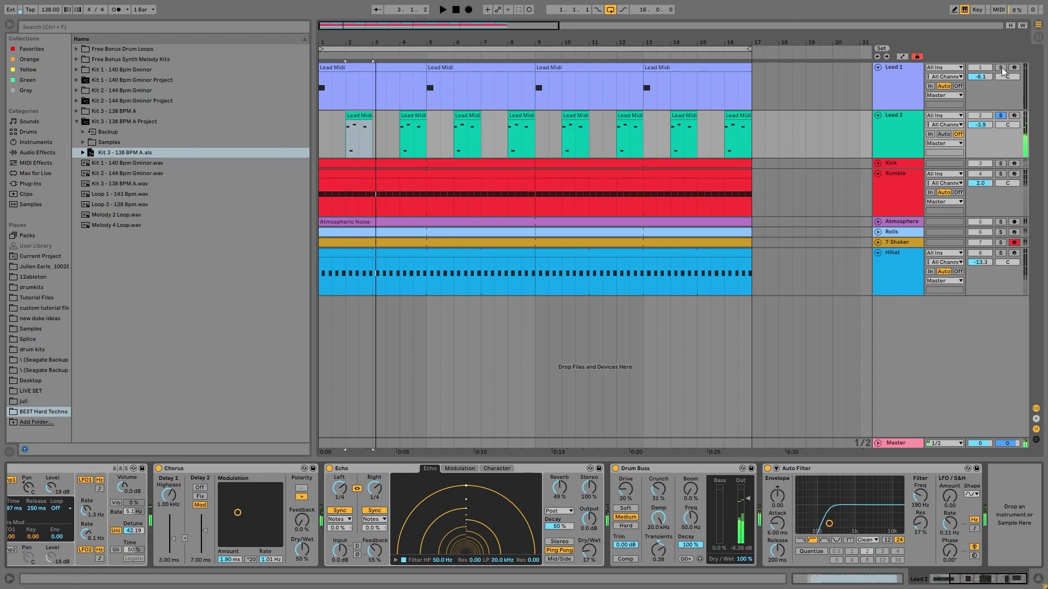
pyautogui.click(1000, 68)
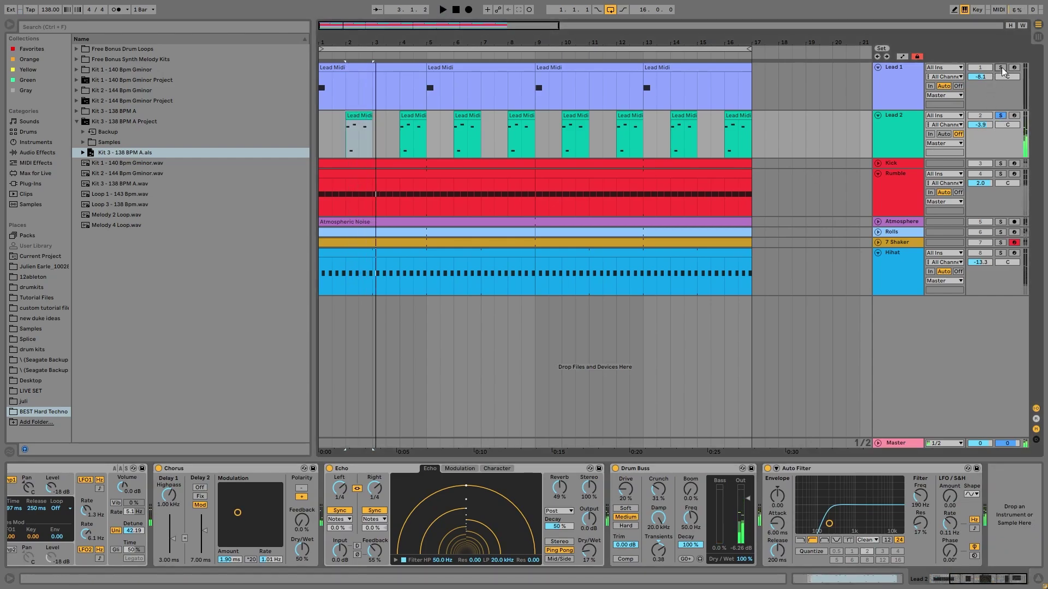
pyautogui.doubleClick(359, 122)
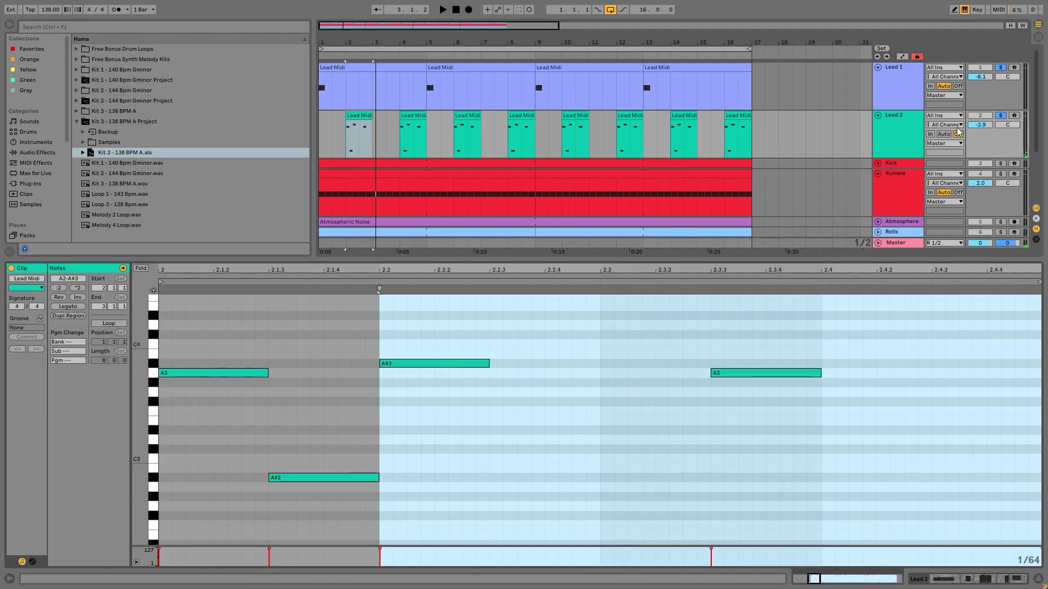
# Step: Clear the solos on both leads, play the full arrangement from bar 1 and display Lead 1's device chain
pyautogui.click(1003, 116)
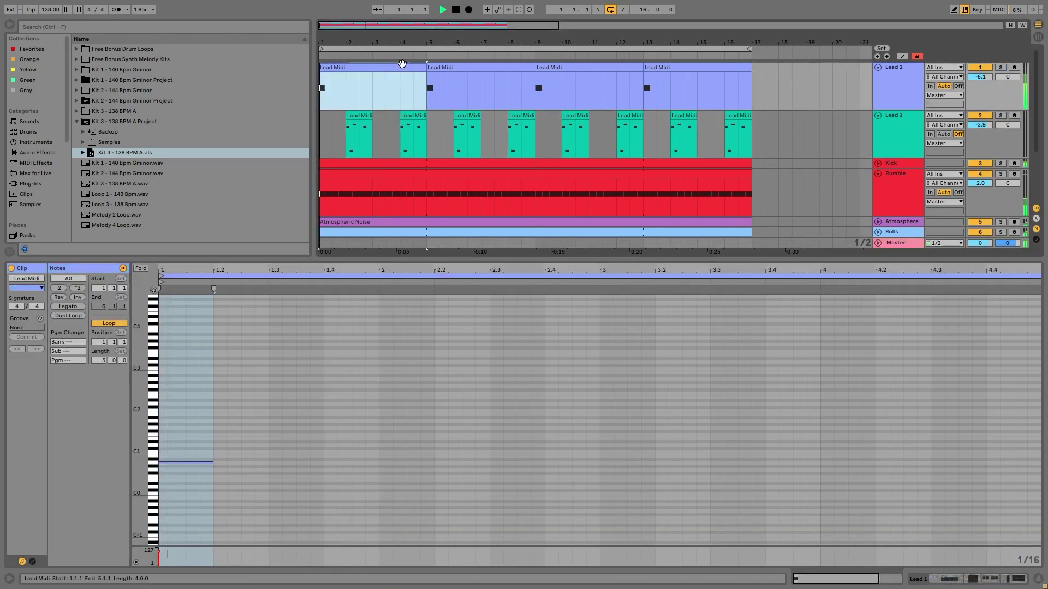
pyautogui.click(371, 65)
pyautogui.press('space')
pyautogui.click(906, 77)
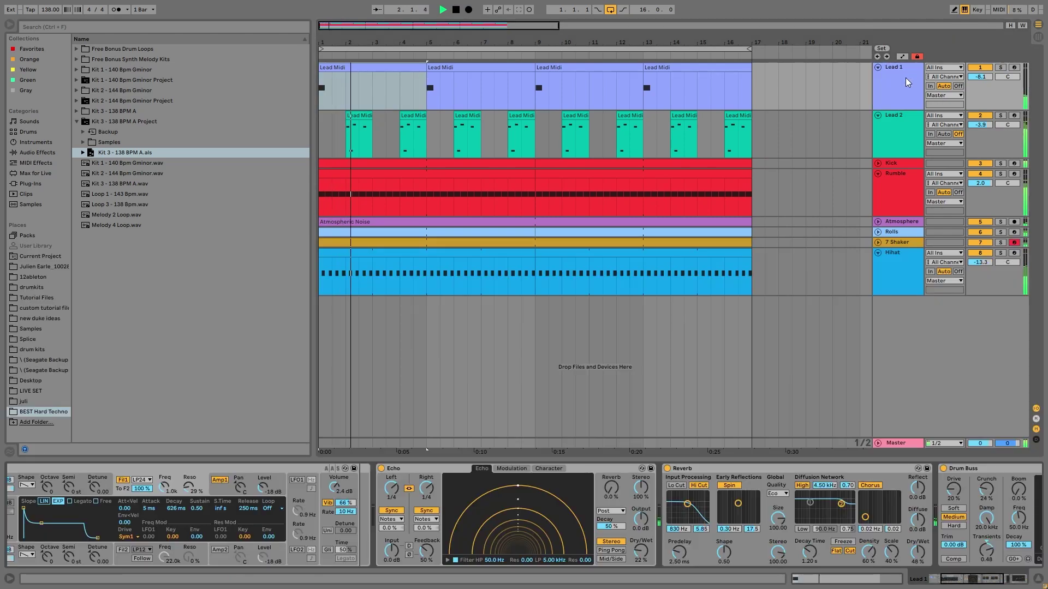
pyautogui.press('v')
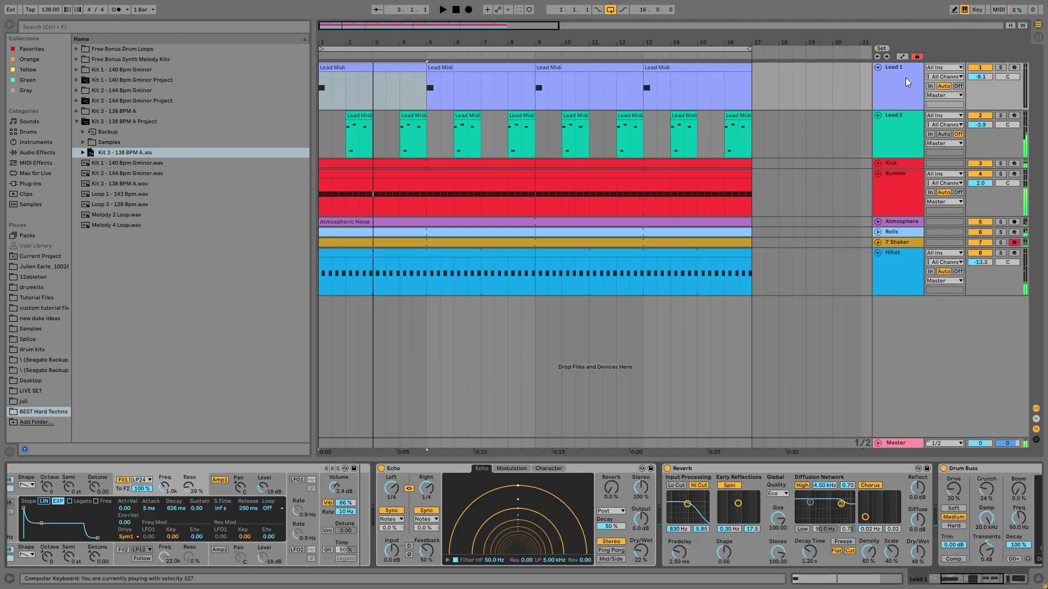